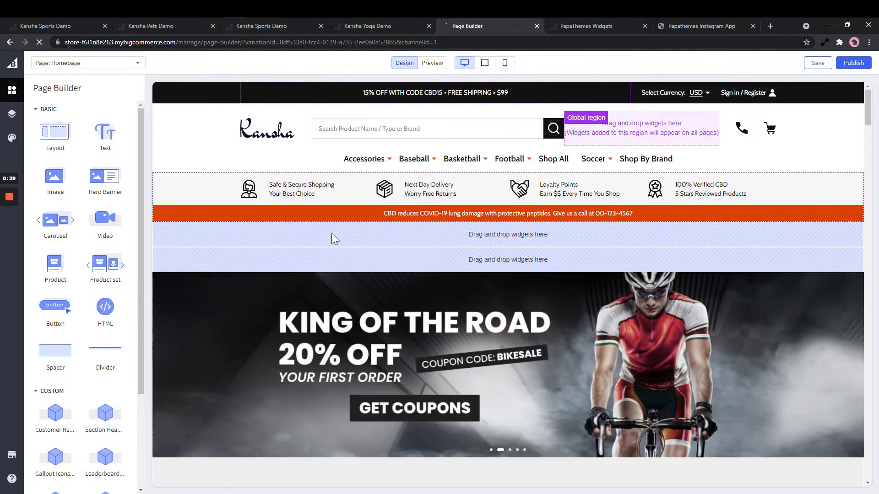
Look through the basic and custom widgets available for the homepage
scroll(50, 221, "down", 1)
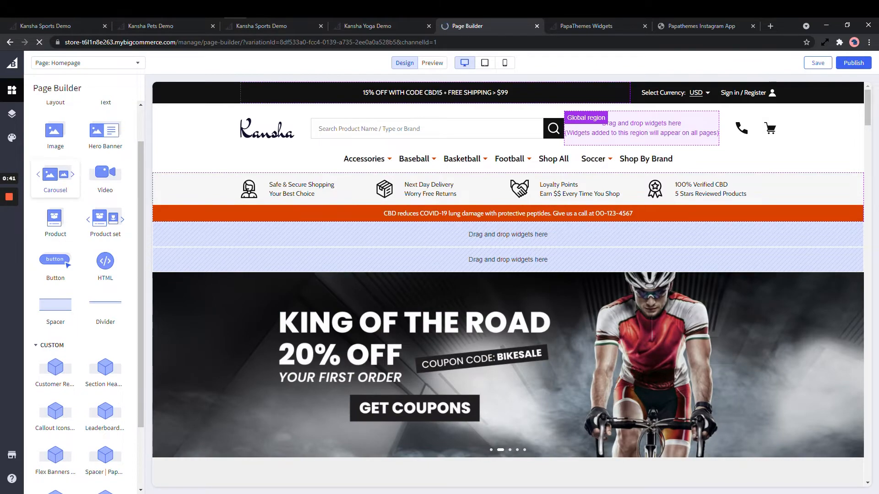
scroll(55, 183, "up", 1)
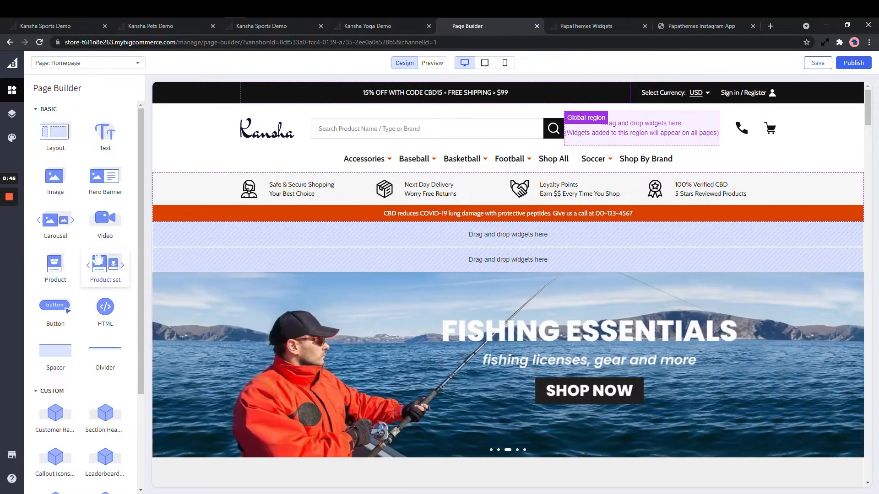
scroll(73, 311, "down", 2)
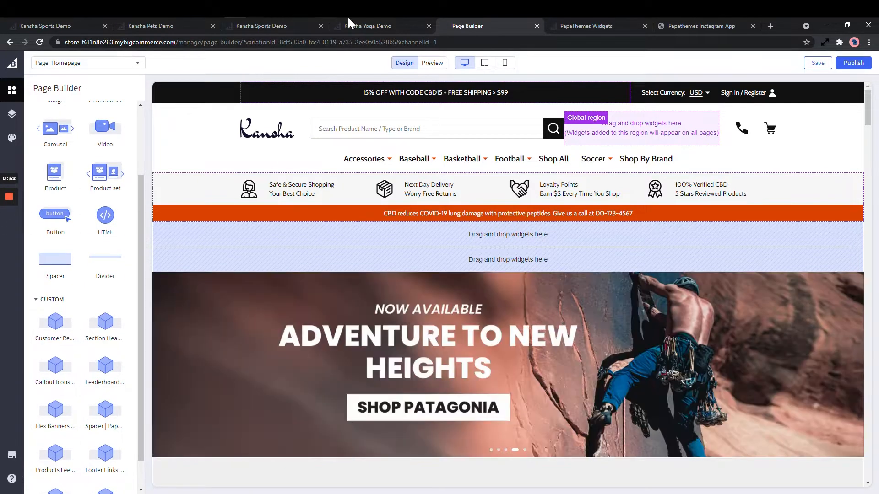
Switch to the PapaThemes Widgets app listing and read its name and widget descriptions
left_click(607, 27)
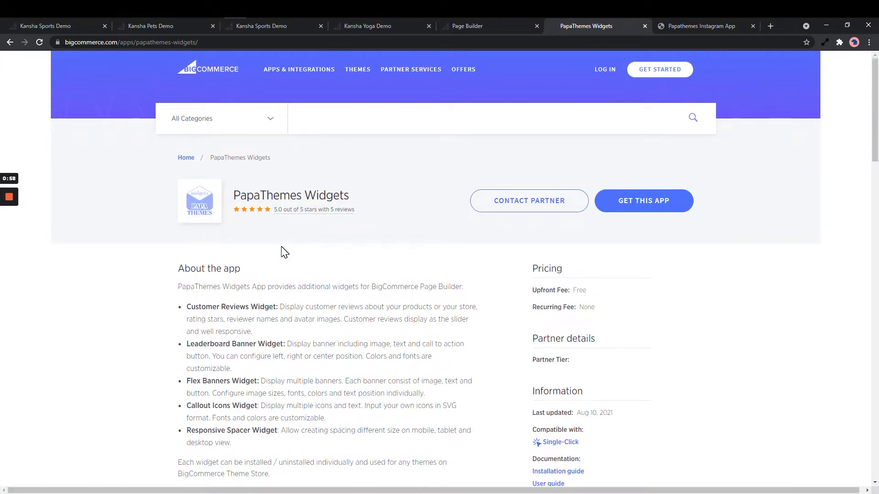
scroll(274, 251, "down", 3)
scroll(339, 229, "up", 3)
left_click_drag(235, 195, 349, 196)
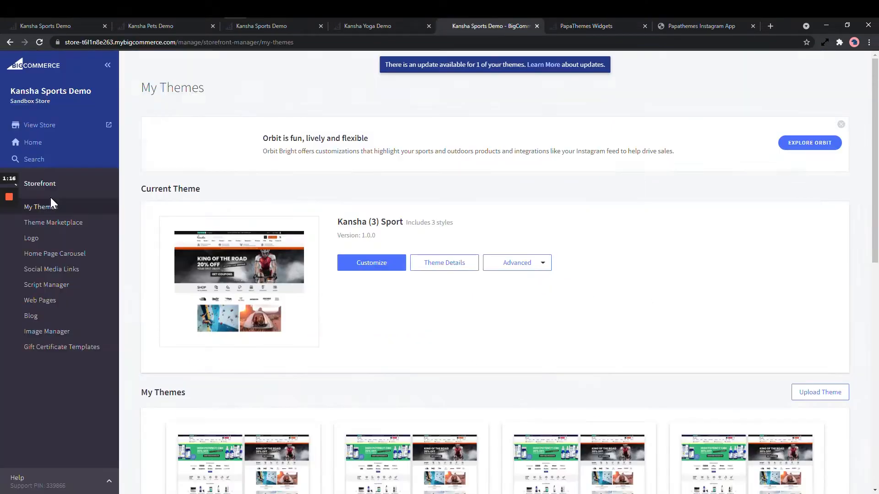
Open the PapaThemes Widgets app from the Kansha Sports Demo store's apps
left_click(51, 188)
left_click(37, 299)
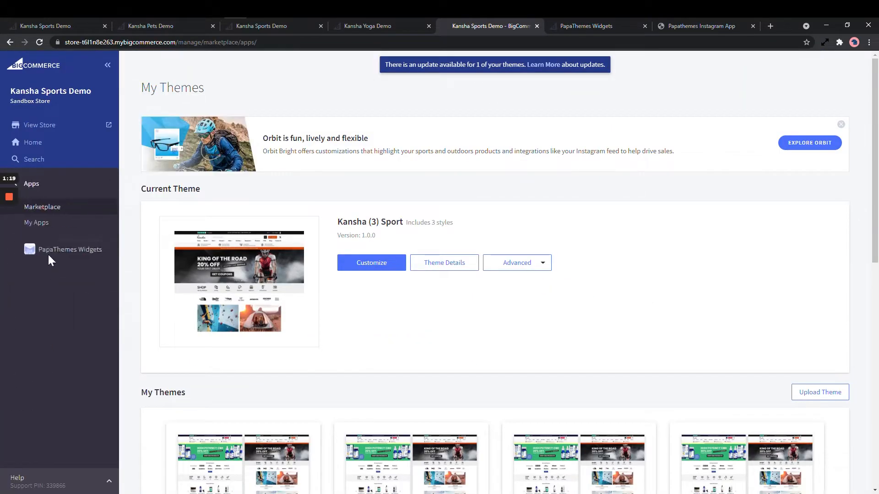
left_click(49, 250)
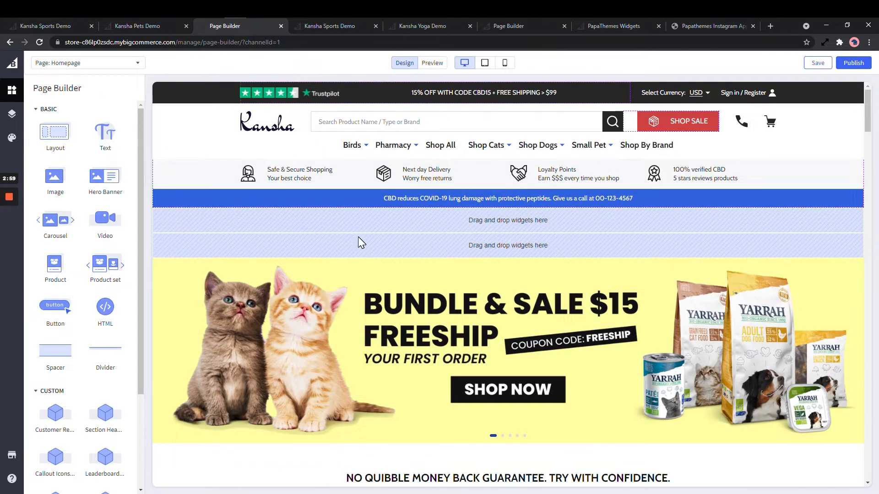
Inspect the pet store homepage's top bar widgets: the Trustpilot callout icon and the 15% off HTML message
left_click(464, 97)
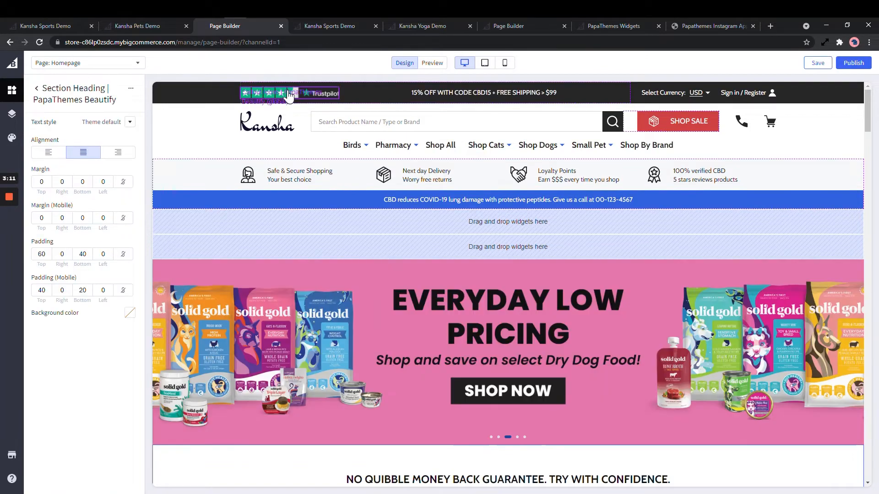
left_click(282, 97)
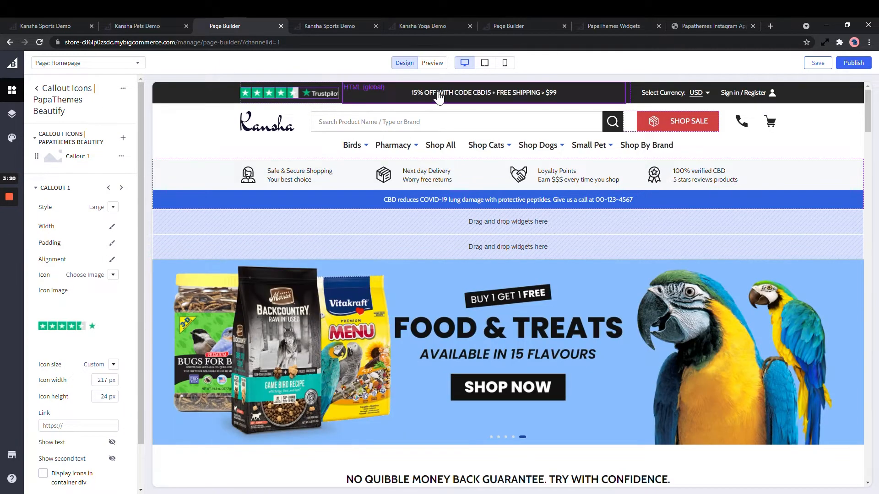
left_click(439, 98)
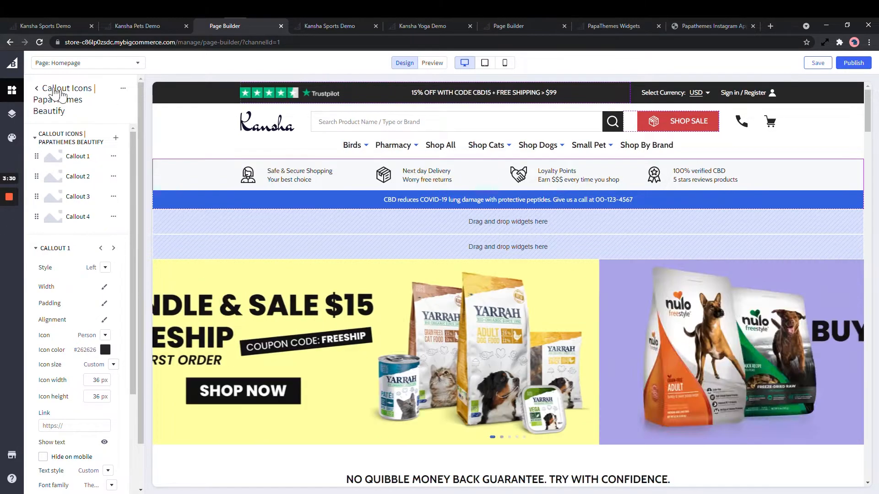
Inspect the header's four-item Callout Icons widget, checking its editable texts and Callout 1's icon, text and color settings
left_click(412, 181)
left_click(580, 180)
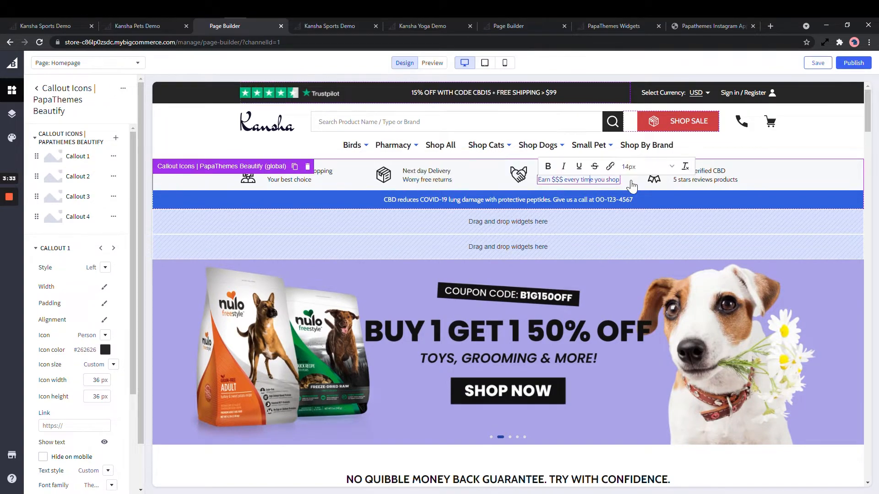
left_click(693, 180)
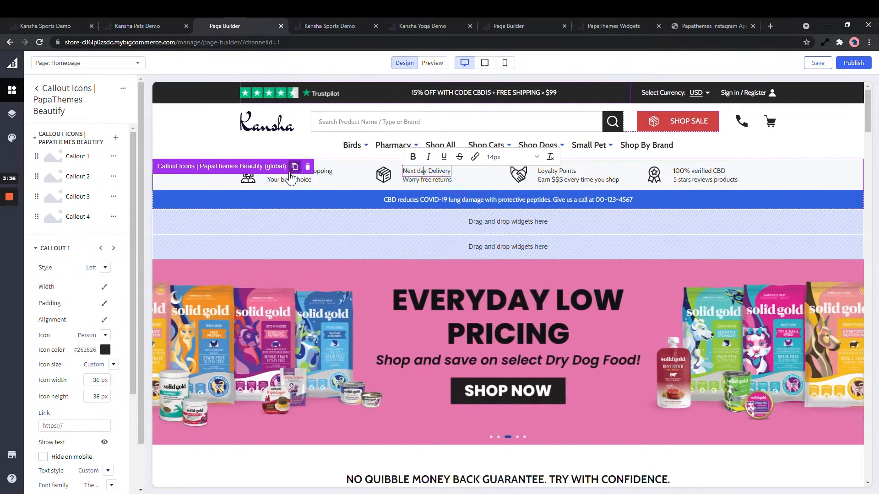
left_click(286, 180)
left_click(248, 186)
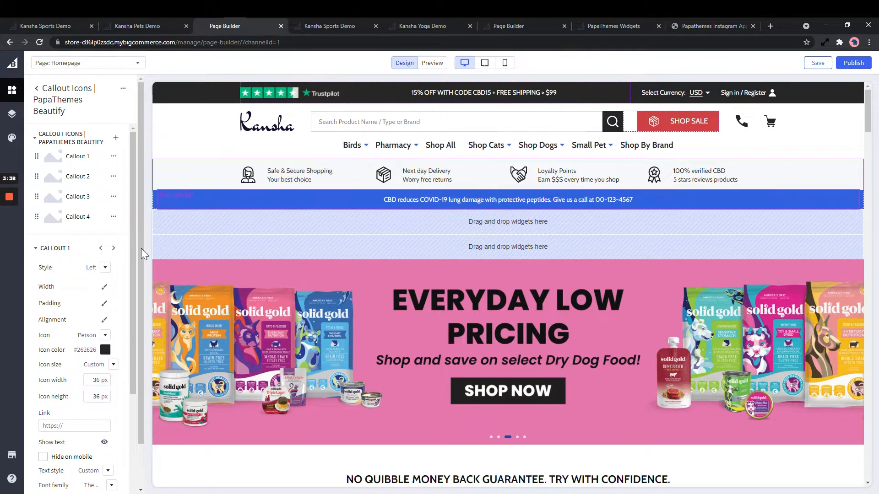
scroll(105, 323, "down", 3)
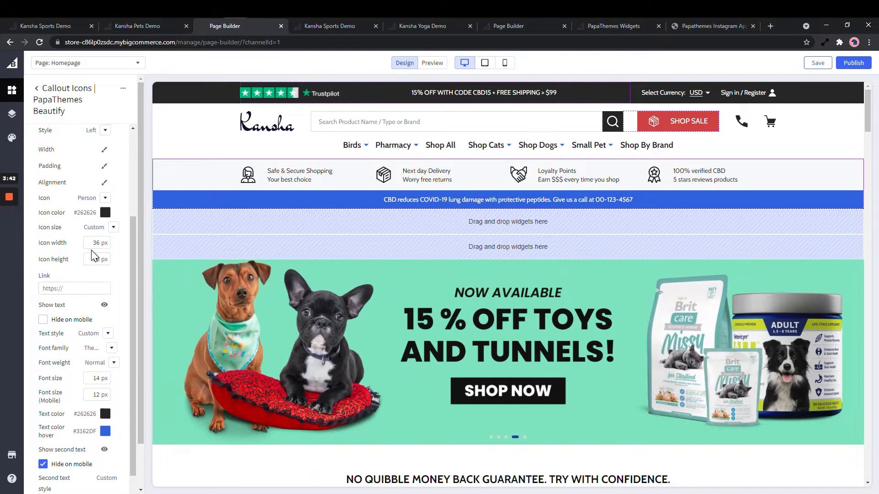
scroll(107, 396, "down", 1)
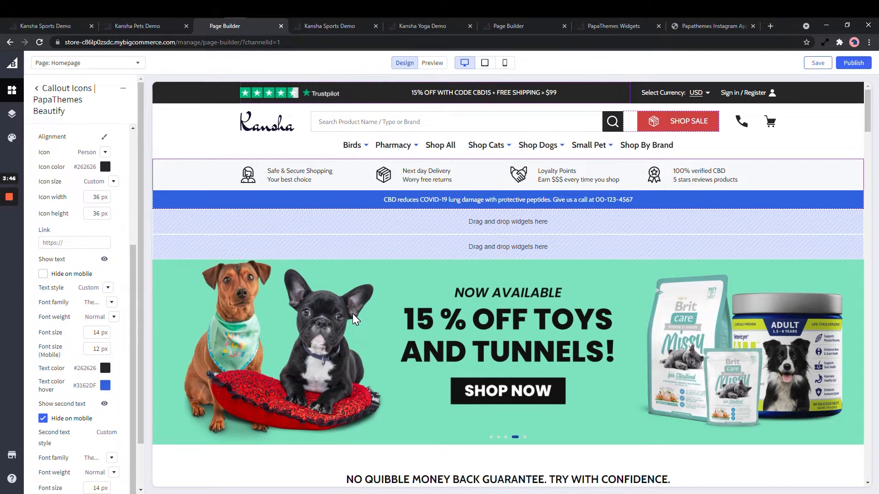
Inspect the blue announcement bar's text widget and its surrounding layout, including the layout background settings
left_click(426, 205)
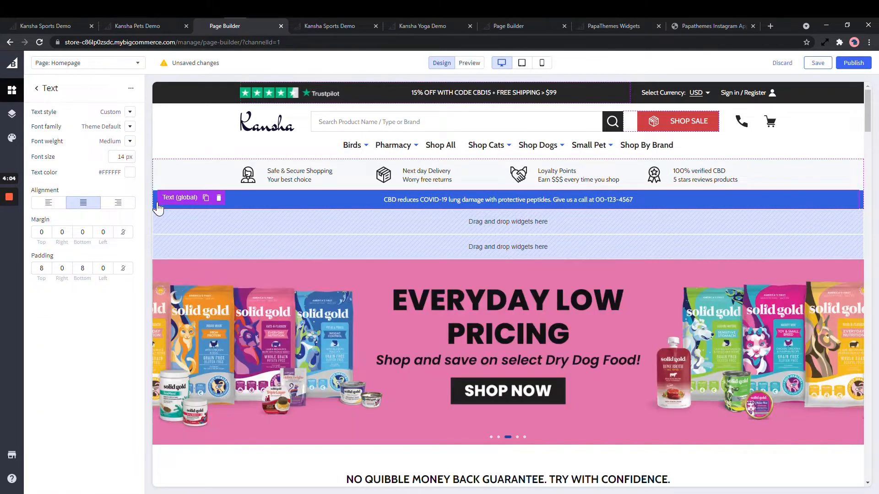
left_click(154, 205)
left_click(50, 89)
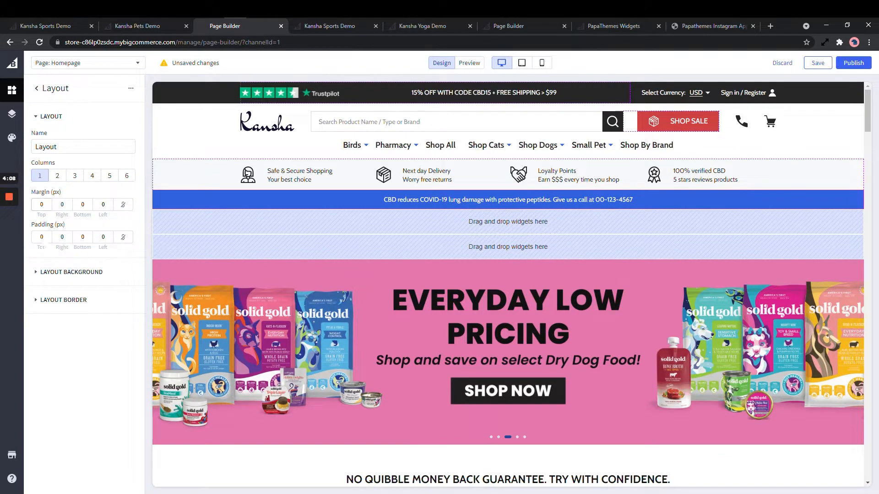
left_click(55, 272)
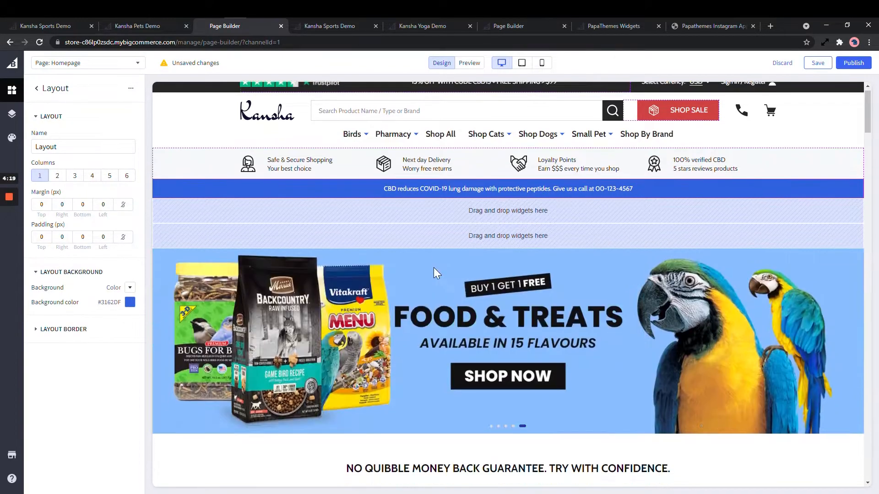
Open the settings of the Flex Banners widget that holds the brand logos below the carousel
scroll(433, 267, "down", 2)
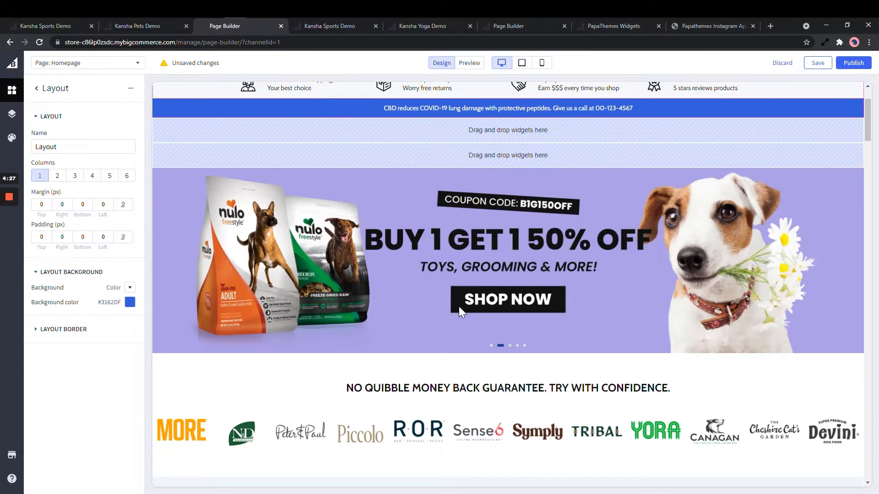
scroll(459, 307, "down", 2)
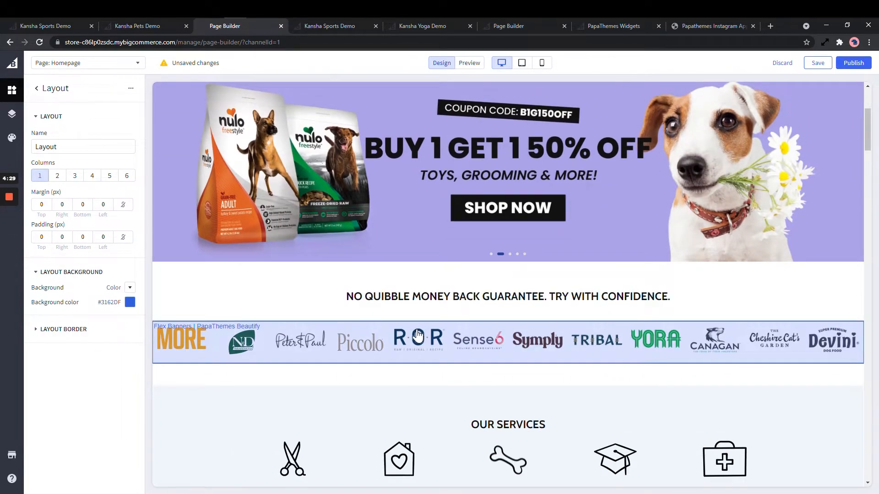
left_click(418, 336)
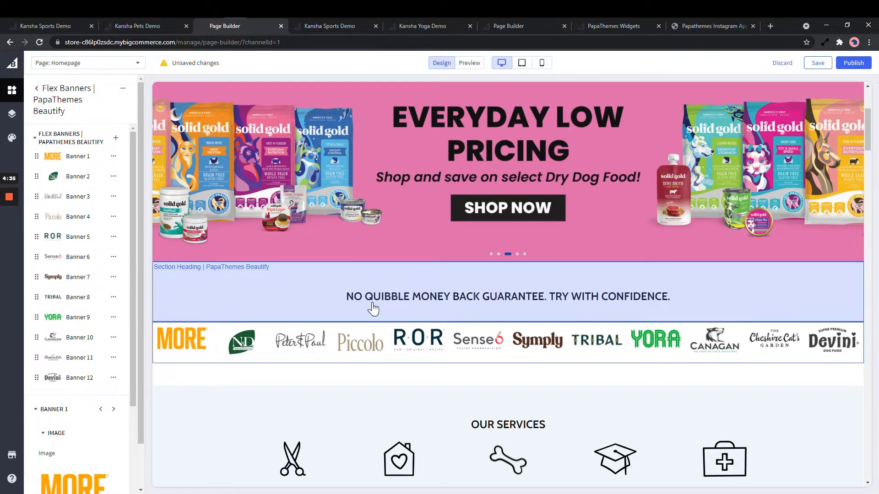
Open the money back guarantee Section Heading widget and check that its heading text can be selected for editing
left_click(372, 303)
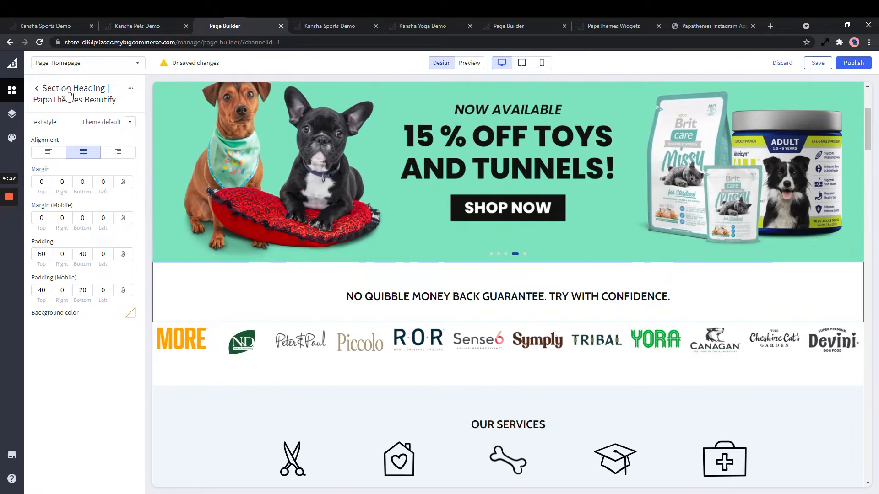
left_click(471, 300)
left_click_drag(555, 298, 593, 300)
left_click_drag(647, 300, 567, 302)
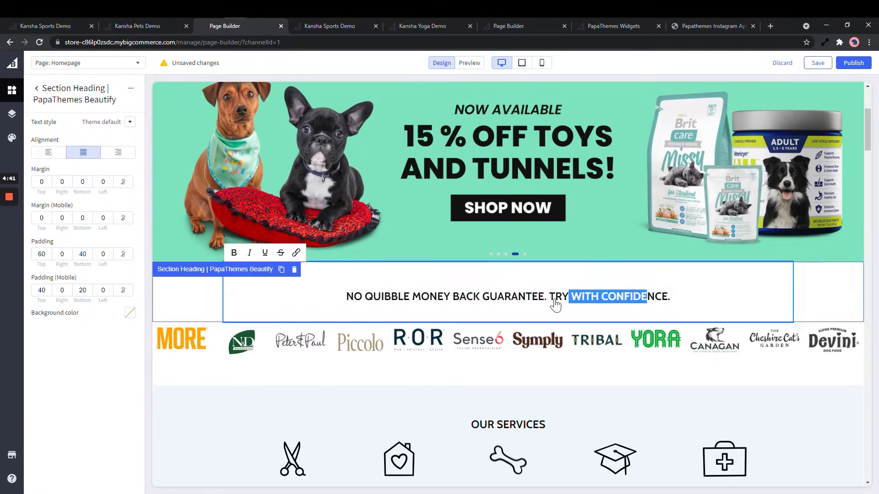
left_click_drag(438, 301, 549, 302)
left_click(569, 303)
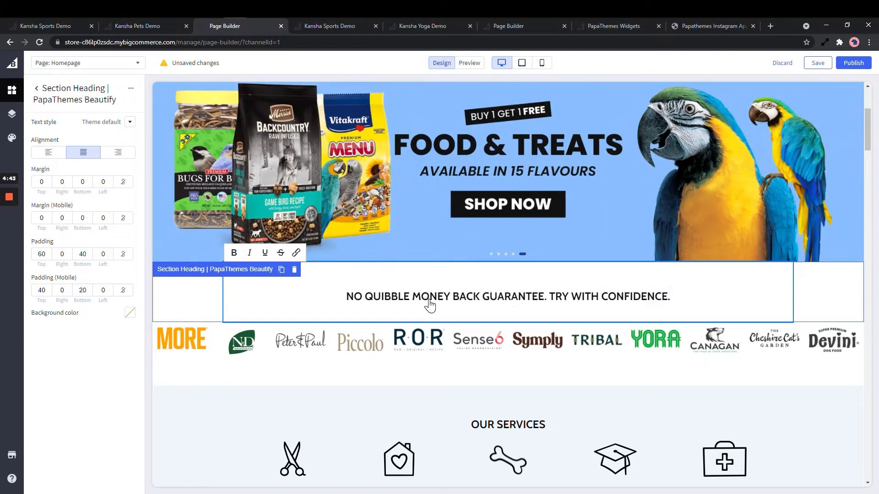
Open the settings of the Callout Icons widget in the Our Services section
scroll(341, 466, "down", 1)
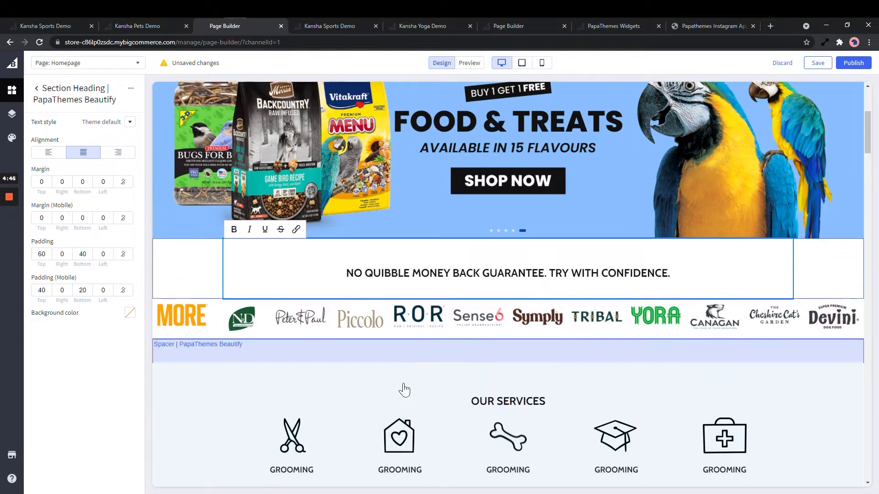
left_click(341, 466)
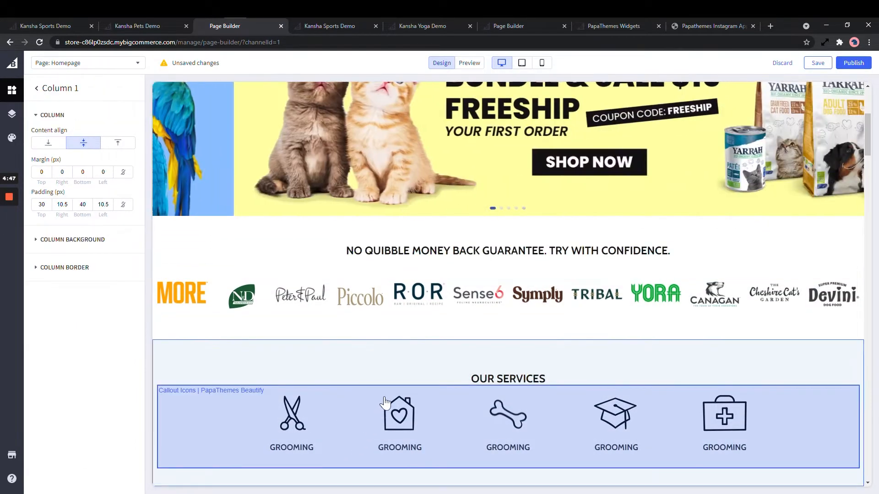
scroll(362, 441, "down", 2)
left_click(303, 349)
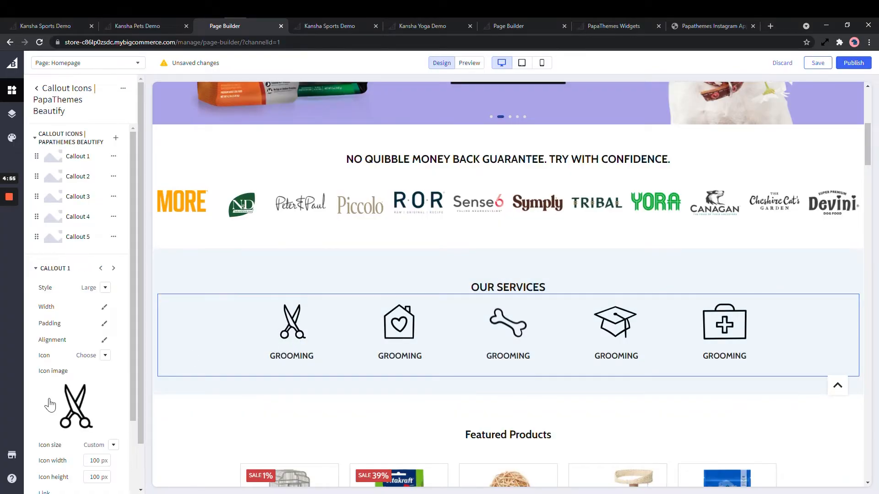
Review the icon options for Callout 1 in Our Services and set its icon to Custom HTML/SVG
left_click(106, 356)
scroll(117, 292, "down", 1)
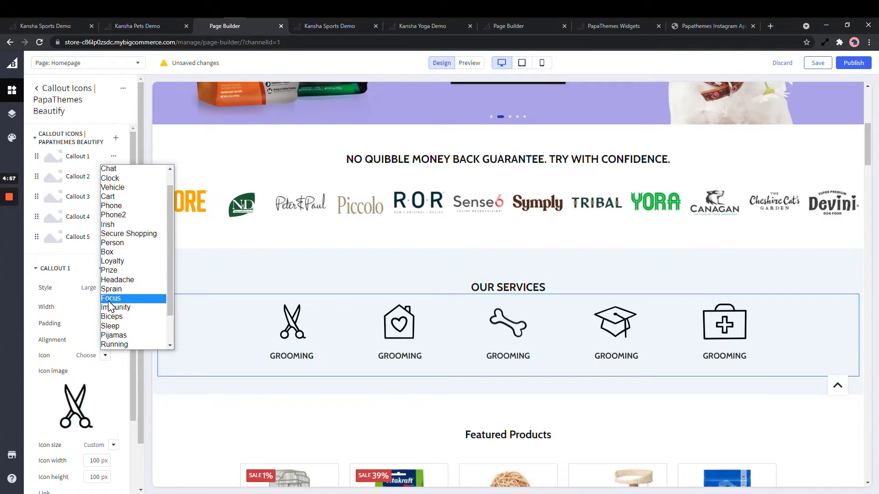
scroll(123, 305, "up", 1)
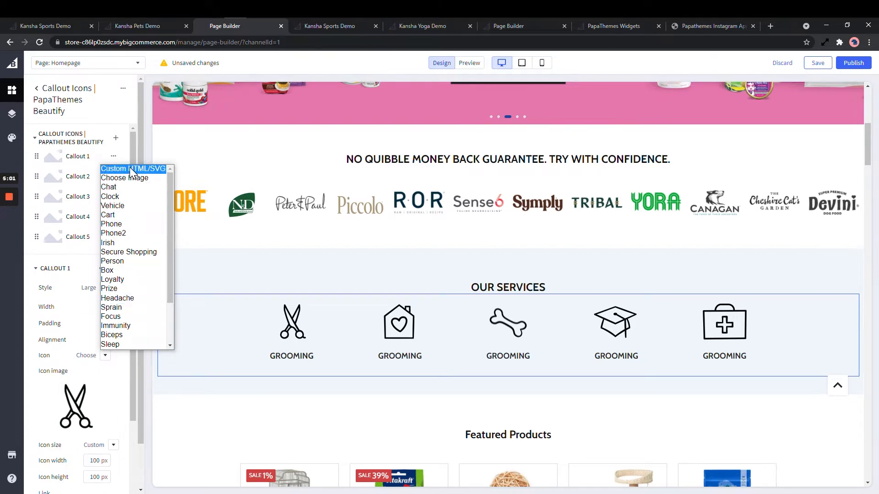
left_click(125, 179)
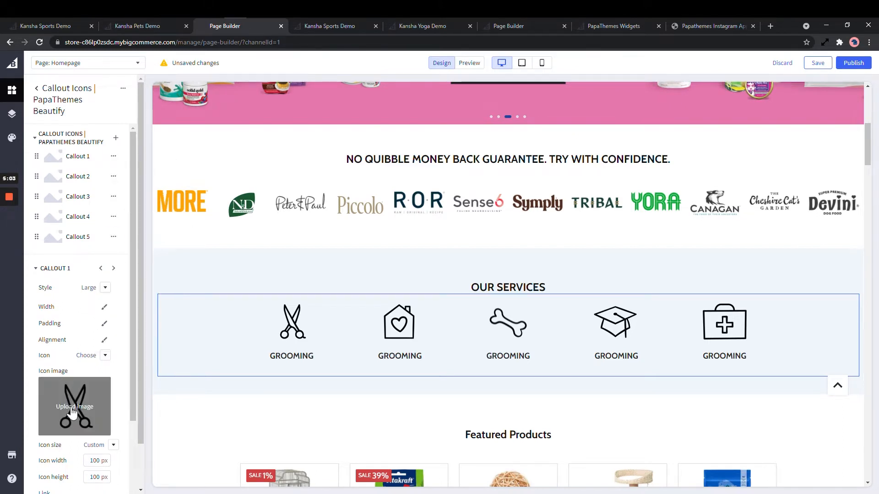
left_click(105, 356)
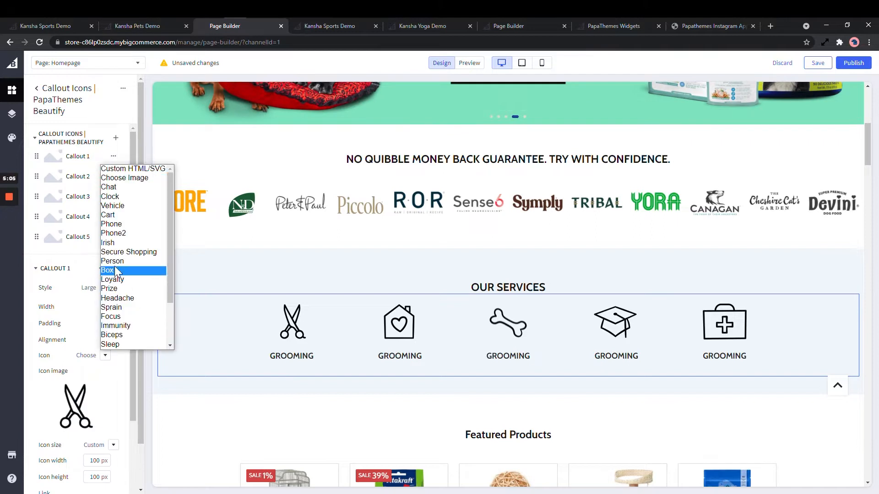
left_click(117, 170)
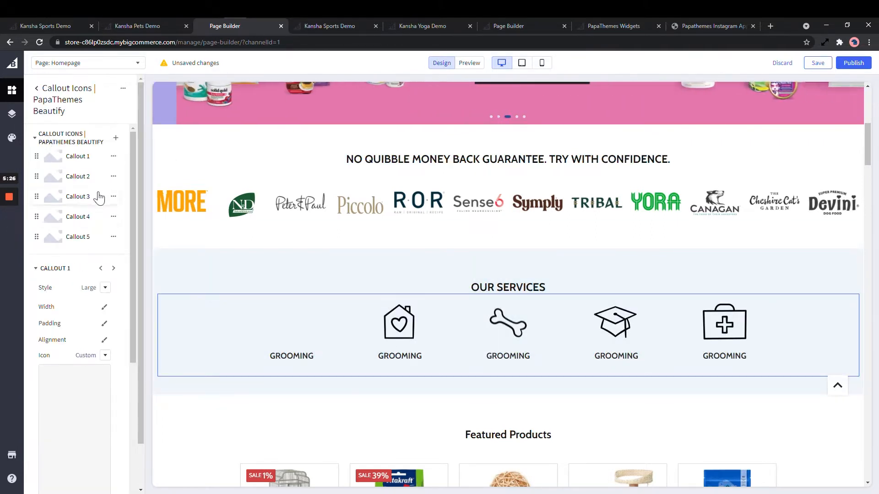
Add three new callouts after Callout 5 in the Our Services Callout Icons widget
left_click(114, 237)
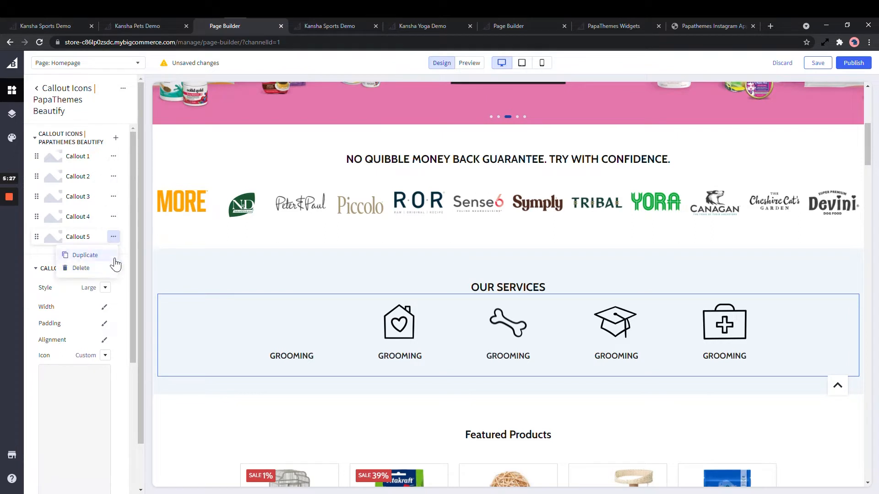
left_click(114, 138)
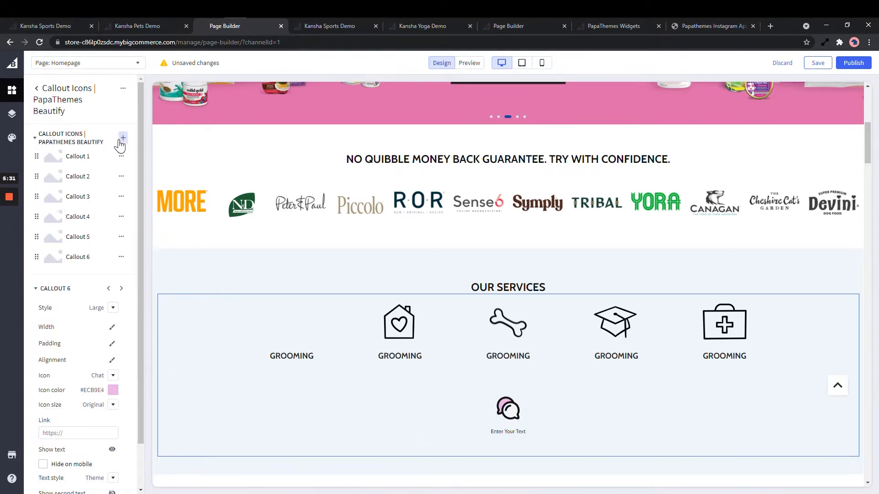
left_click(121, 141)
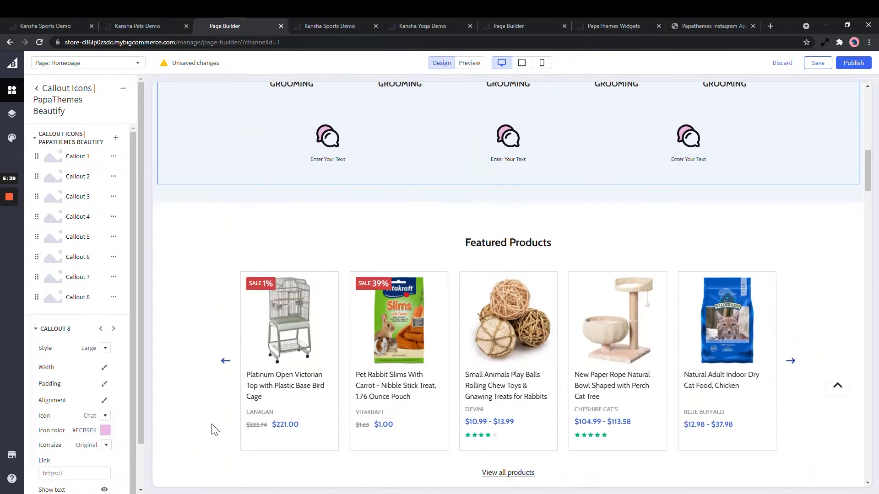
Open the Flex Banners widget from its SHOP DOG banner and review Banner 1's image, content and general settings
scroll(215, 430, "down", 8)
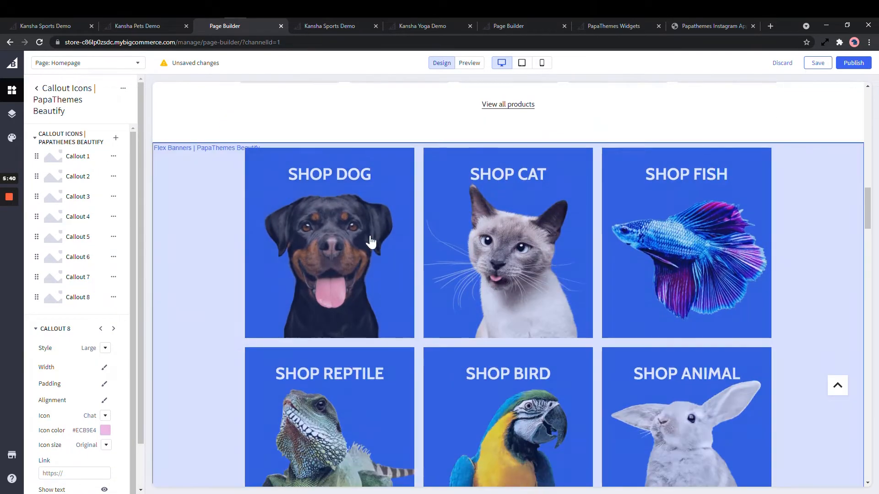
left_click(353, 253)
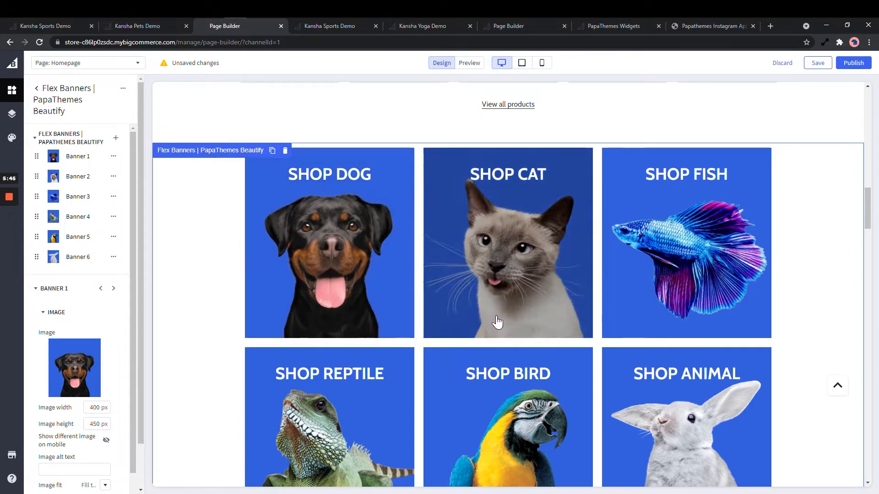
scroll(82, 320, "down", 8)
left_click(105, 383)
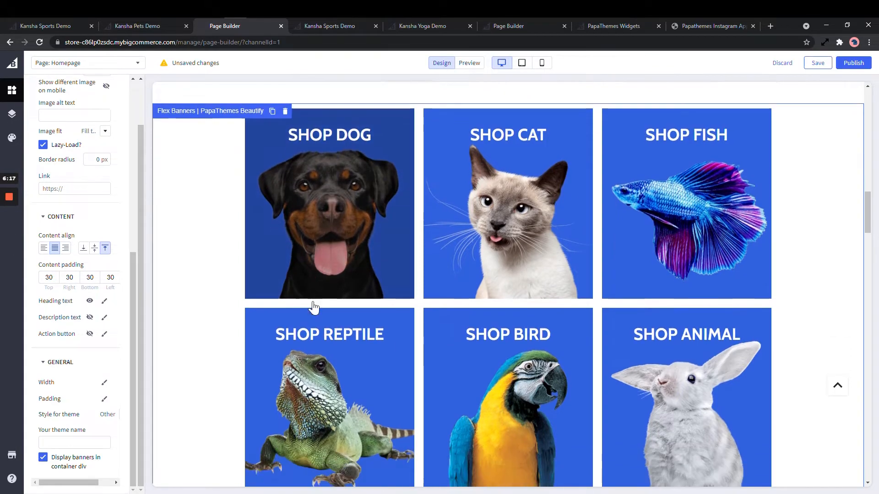
Open the FAQs Leaderboard Banner widget and look at its image picker, closing it without choosing an image
scroll(314, 307, "down", 10)
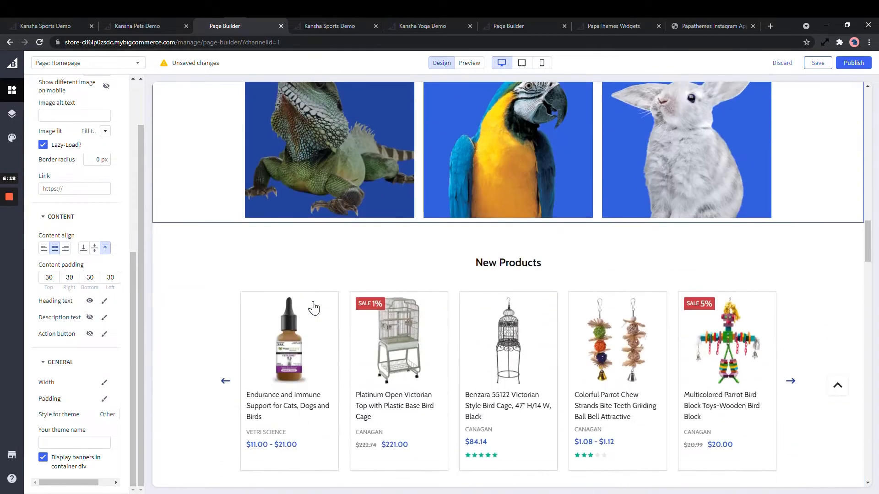
scroll(314, 306, "down", 5)
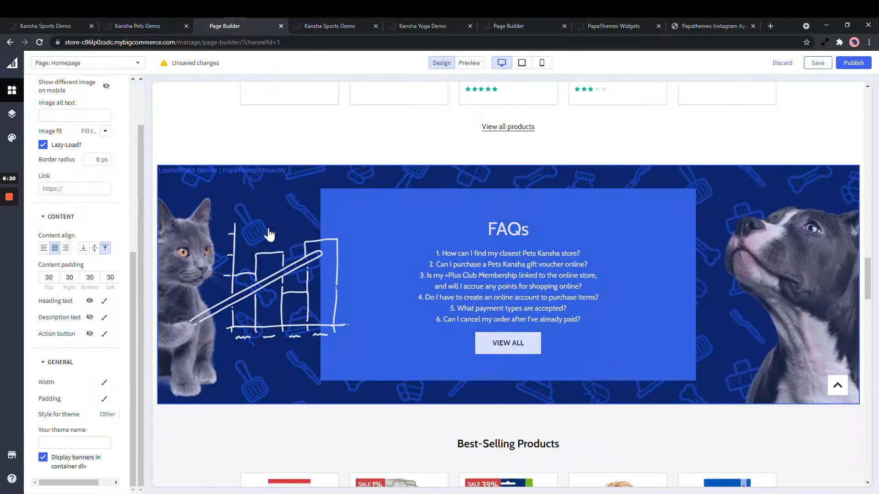
left_click(248, 273)
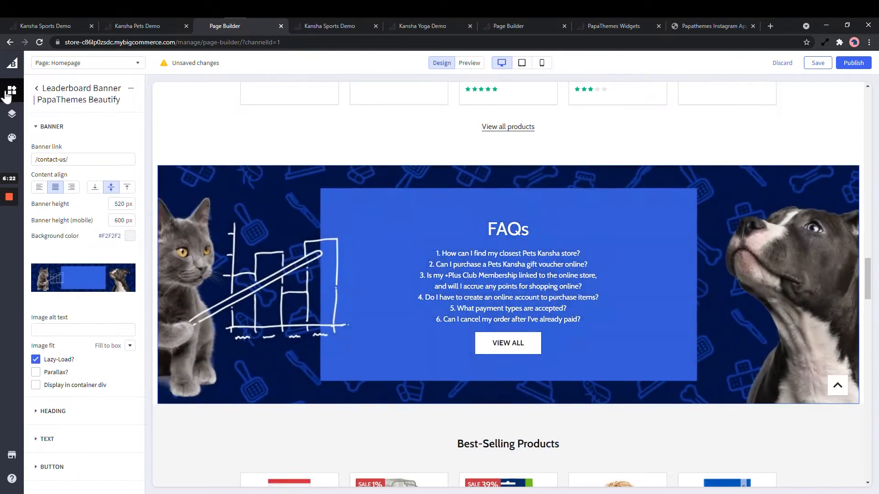
mouse_move(71, 298)
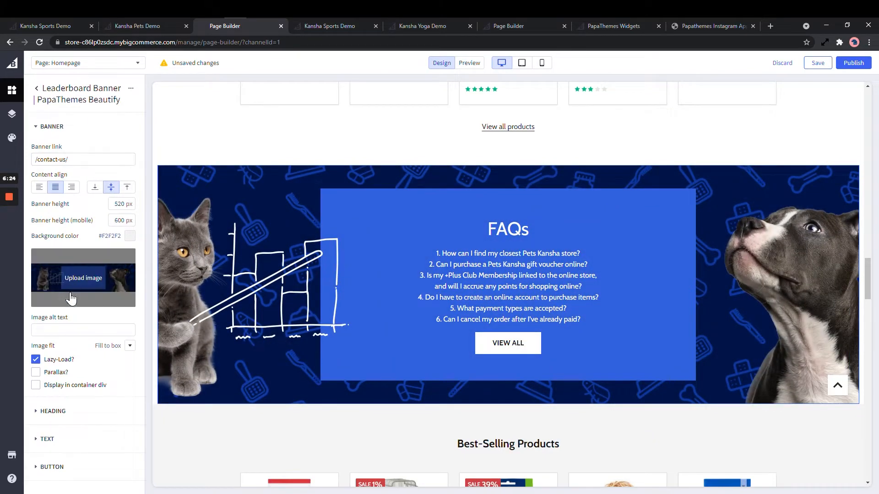
left_click(109, 265)
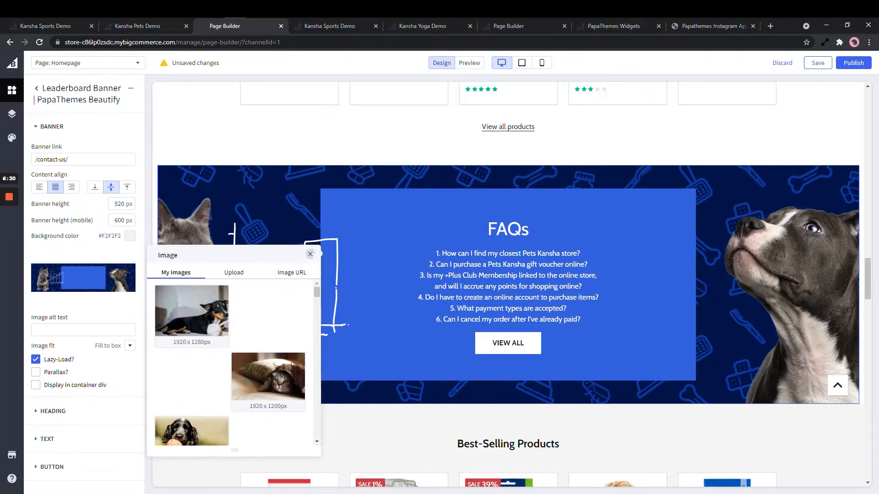
left_click(310, 254)
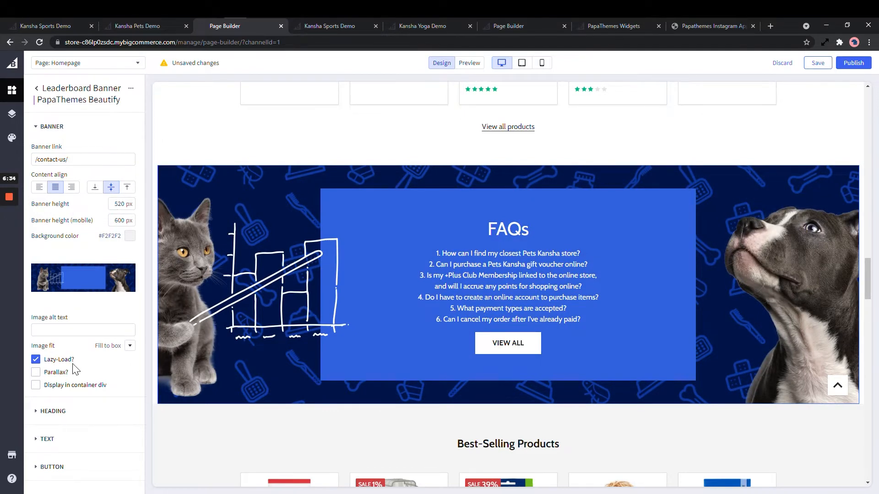
Expand the FAQs Leaderboard Banner's heading, text and button settings to examine their styling options
scroll(392, 314, "down", 3)
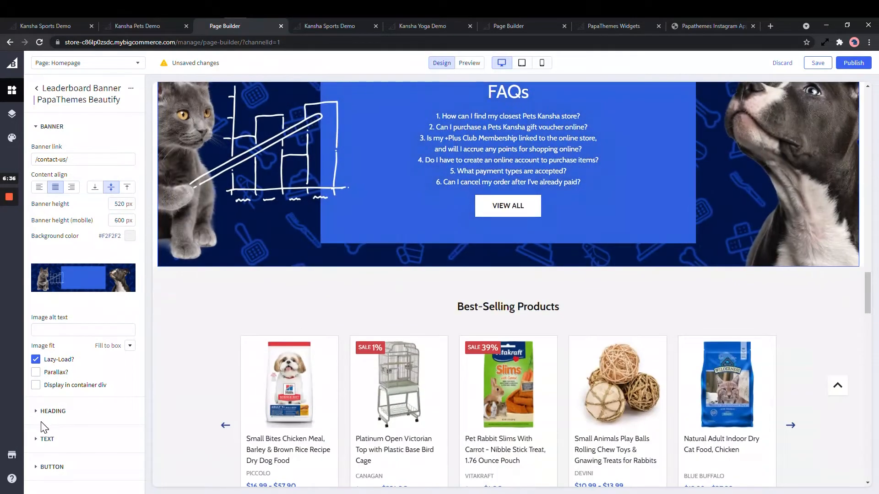
left_click(53, 411)
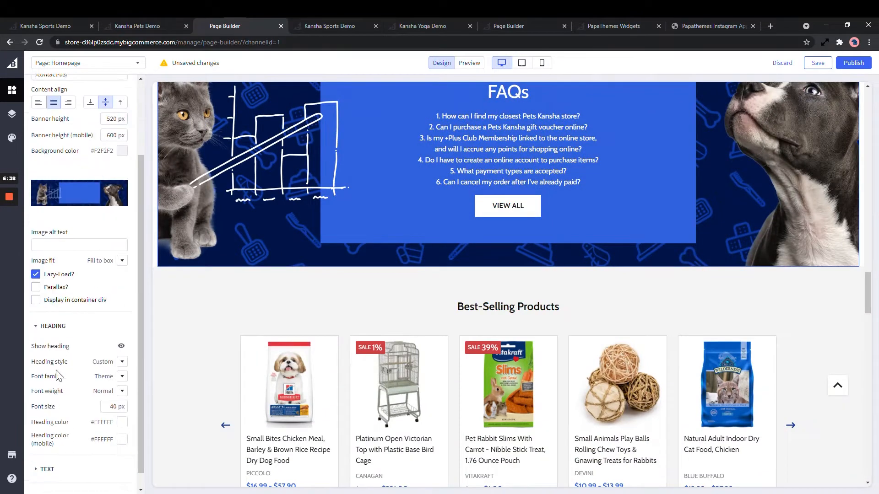
left_click(49, 455)
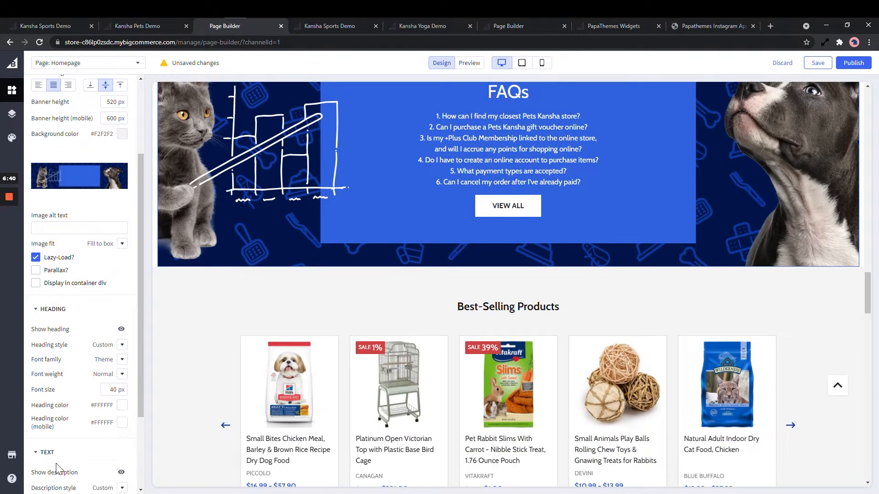
left_click(55, 477)
Open the Customer Reviews widget, check that review text is editable in place, and view Review 1's rating options
scroll(353, 314, "down", 9)
left_click(339, 313)
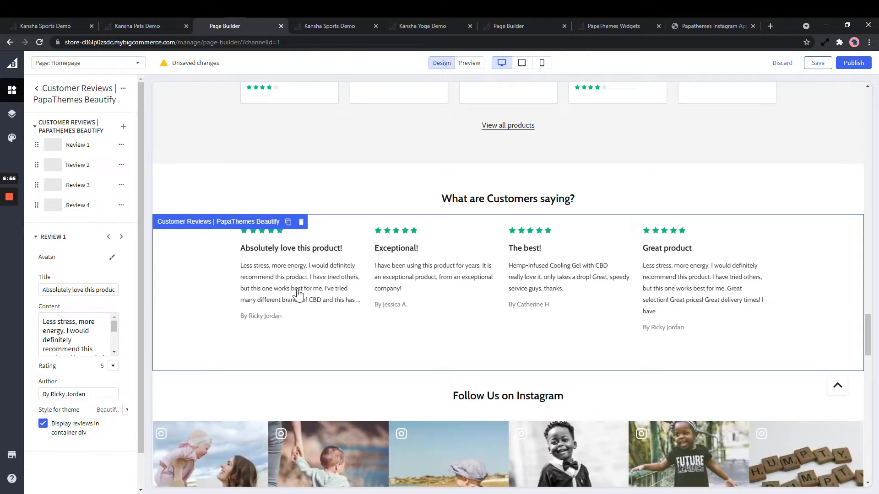
left_click(424, 271)
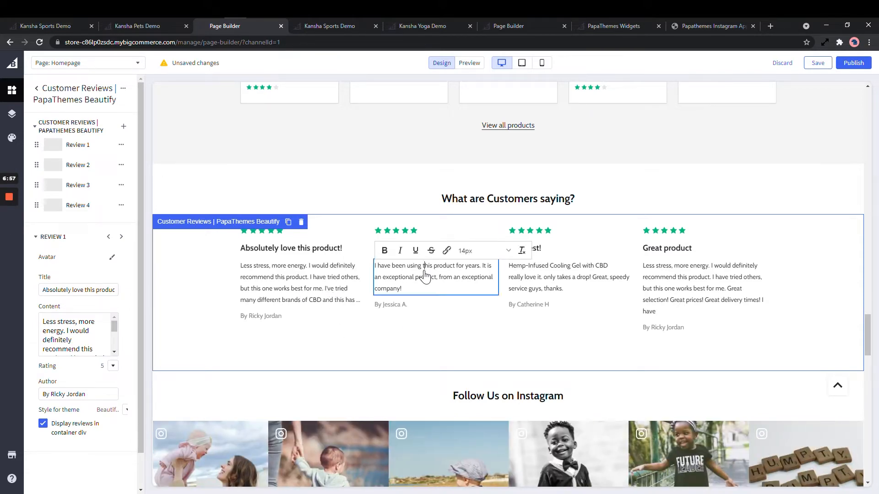
left_click(289, 288)
left_click(113, 366)
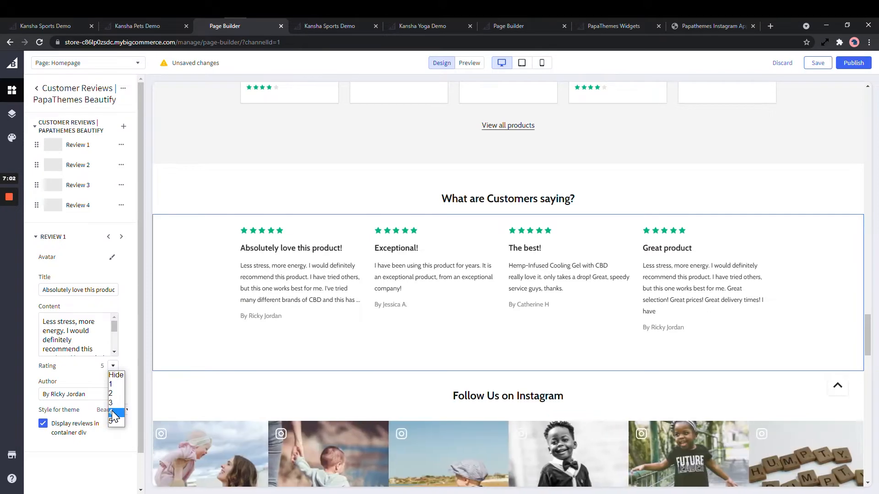
Open the HTML widget that holds the photo feed under Follow Us on Instagram
scroll(363, 337, "down", 2)
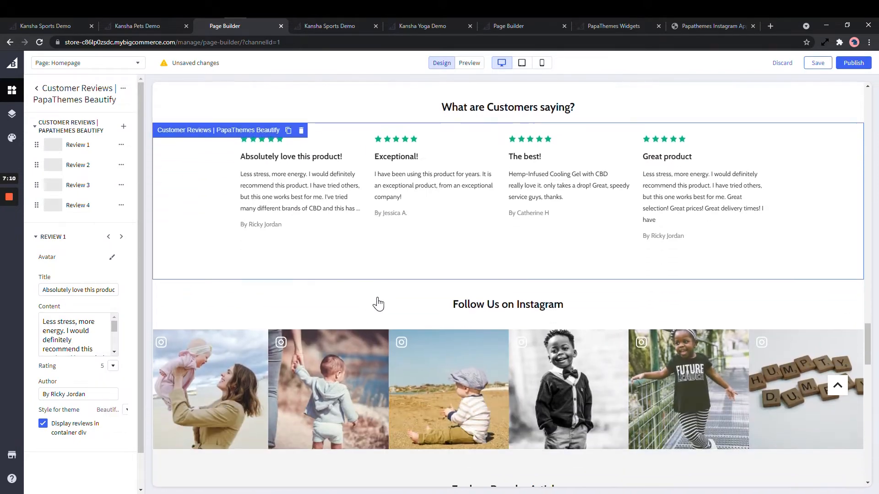
left_click(458, 356)
scroll(456, 345, "down", 1)
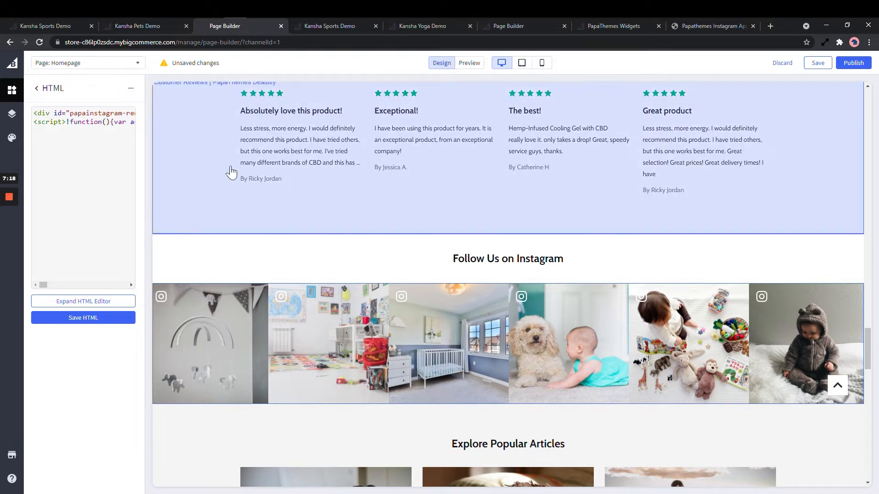
Look at the Papathemes Instagram app's page in its browser tab, and back in Page Builder select all the HTML widget's embed code
left_click(699, 28)
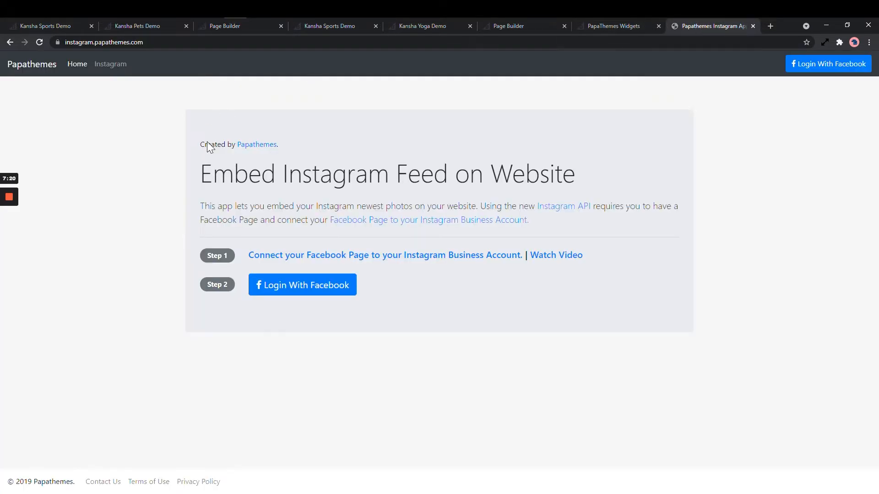
left_click_drag(289, 174, 536, 175)
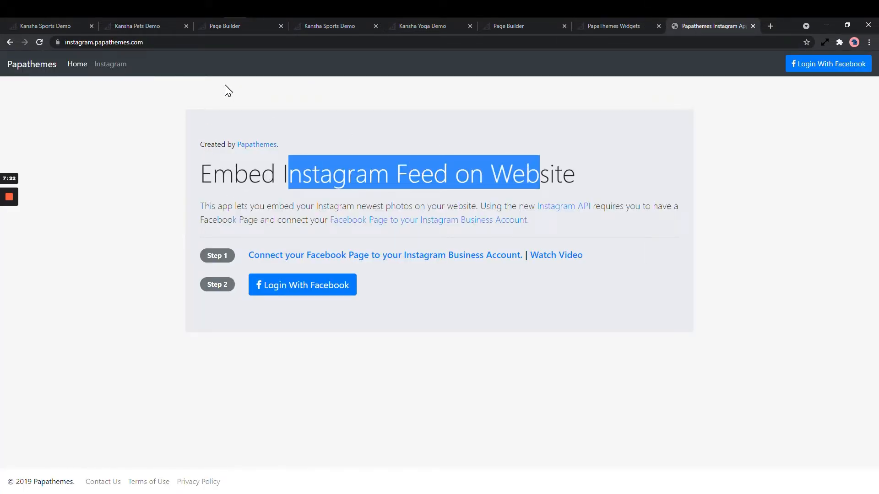
left_click(224, 28)
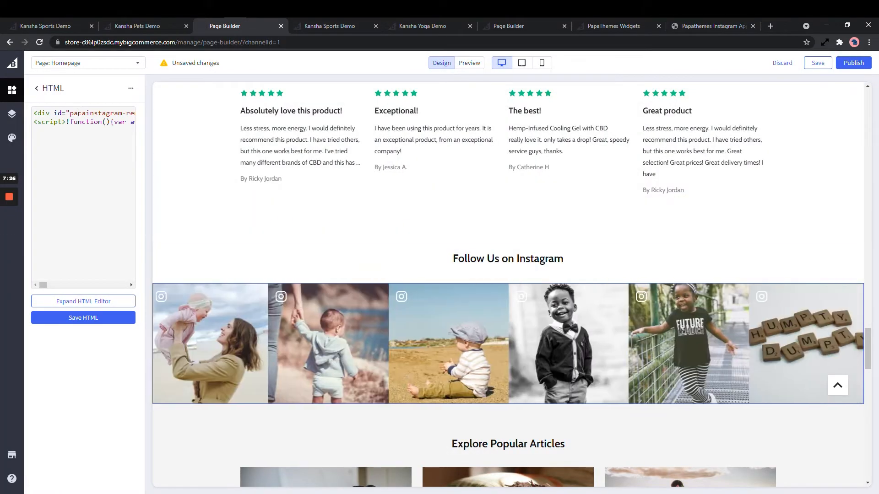
key("ctrl+a")
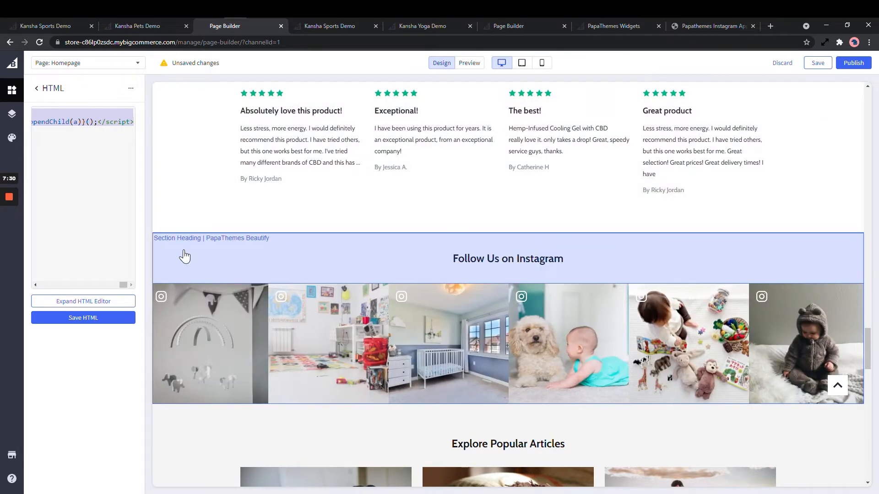
Leave the HTML widget after viewing the rest of the homepage and open the General settings in Theme Styles
scroll(286, 231, "down", 3)
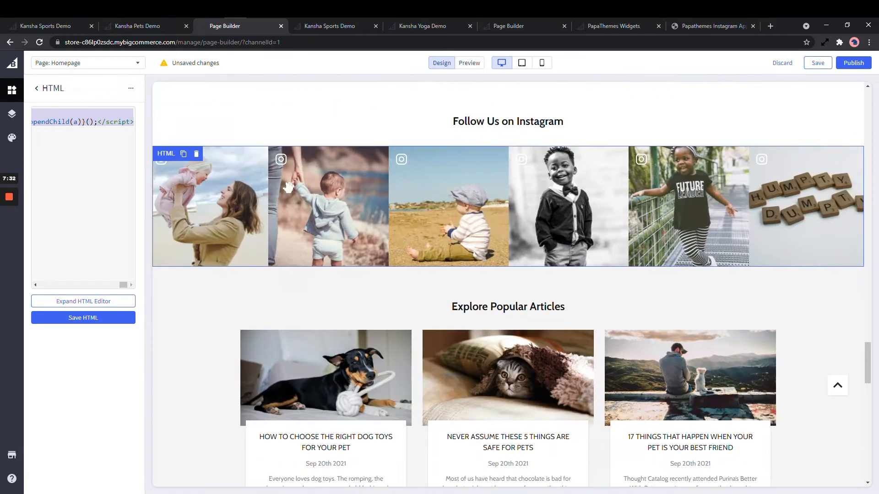
scroll(282, 218, "down", 1)
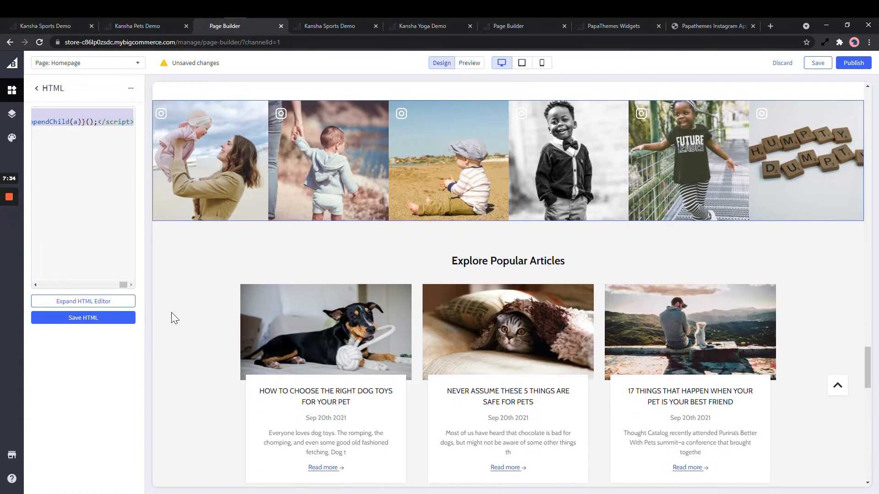
scroll(267, 256, "down", 7)
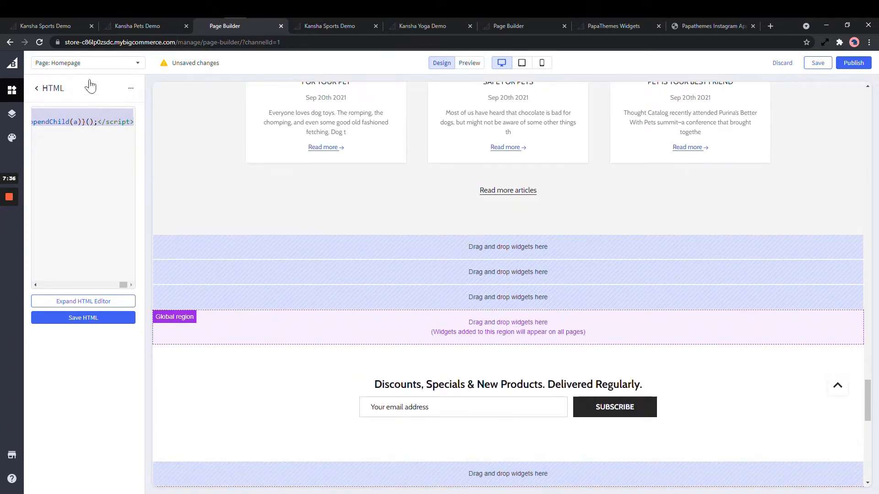
left_click(53, 89)
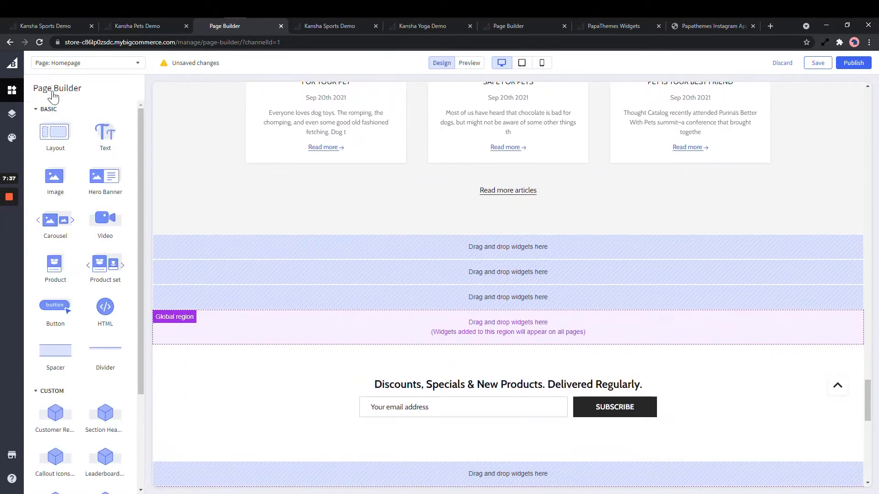
left_click(12, 146)
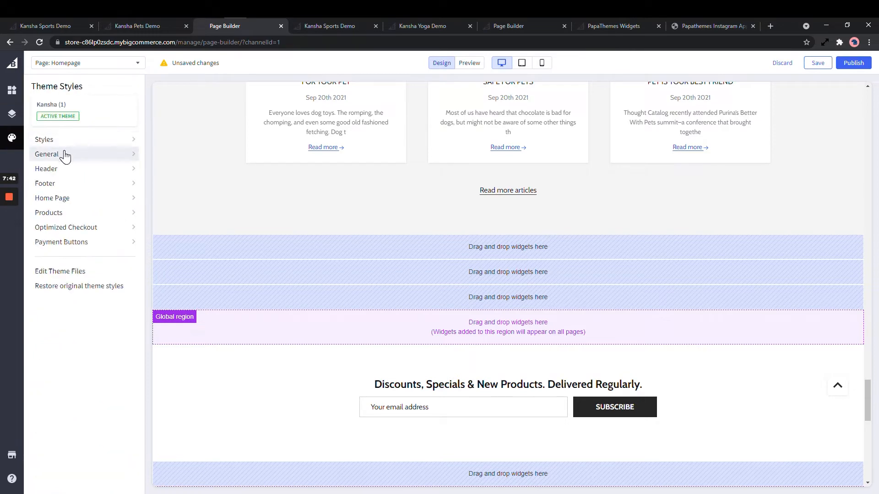
left_click(63, 154)
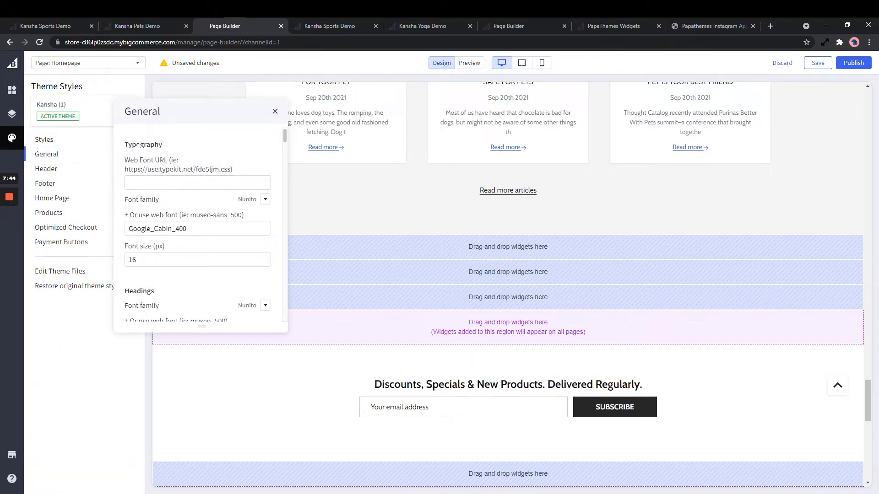
Examine the General typography and heading settings, including the available font families and the heading font sizes
left_click_drag(139, 145, 158, 145)
scroll(220, 169, "down", 1)
left_click(264, 158)
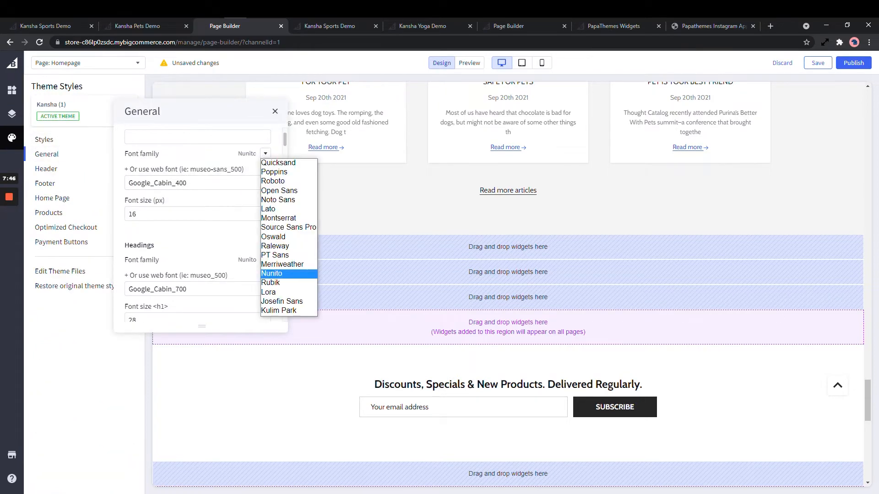
left_click(200, 157)
scroll(200, 158, "down", 2)
scroll(150, 183, "down", 3)
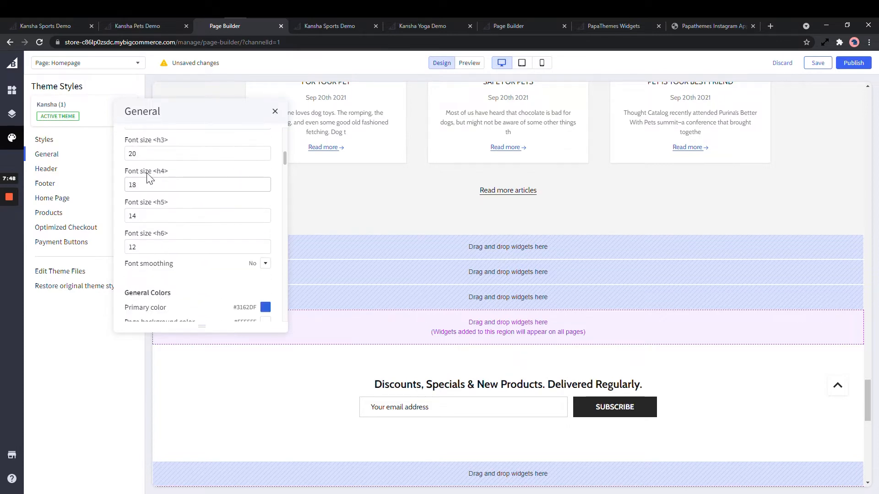
scroll(151, 183, "up", 4)
Examine the General settings for theme and text colors, section headings, ratings, button styles and form fields
scroll(170, 266, "down", 6)
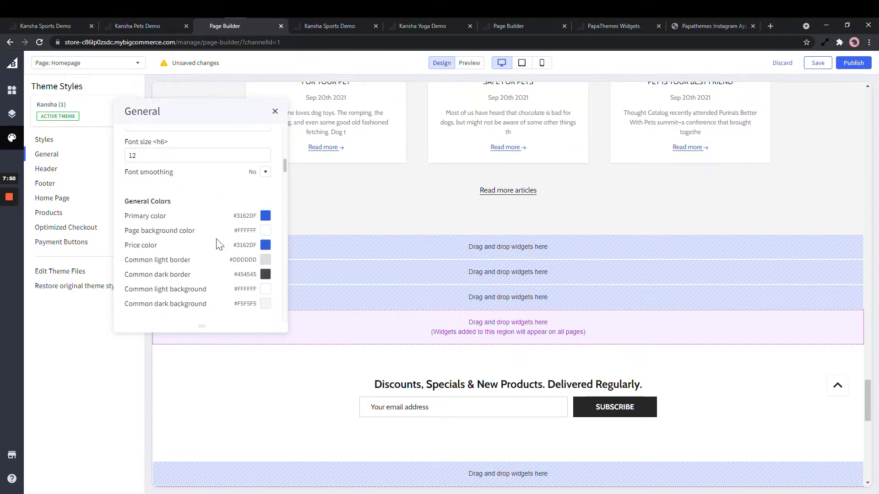
scroll(224, 258, "down", 6)
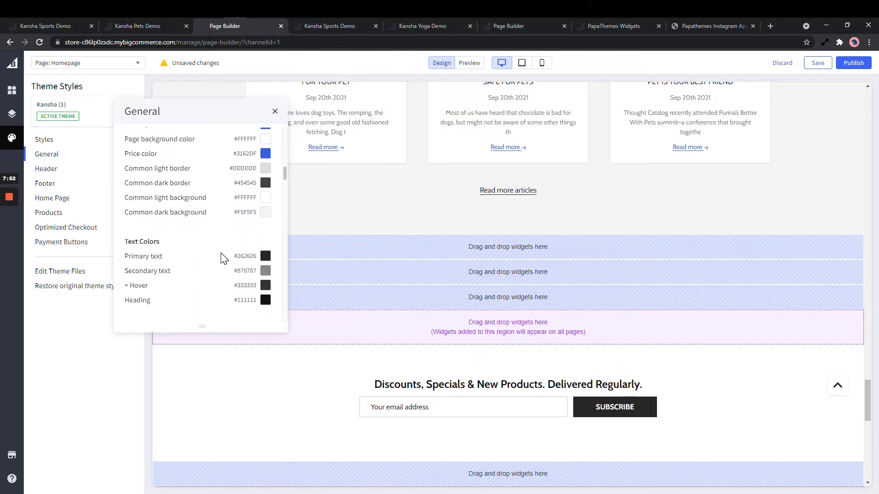
scroll(220, 250, "down", 7)
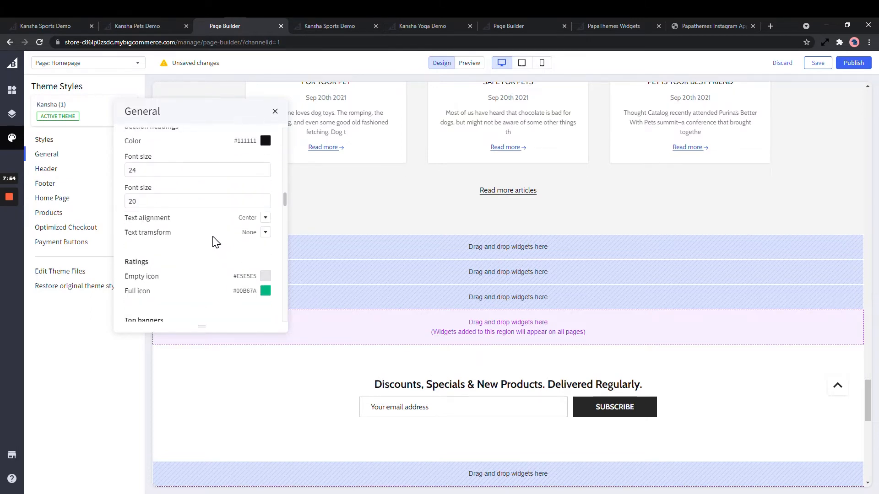
scroll(211, 229, "down", 10)
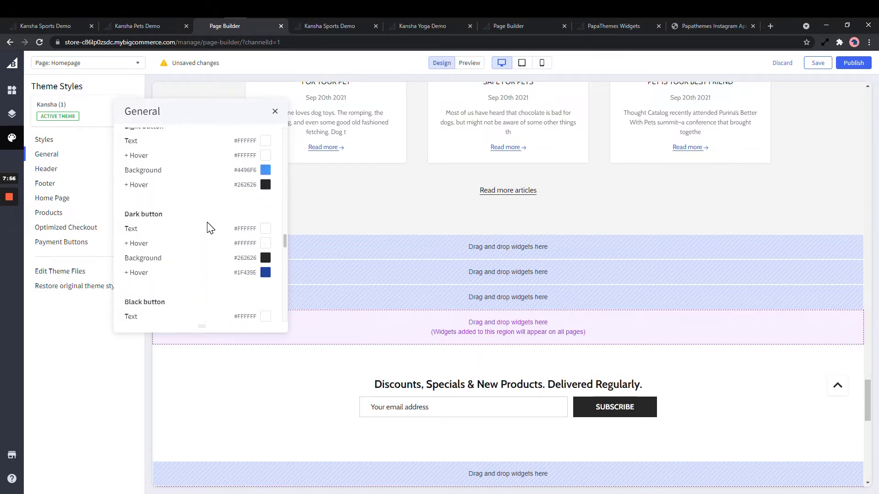
scroll(186, 183, "up", 1)
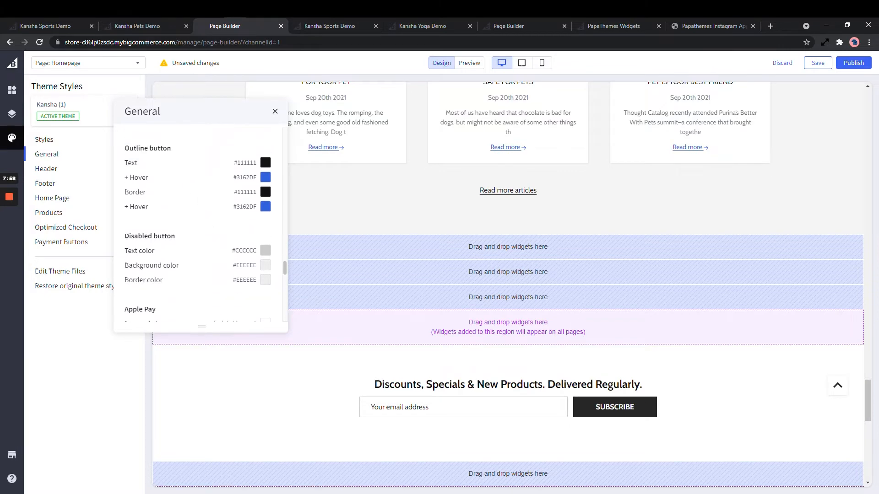
scroll(184, 187, "down", 6)
scroll(172, 191, "up", 1)
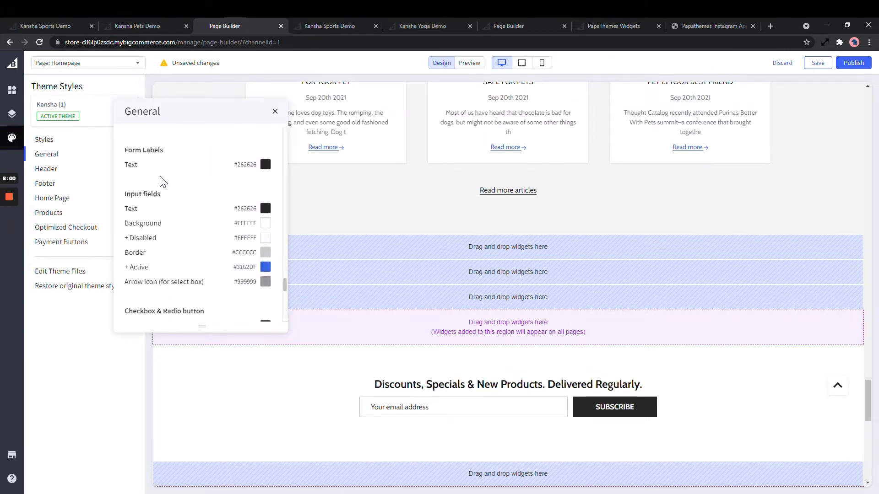
Examine the remaining General settings for input fields, checkboxes and radio buttons, alerts and image loading
scroll(163, 182, "down", 1)
scroll(164, 215, "down", 3)
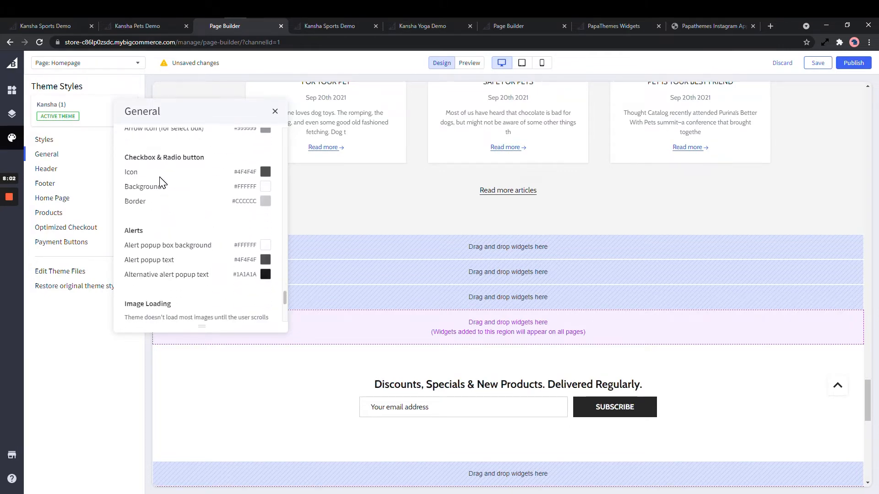
scroll(174, 229, "up", 3)
scroll(186, 248, "up", 10)
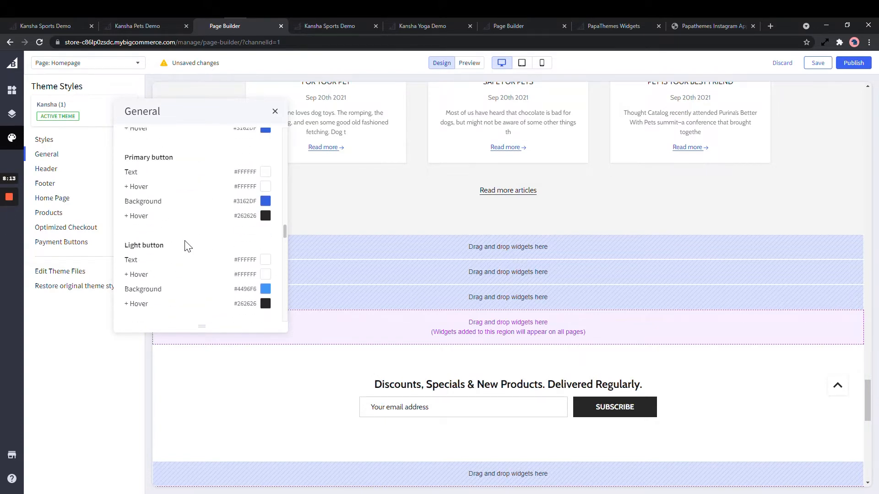
Review the General typography's Web Font URL and custom web font settings, selecting the body font value Google_Cabin_400
scroll(188, 246, "up", 3)
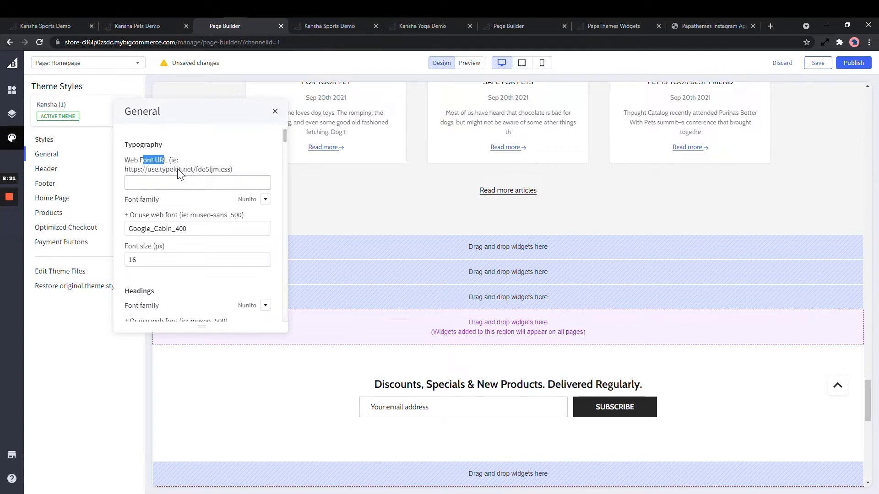
left_click_drag(162, 170, 183, 170)
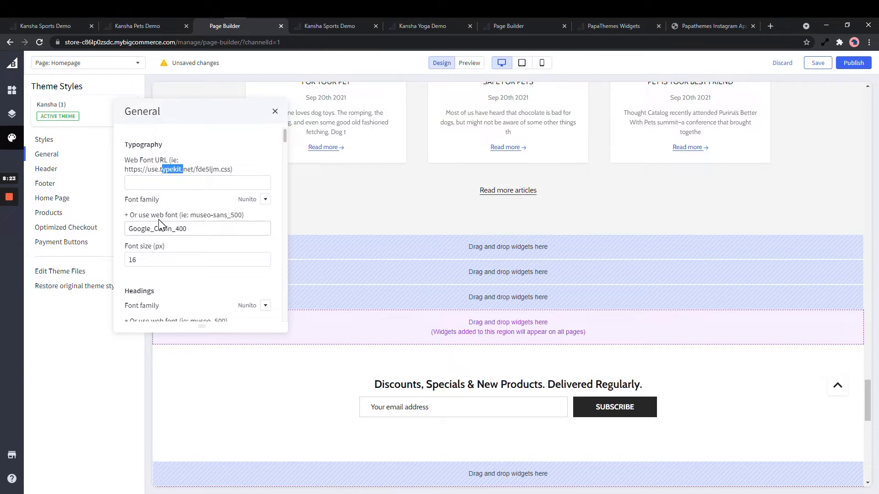
left_click_drag(151, 215, 186, 215)
left_click_drag(207, 215, 216, 215)
left_click_drag(147, 229, 187, 229)
left_click(186, 229)
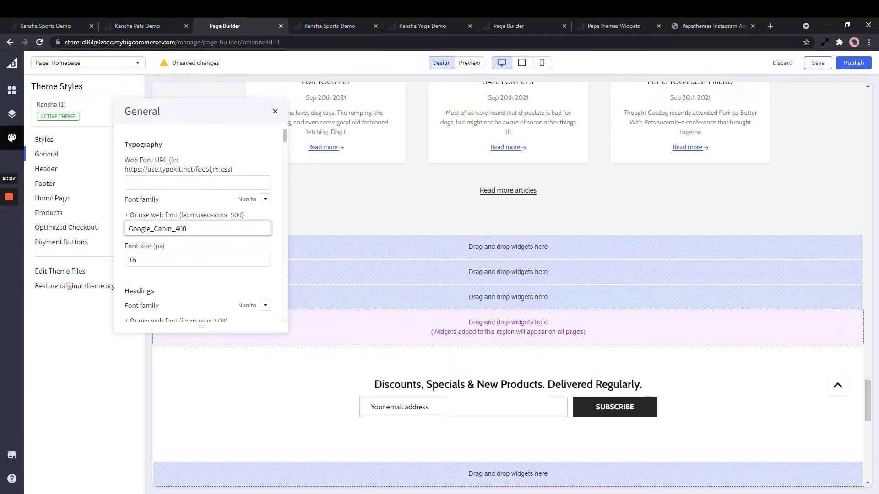
double_click(179, 229)
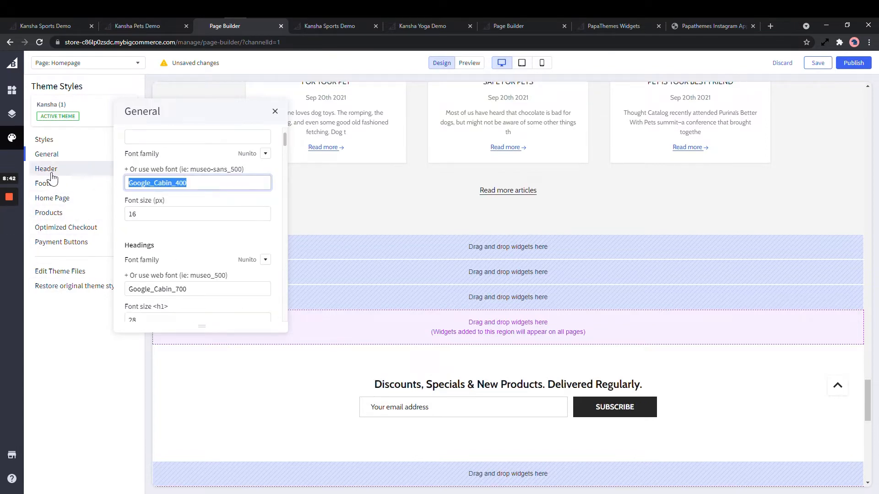
Open the Header settings, bring the page header into view and check the available logo position options
left_click(48, 169)
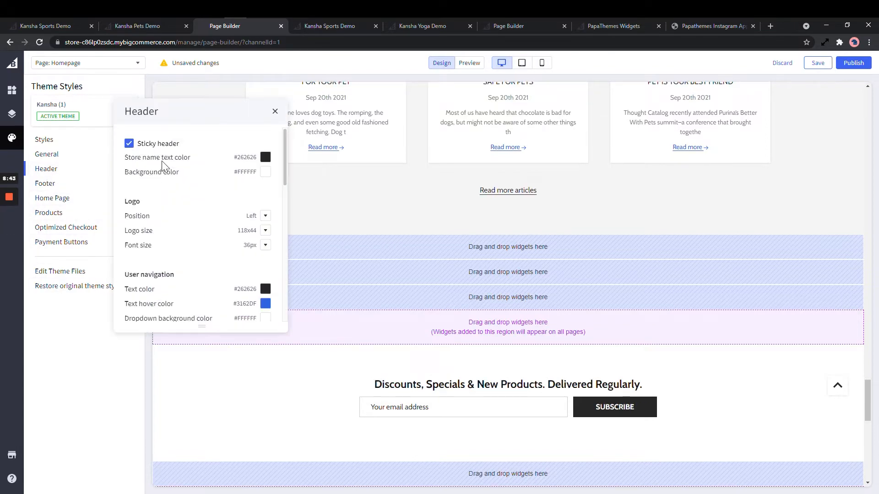
scroll(451, 181, "up", 10)
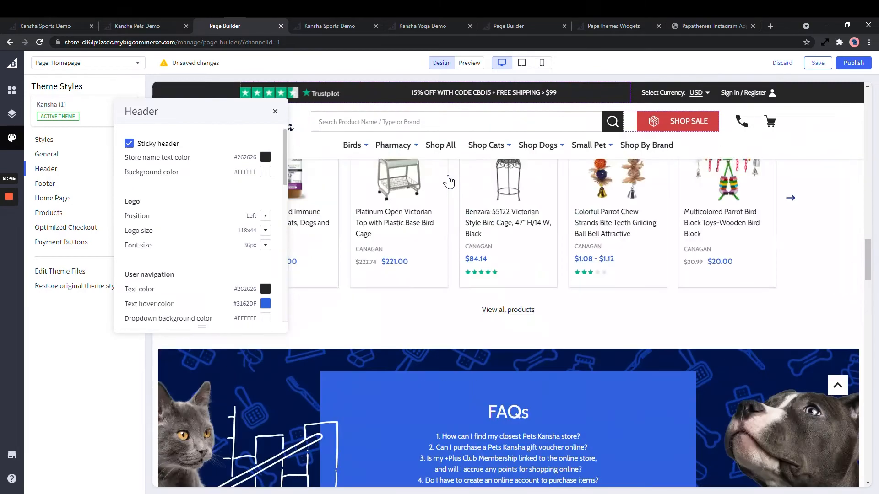
scroll(449, 182, "up", 10)
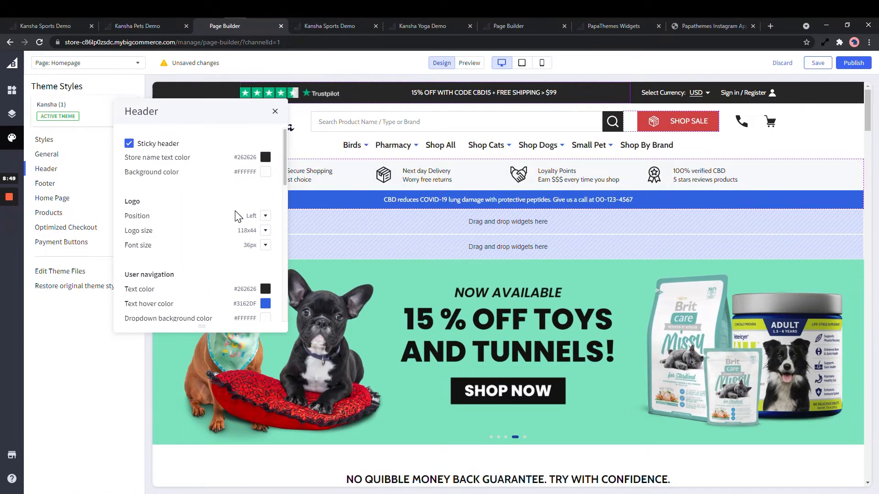
left_click(262, 217)
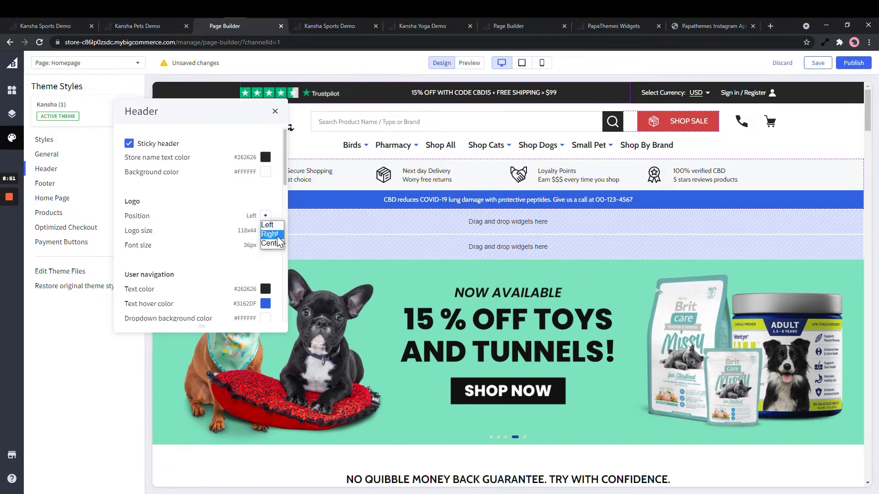
left_click(264, 199)
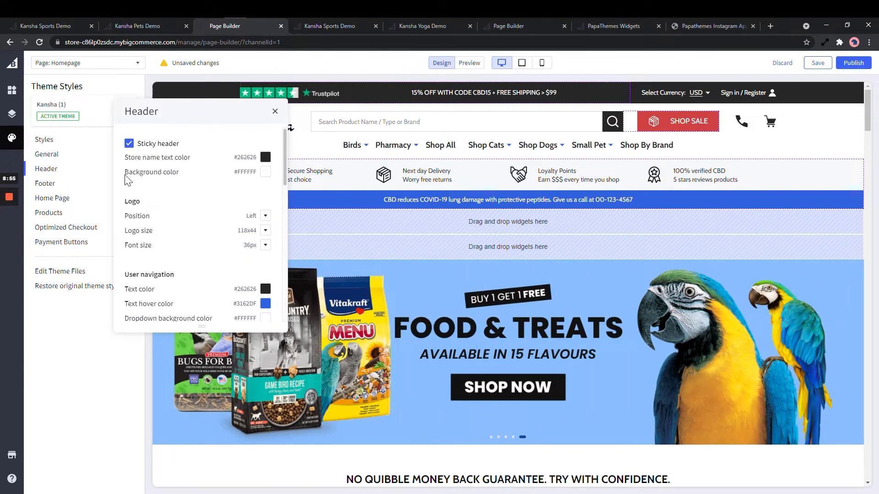
Examine the Header settings for user navigation, top bar and main navigation against the page header
scroll(152, 263, "down", 1)
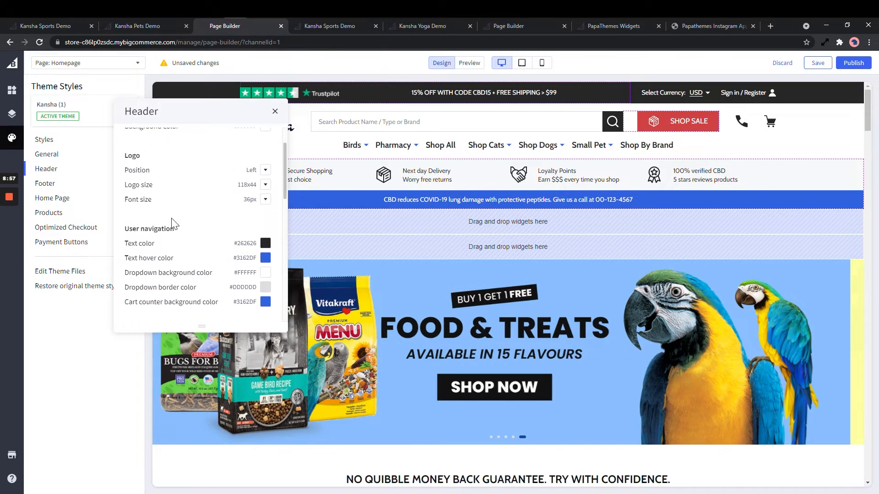
left_click_drag(129, 229, 189, 233)
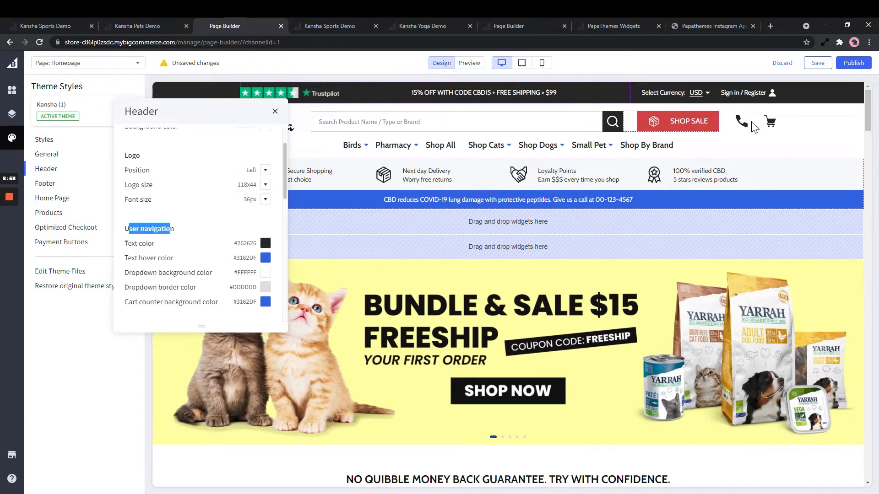
scroll(192, 214, "down", 3)
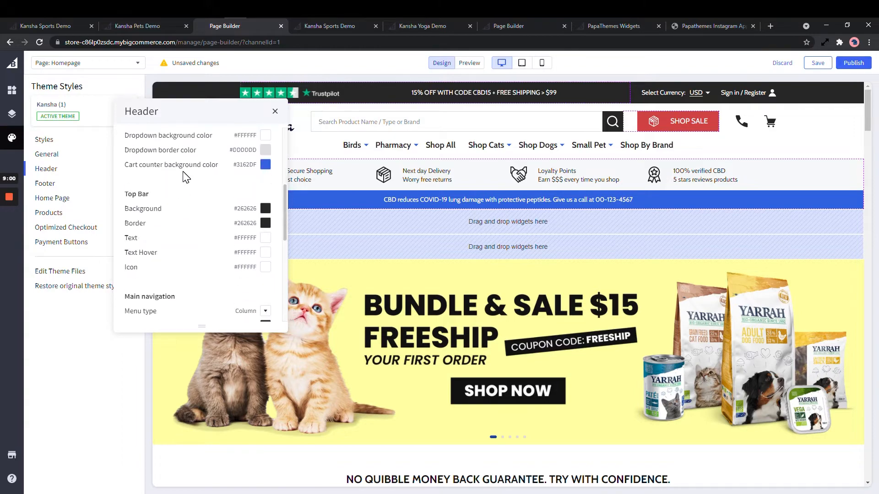
scroll(185, 172, "up", 2)
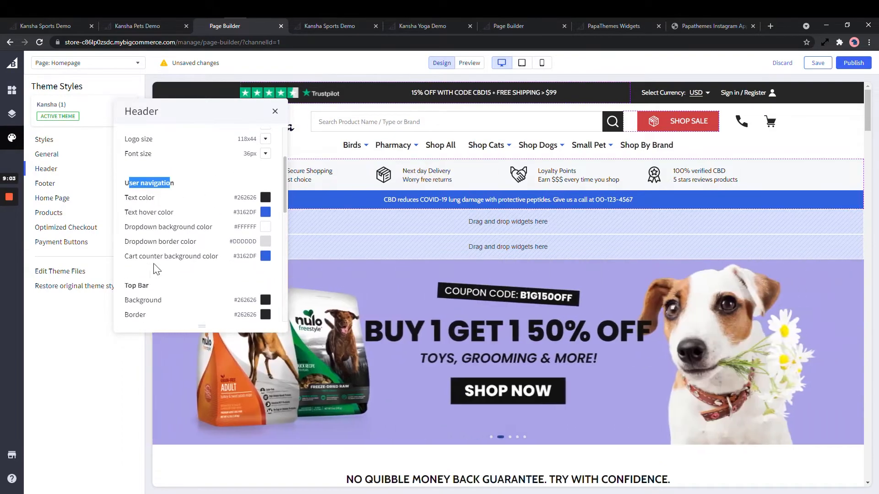
left_click_drag(132, 286, 149, 285)
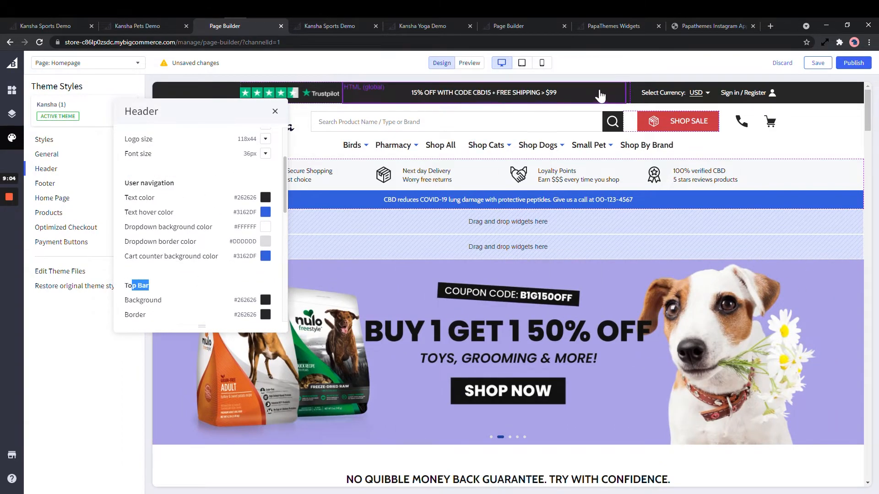
scroll(216, 249, "down", 4)
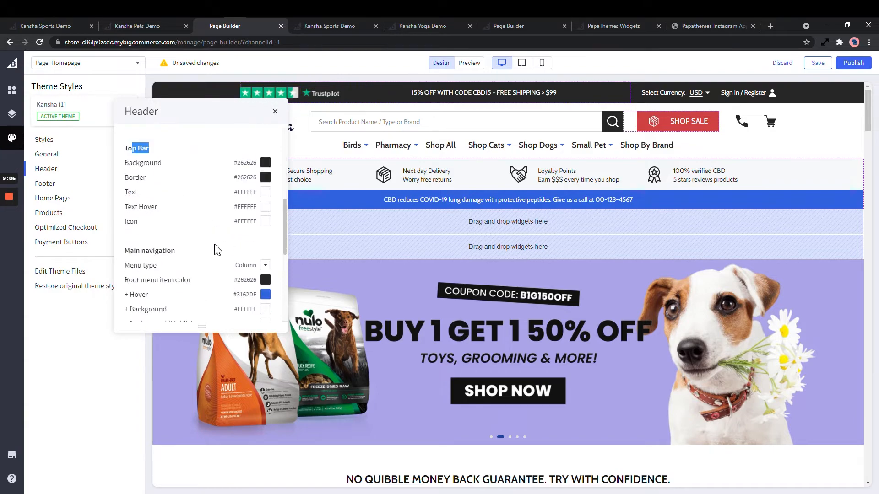
Open the Footer settings and compare the newsletter heading setting with the newsletter section on the homepage
left_click(69, 185)
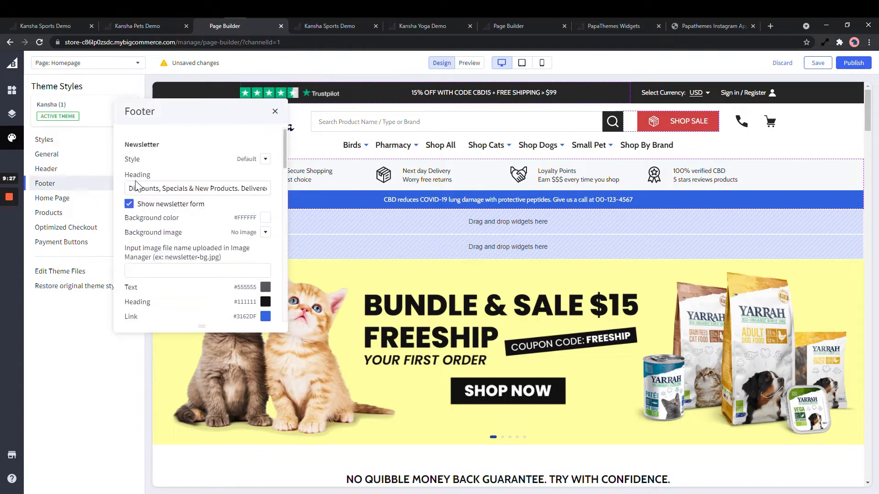
scroll(462, 302, "down", 7)
scroll(468, 307, "down", 20)
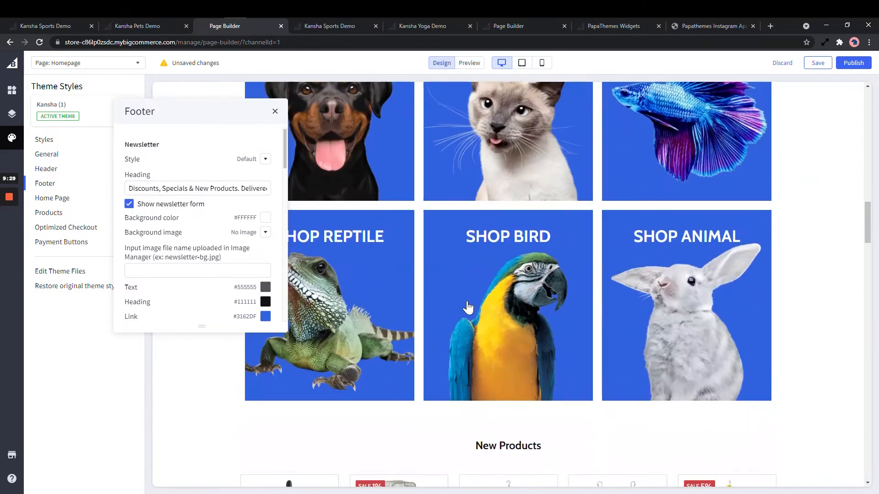
scroll(468, 301, "down", 5)
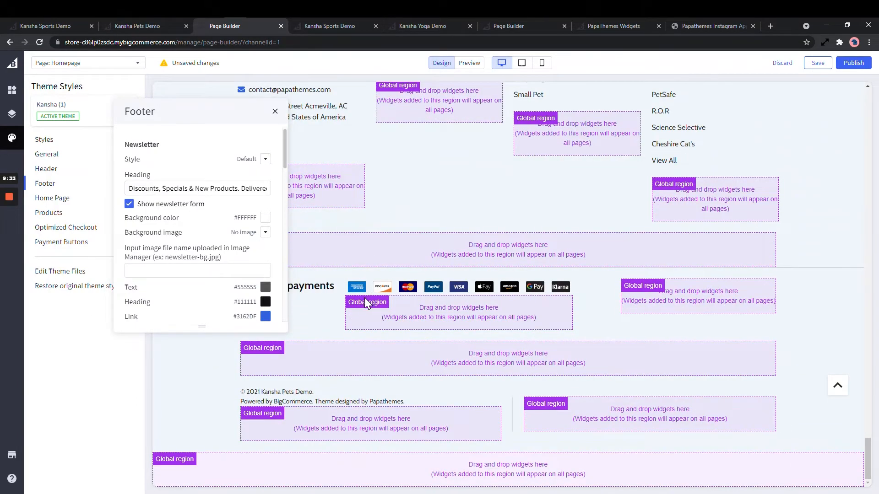
scroll(365, 298, "up", 7)
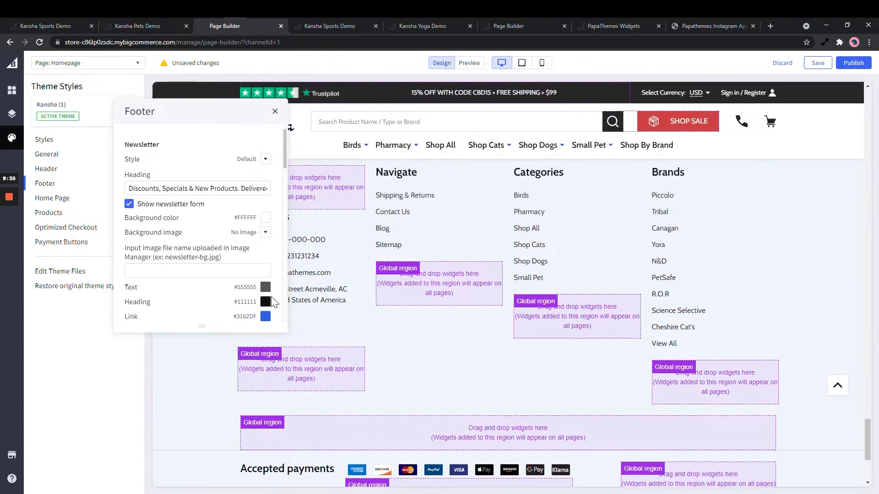
left_click_drag(185, 188, 216, 188)
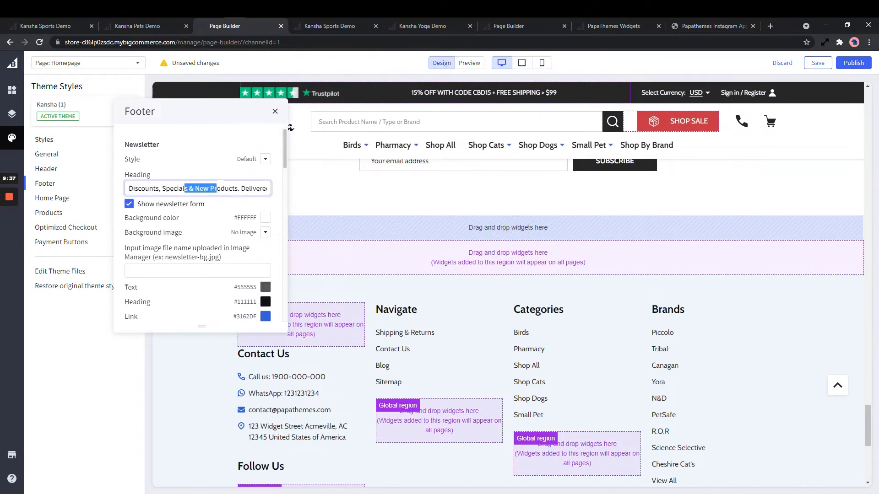
scroll(403, 290, "up", 4)
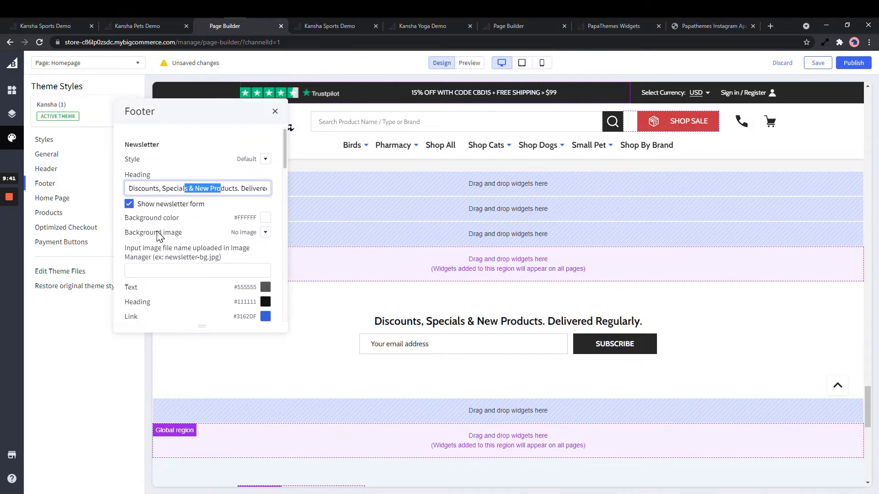
Examine the Footer settings for newsletter colors and main footer colors, and look over the page's footer area
scroll(162, 236, "down", 2)
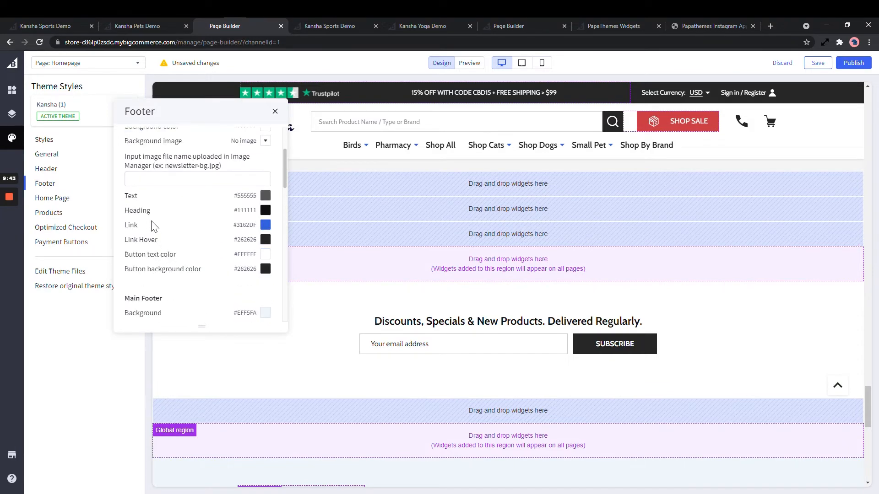
scroll(162, 266, "down", 2)
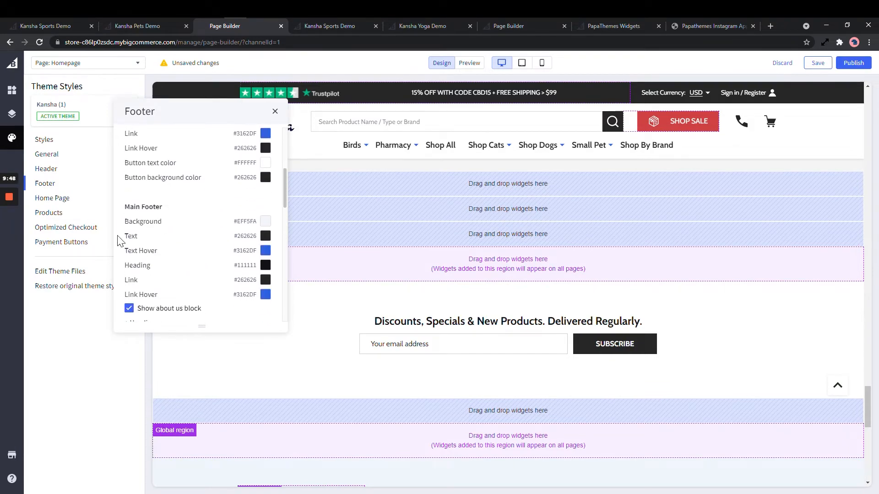
scroll(411, 328, "down", 10)
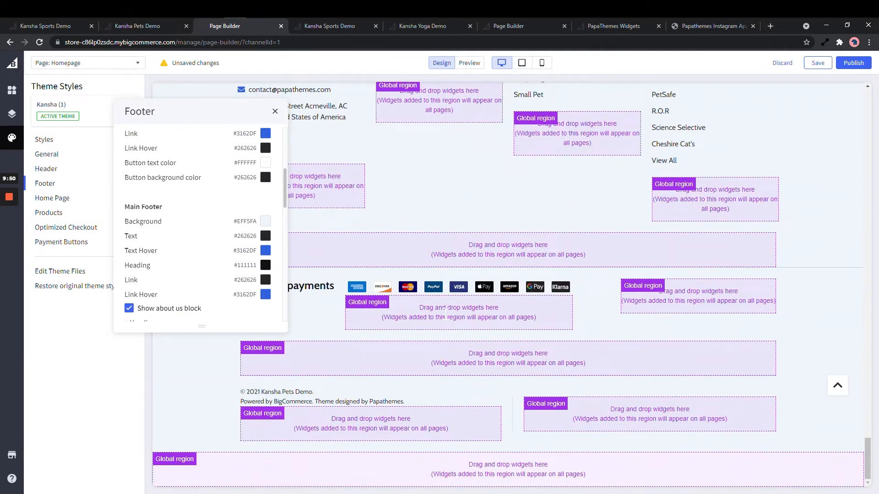
scroll(446, 306, "up", 4)
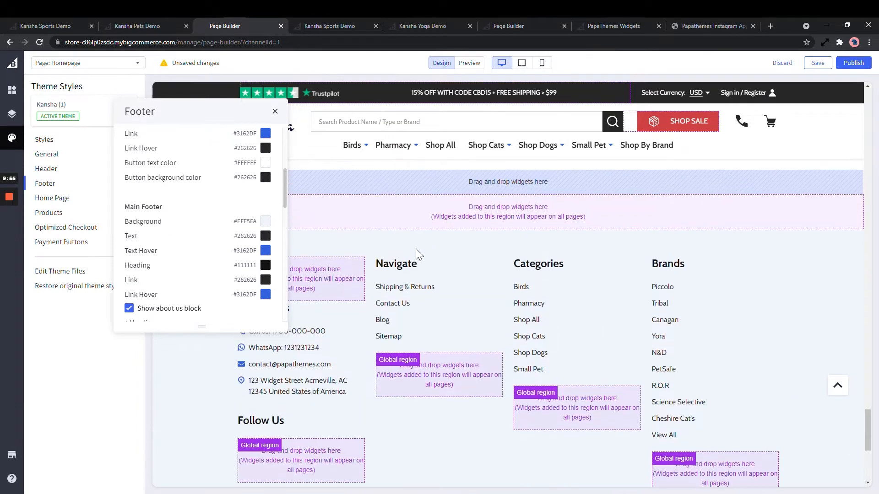
scroll(180, 193, "down", 5)
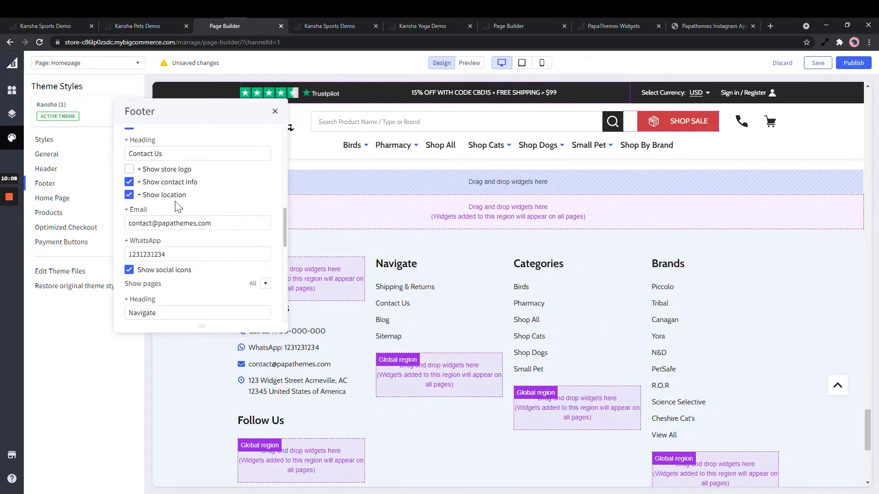
Examine the footer's email and WhatsApp contact fields and its page, category and brand column settings
left_click(153, 223)
left_click_drag(157, 224, 184, 224)
left_click_drag(147, 255, 167, 254)
scroll(169, 254, "down", 1)
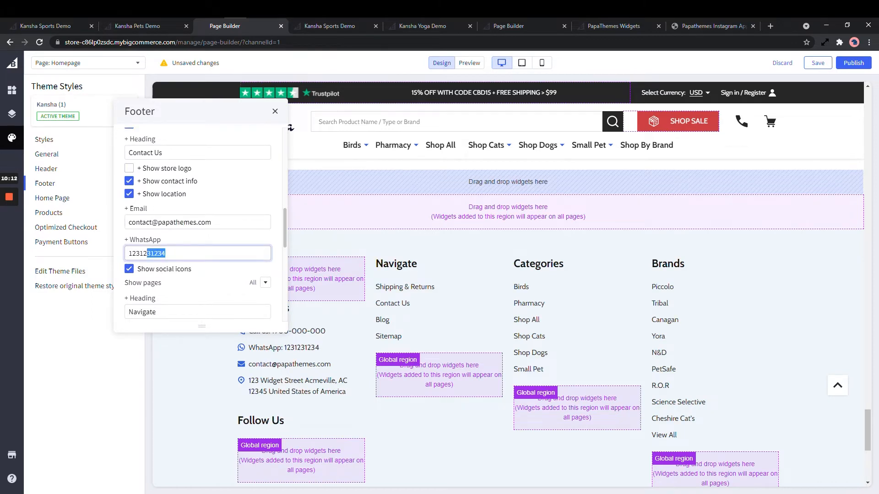
scroll(152, 198, "down", 2)
scroll(444, 281, "down", 5)
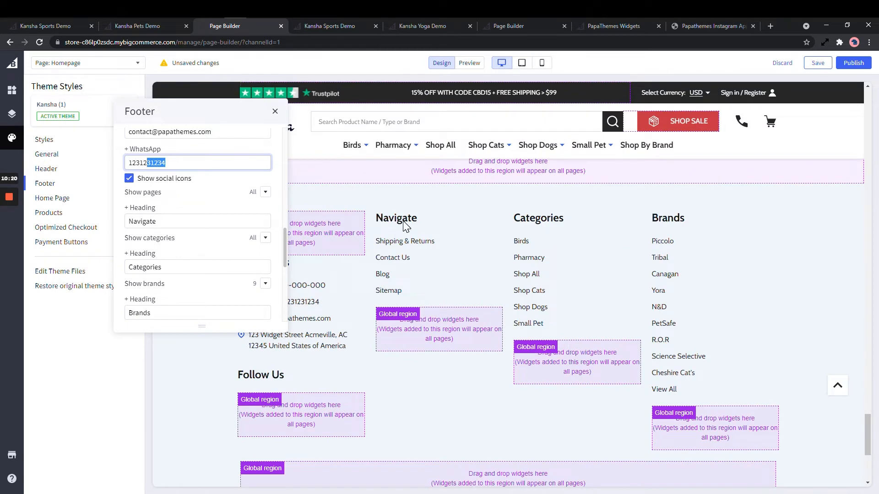
scroll(510, 259, "down", 5)
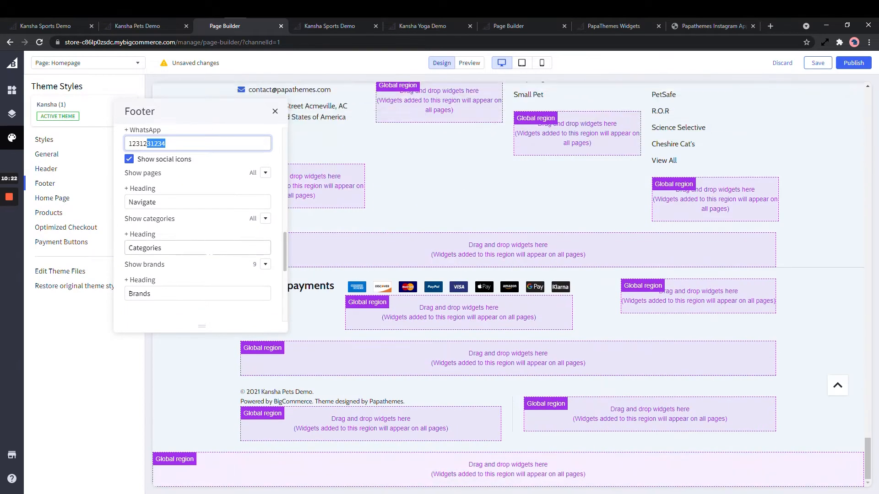
scroll(197, 229, "down", 3)
Open the Home Page settings, compare the section order with the homepage, and view the choices for the first section
left_click(73, 200)
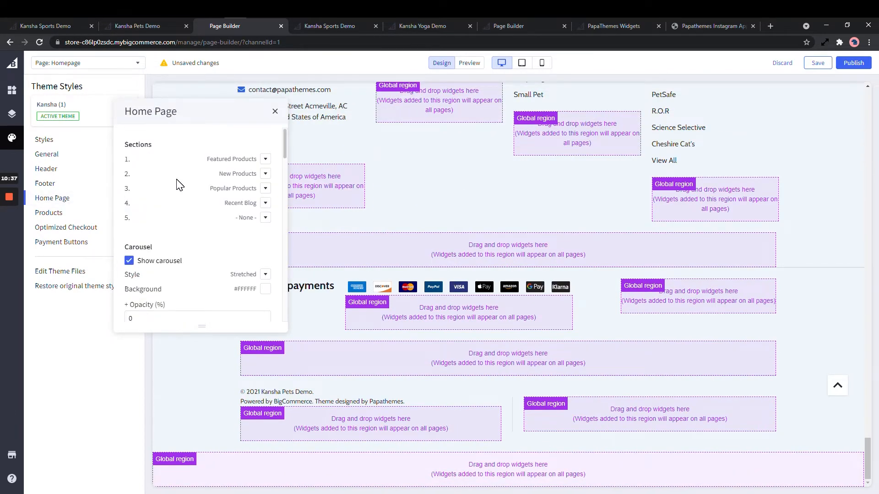
scroll(141, 189, "down", 2)
scroll(183, 192, "up", 2)
scroll(496, 194, "up", 10)
scroll(388, 175, "up", 15)
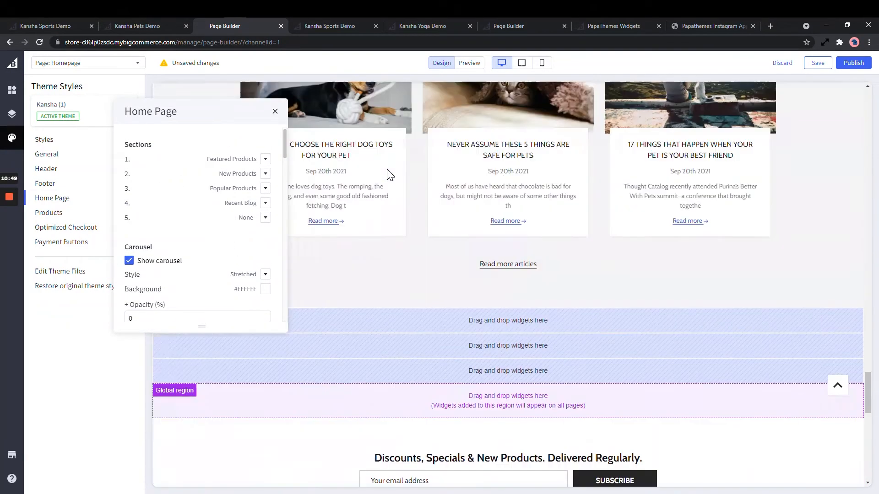
scroll(388, 175, "up", 10)
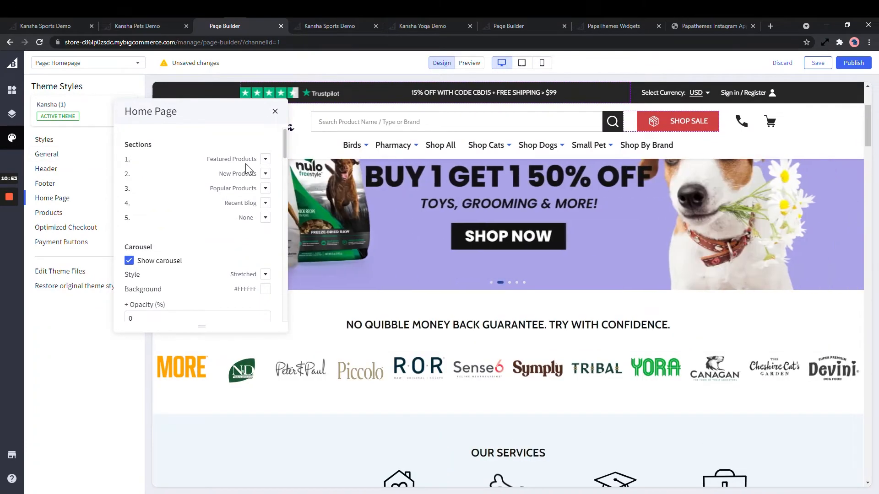
scroll(435, 251, "down", 5)
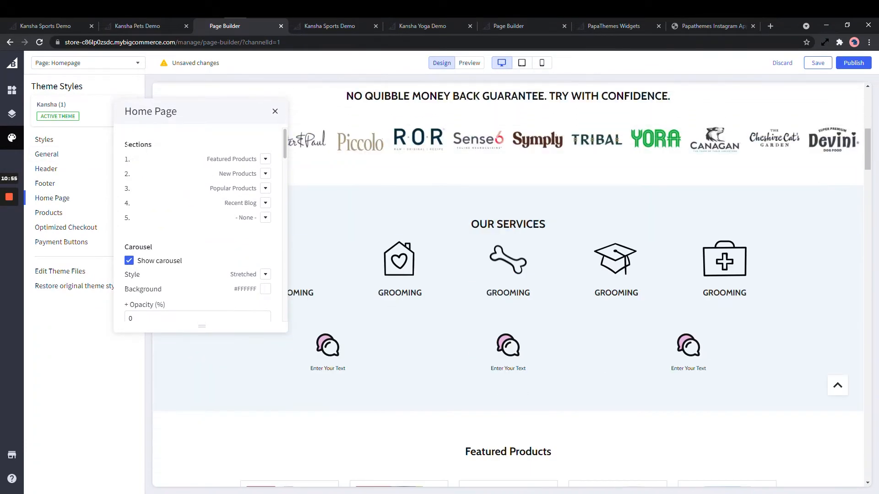
left_click(265, 159)
left_click(267, 166)
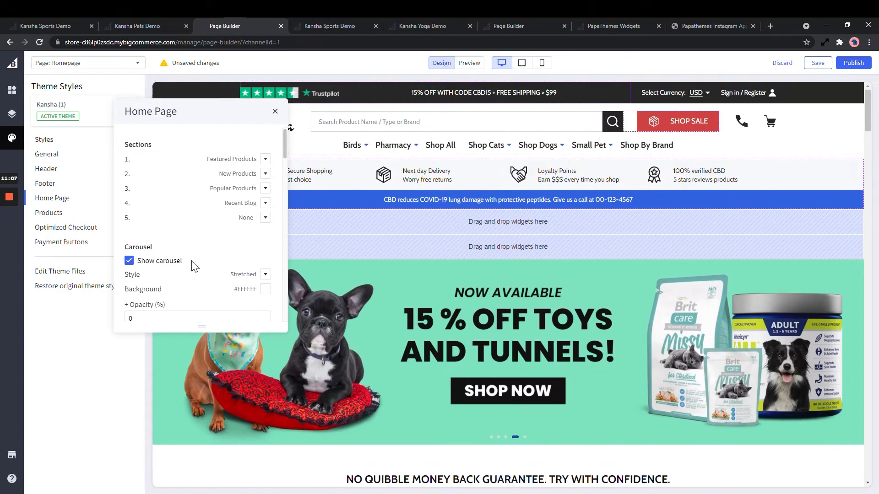
Examine the Home Page carousel settings for style, fonts and colors, and check the text position options for Slide 1
scroll(202, 275, "down", 3)
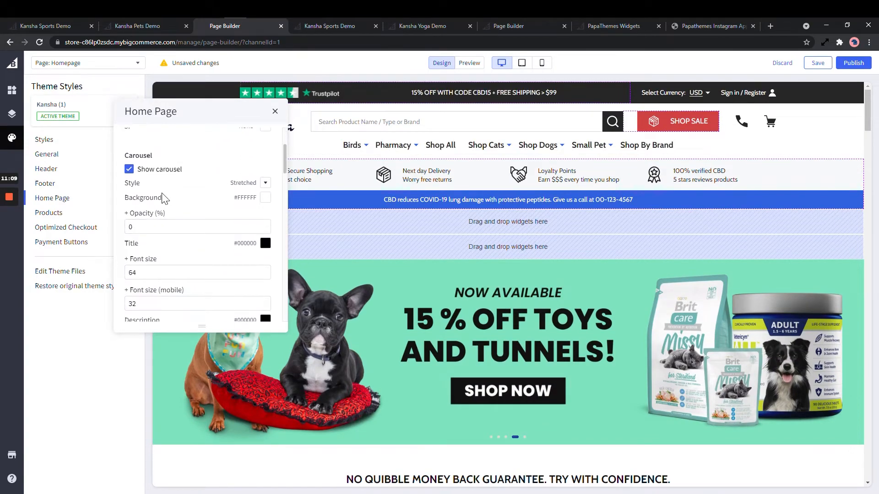
scroll(174, 215, "down", 7)
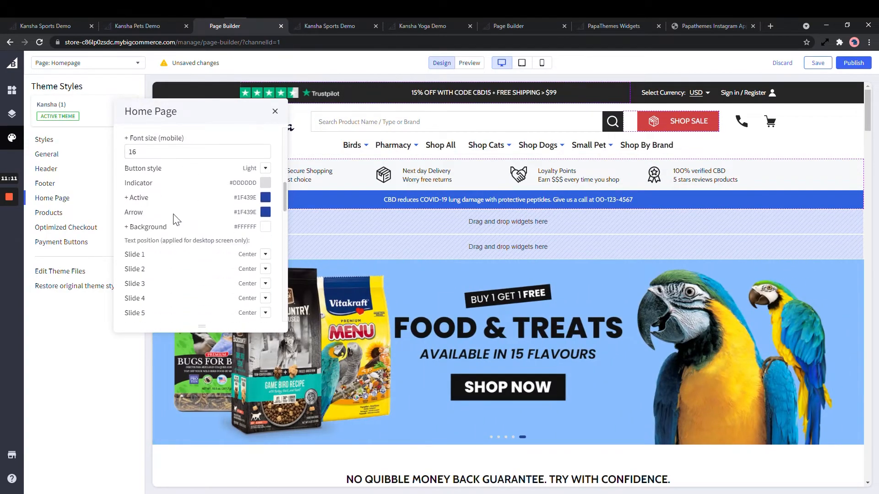
scroll(176, 220, "down", 1)
left_click(265, 209)
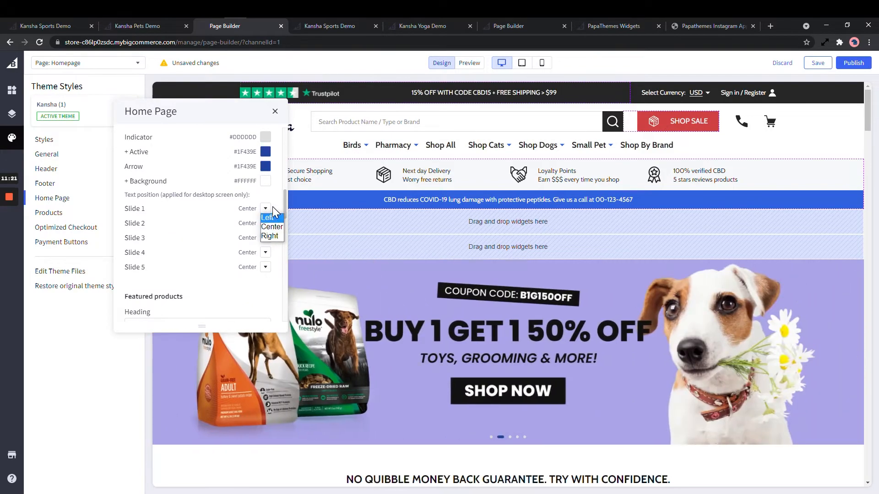
left_click(270, 227)
scroll(205, 255, "down", 4)
scroll(226, 269, "up", 2)
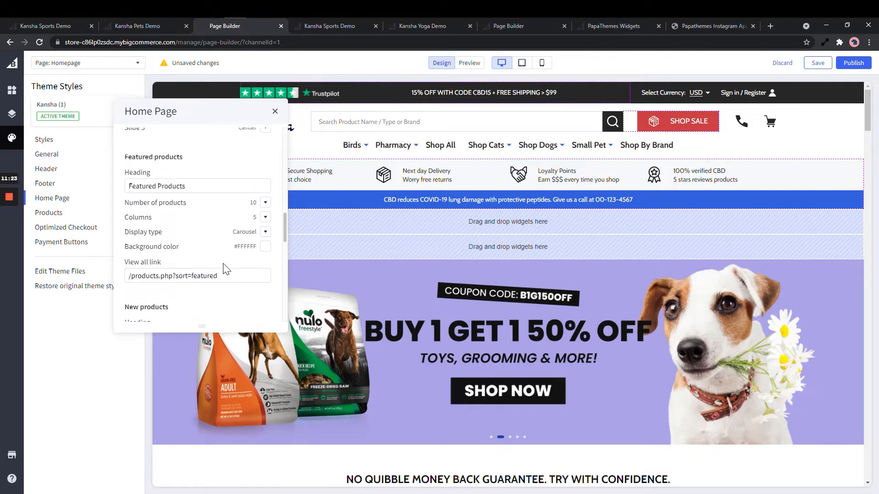
Examine the Featured, New and Best-sellers product settings alongside the Featured Products section on the homepage
scroll(422, 330, "down", 10)
scroll(422, 331, "up", 5)
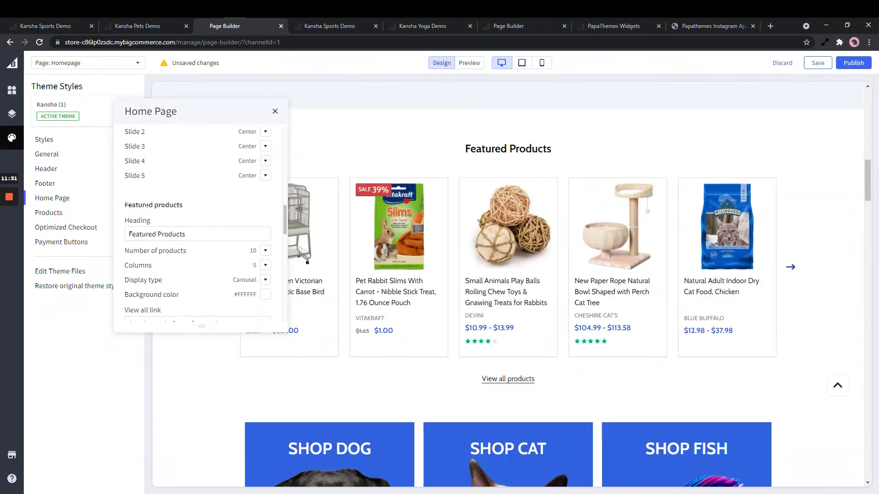
scroll(171, 205, "down", 4)
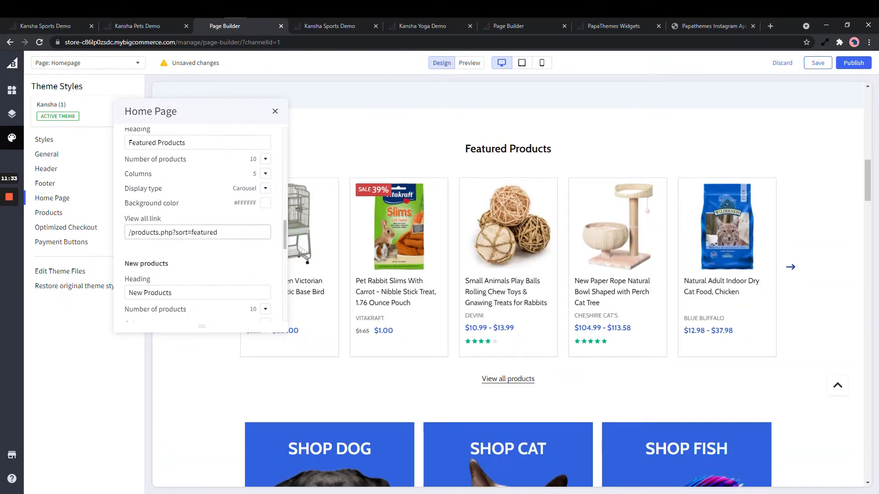
scroll(159, 229, "down", 3)
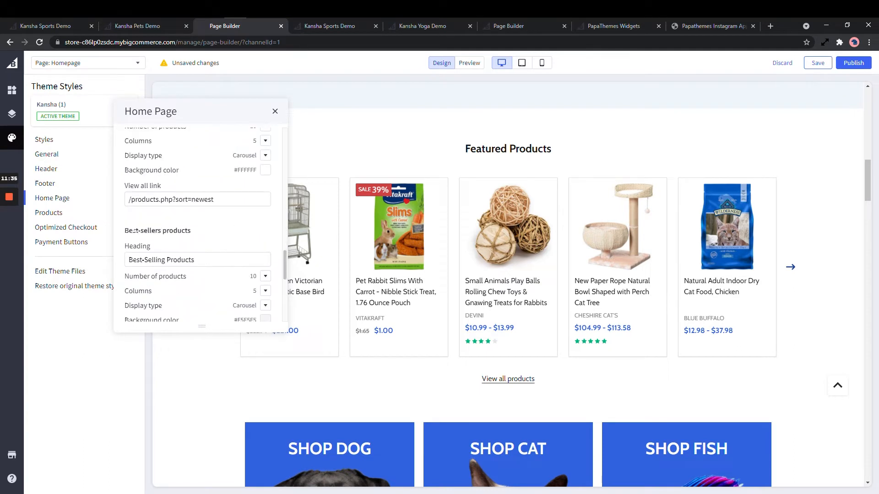
scroll(221, 268, "up", 8)
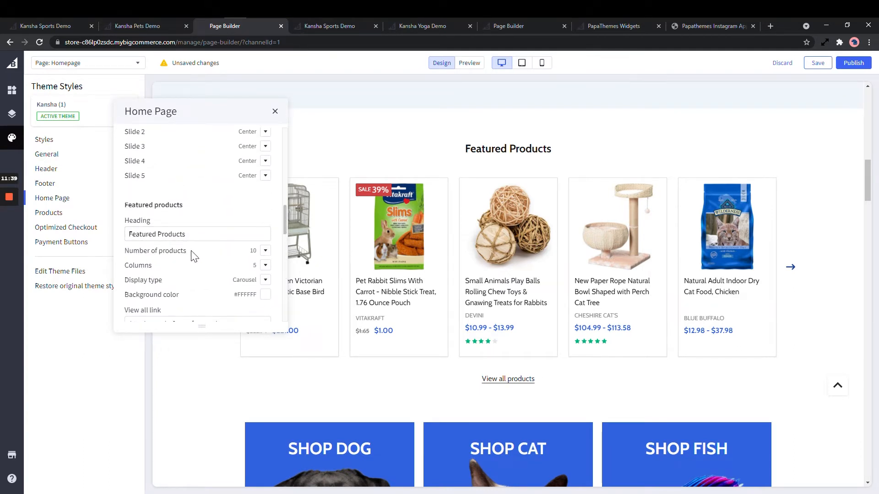
Check the available choices for the Featured products' number of products, columns, display type and background color
left_click(266, 250)
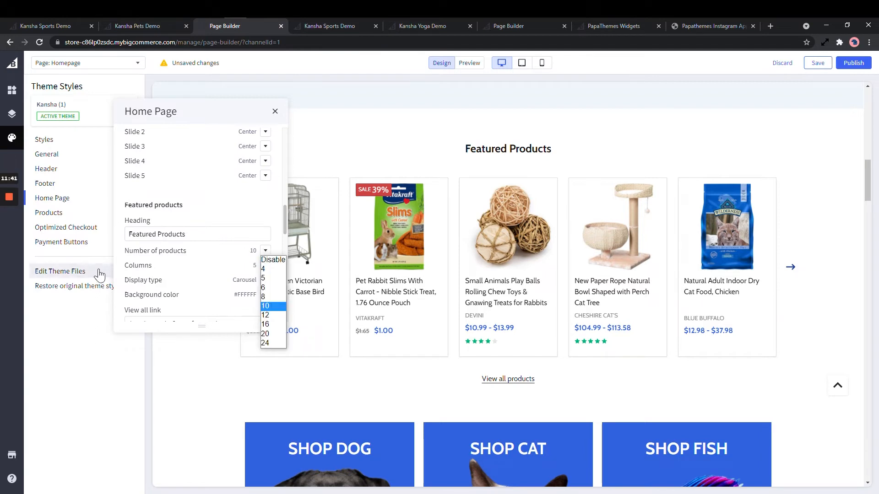
left_click(138, 267)
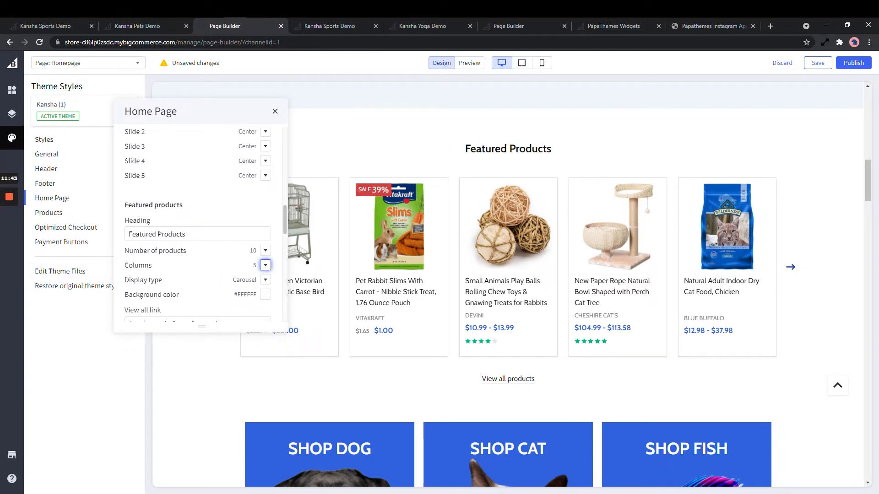
left_click(266, 280)
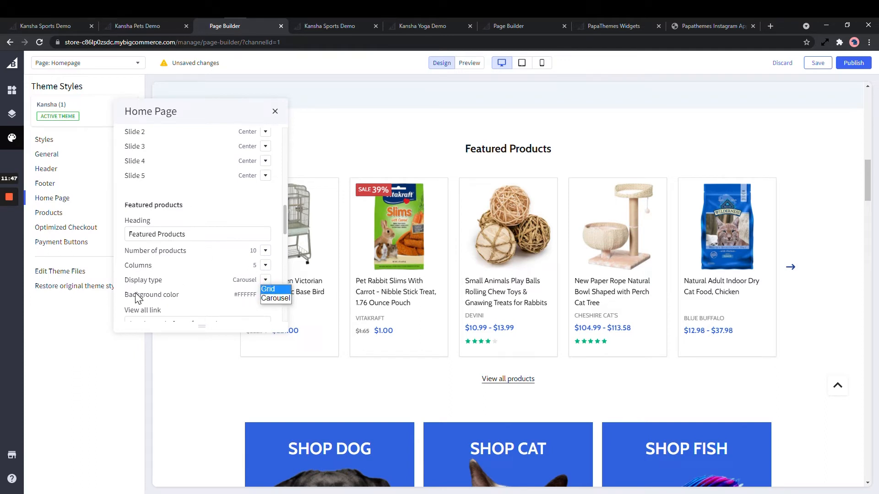
left_click_drag(136, 295, 161, 298)
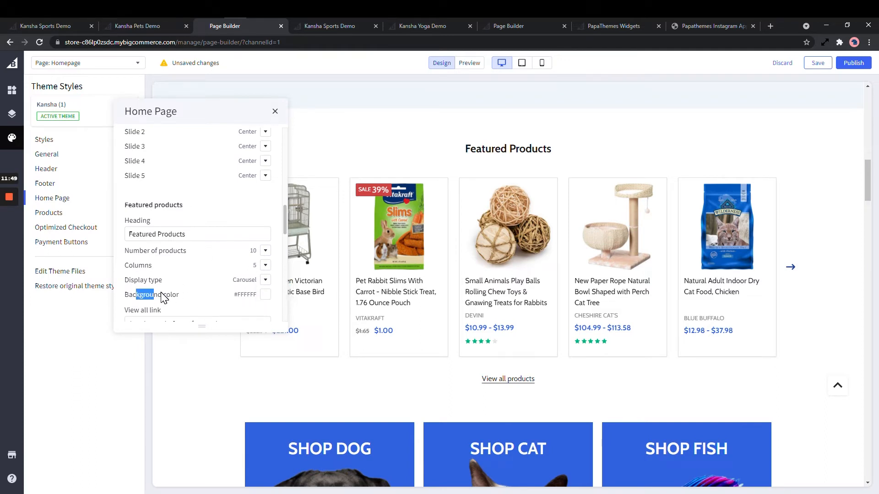
left_click(265, 295)
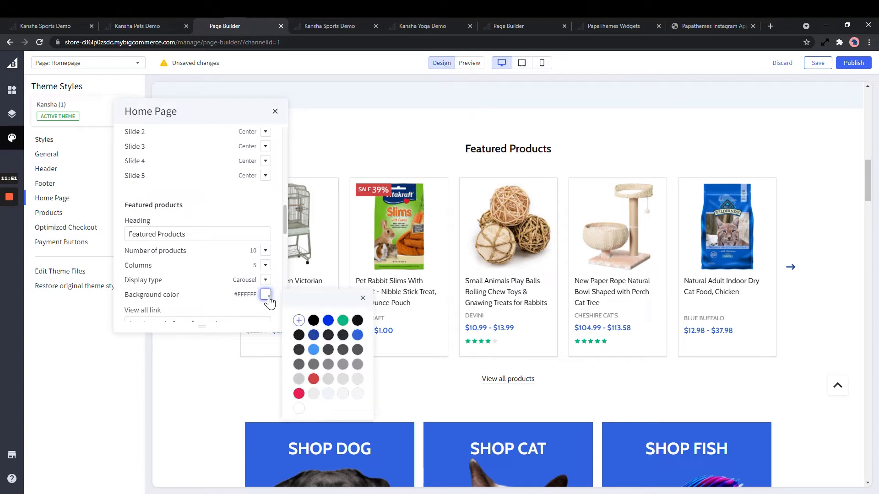
left_click(276, 289)
scroll(197, 277, "down", 2)
scroll(348, 405, "up", 10)
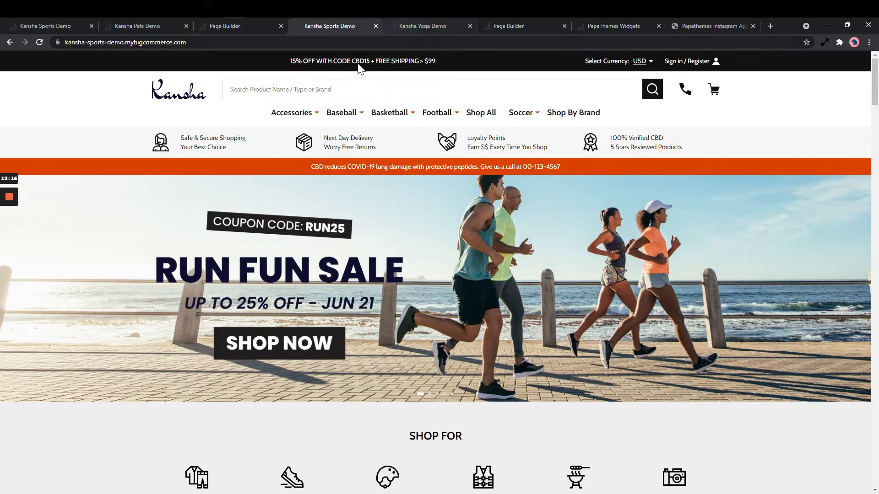
On the Kansha Sports Demo storefront, preview the yellow and red swatches of the Pro Standard NBA Team Shorts and inspect the product card hover effects
scroll(280, 259, "down", 4)
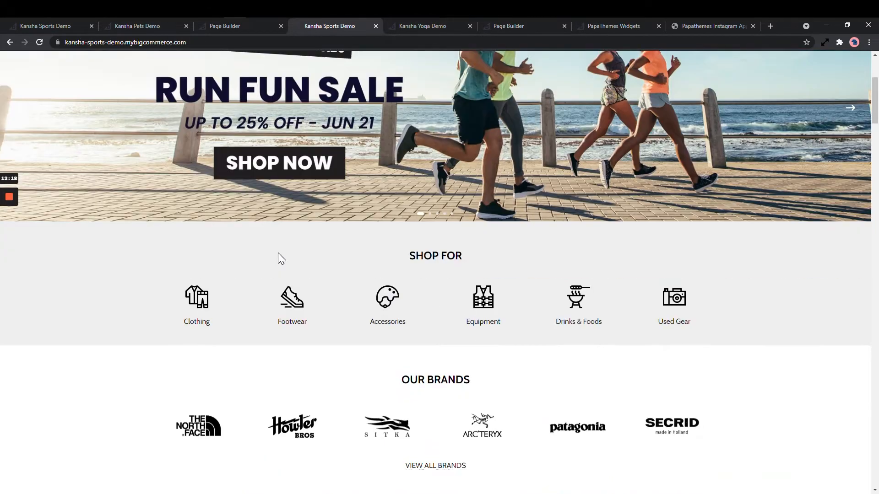
scroll(280, 259, "down", 20)
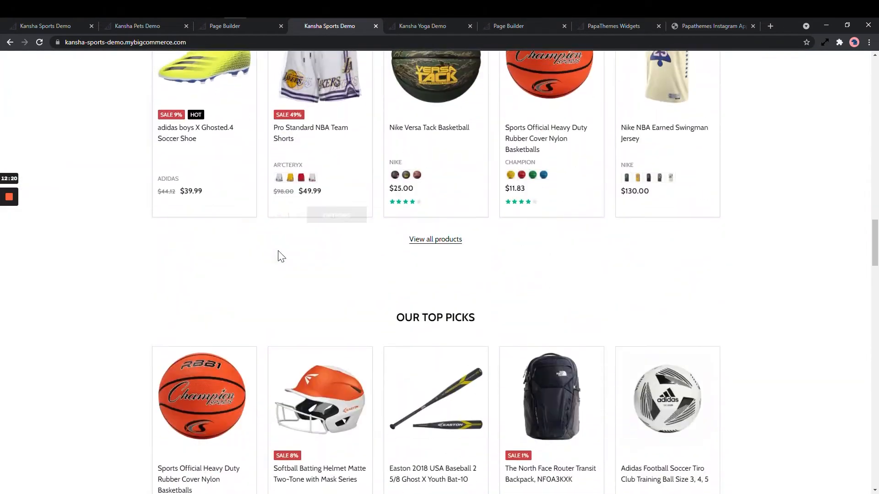
scroll(280, 256, "up", 3)
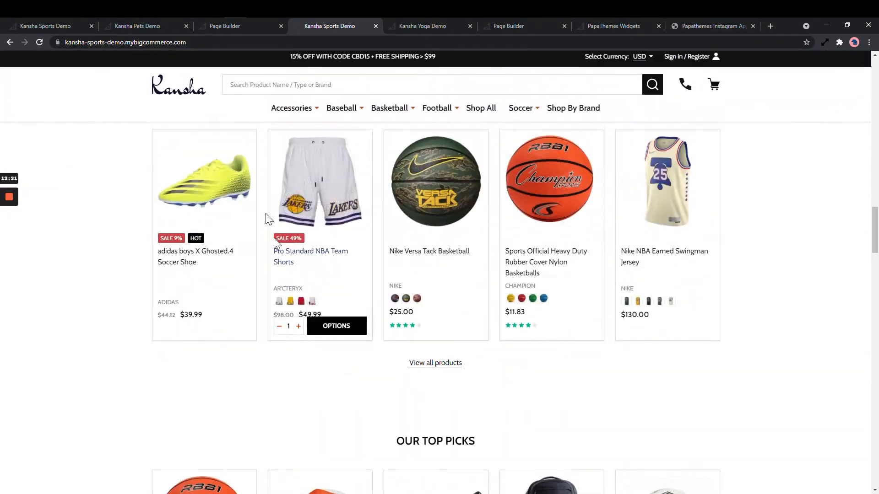
left_click(290, 302)
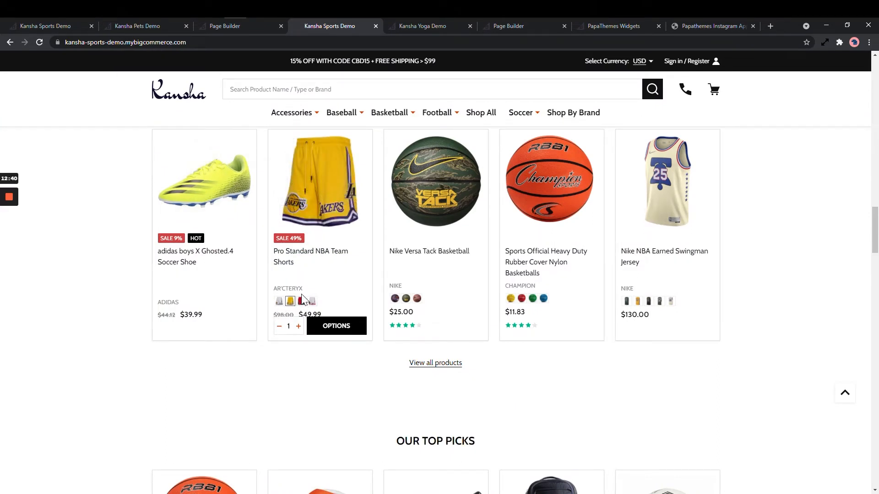
left_click(301, 302)
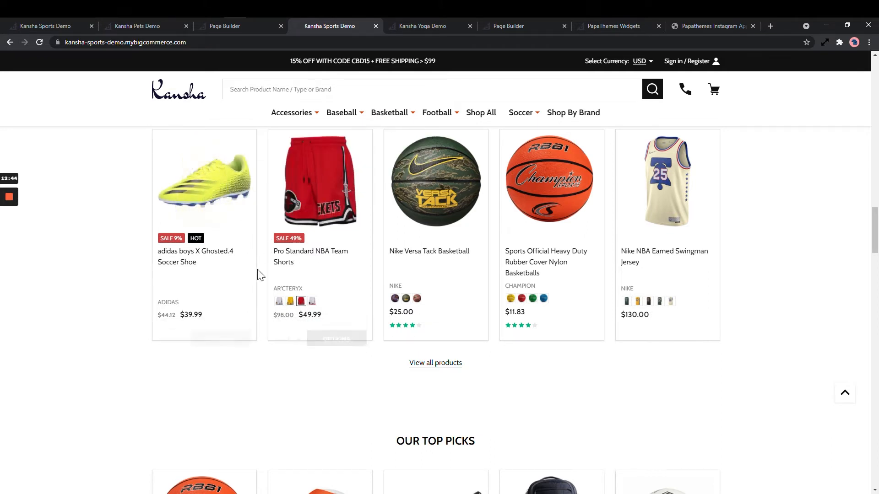
mouse_move(256, 275)
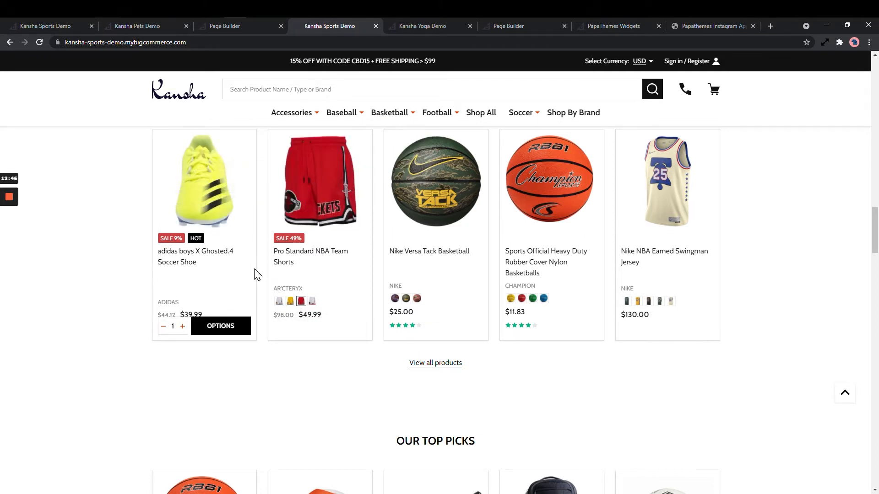
mouse_move(289, 205)
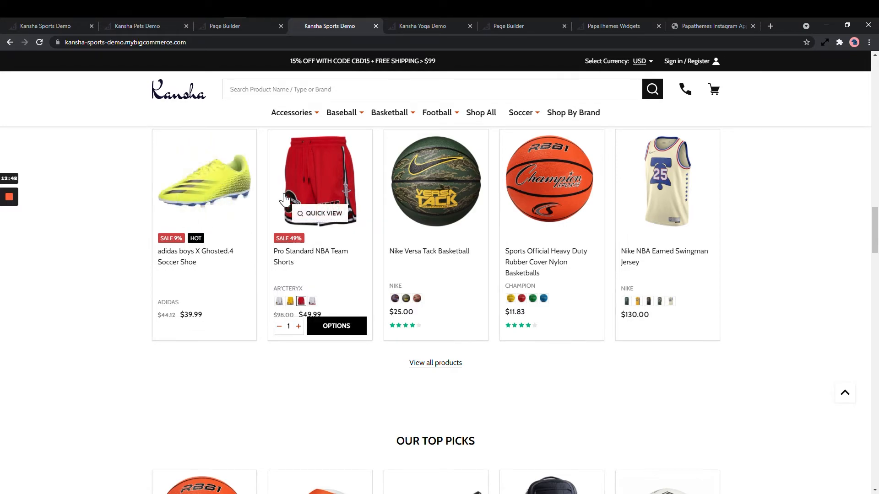
Switch to the sports store's Page Builder, open the Products theme styles and look through to the Product cards settings
left_click(506, 26)
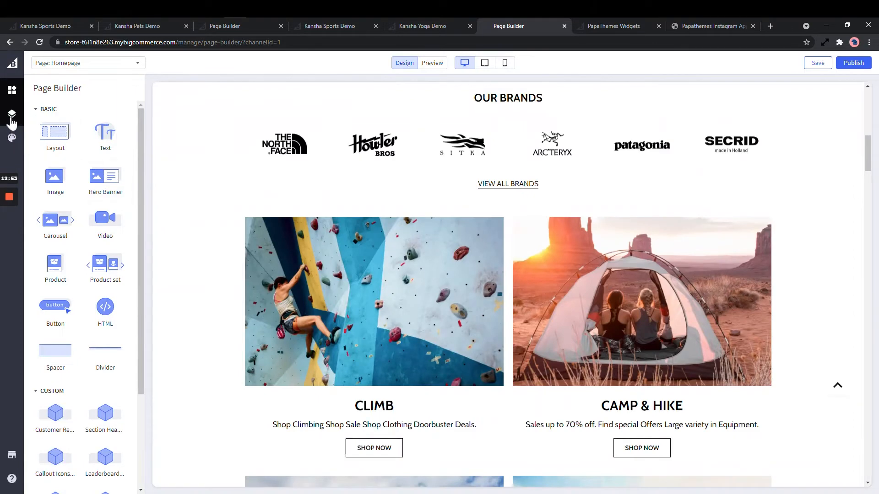
left_click(12, 137)
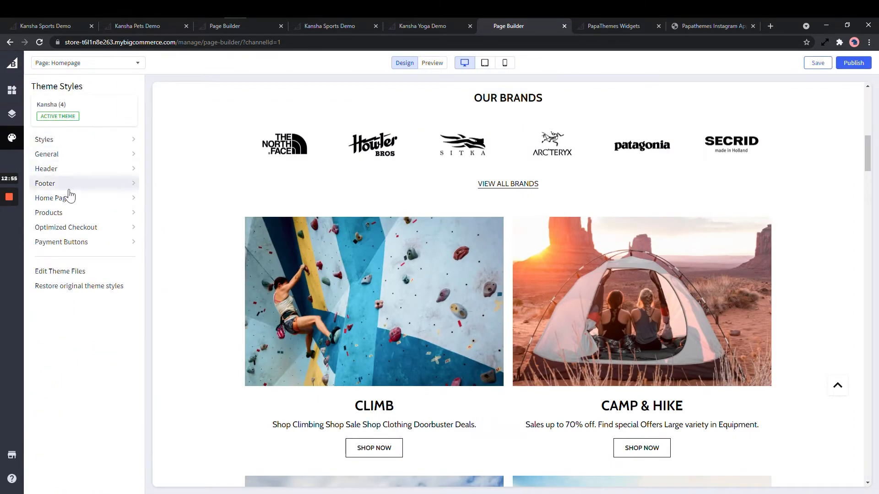
left_click(69, 213)
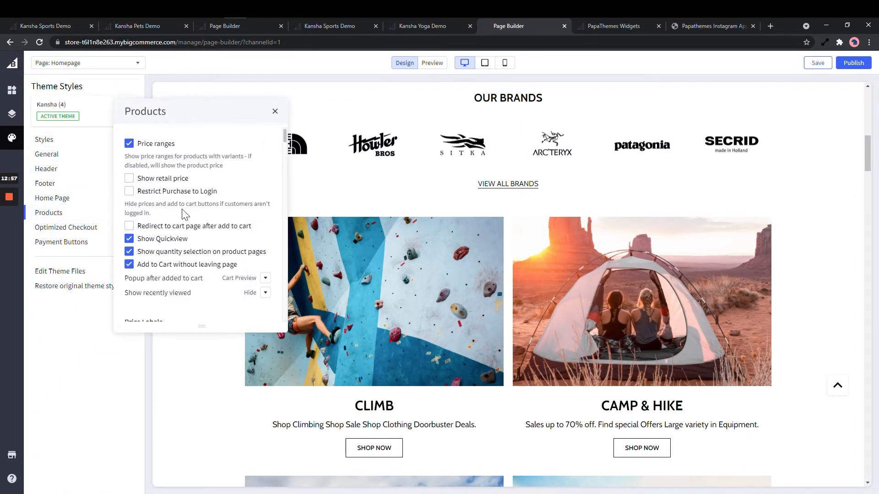
scroll(218, 207, "down", 15)
scroll(218, 207, "down", 15)
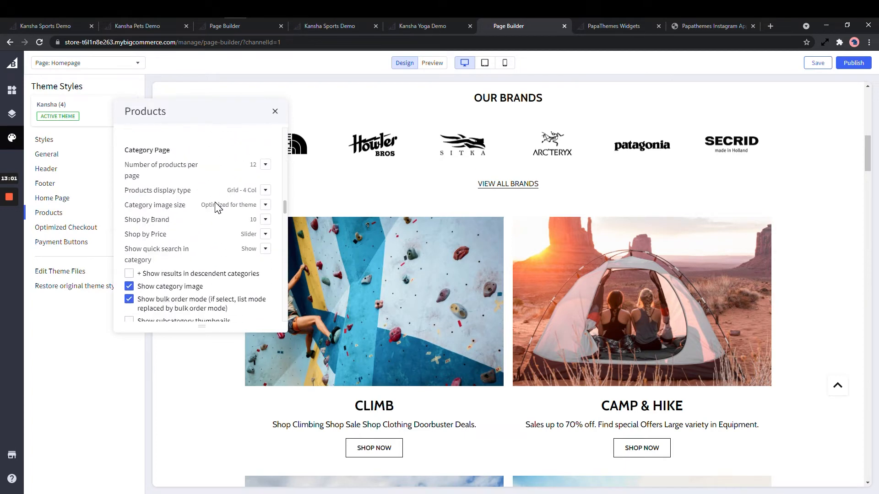
scroll(218, 207, "down", 5)
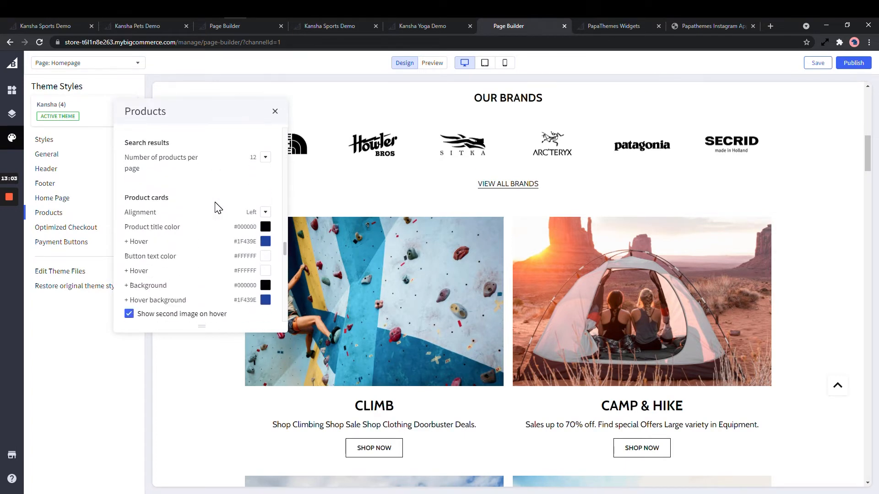
Review the Product cards settings and set the swatch sizes to Specify dimensions
scroll(218, 207, "up", 3)
scroll(155, 222, "down", 3)
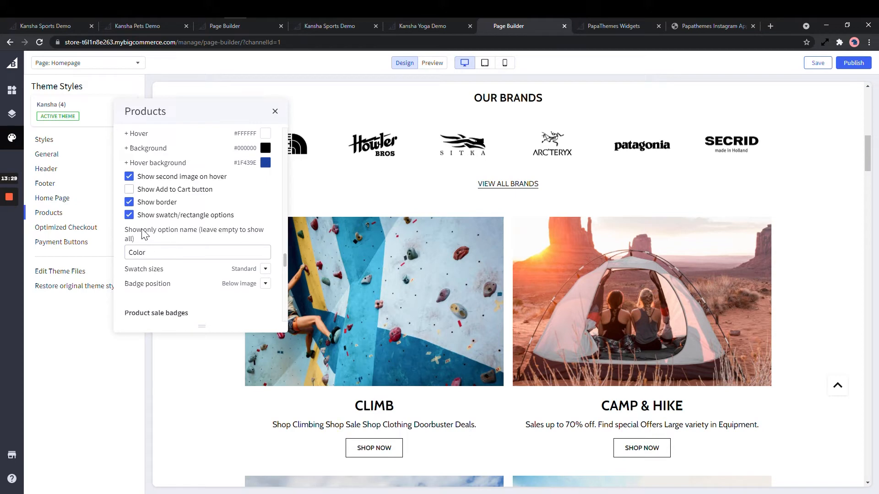
left_click_drag(144, 234, 186, 236)
left_click(181, 251)
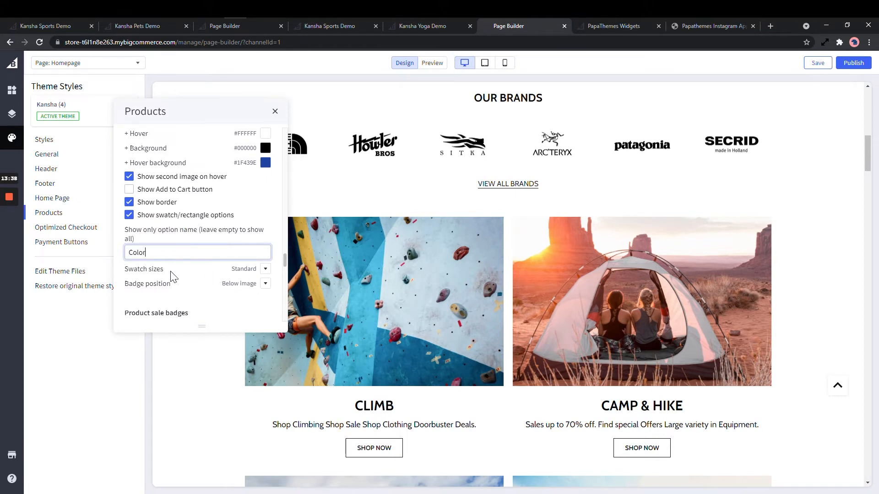
left_click_drag(162, 269, 142, 269)
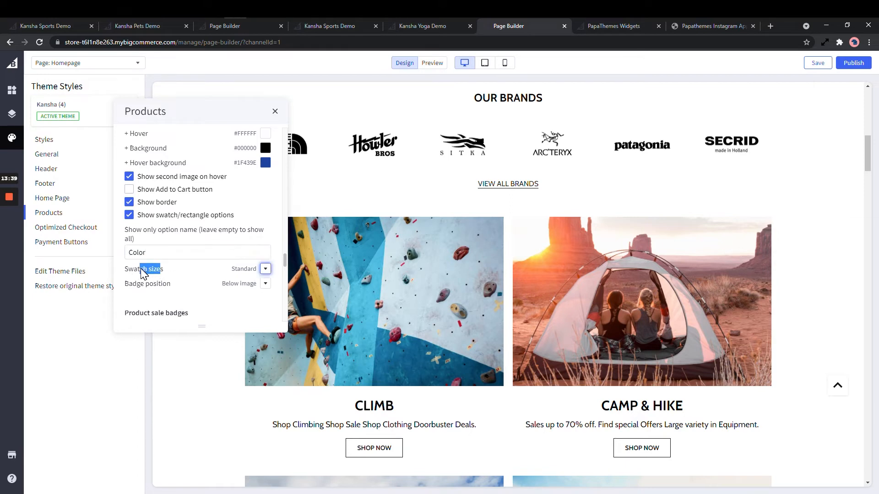
left_click(270, 269)
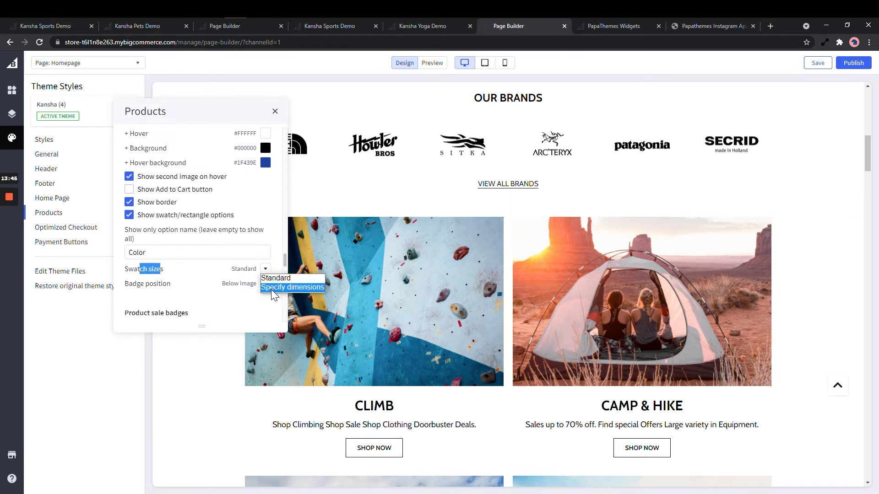
left_click(272, 288)
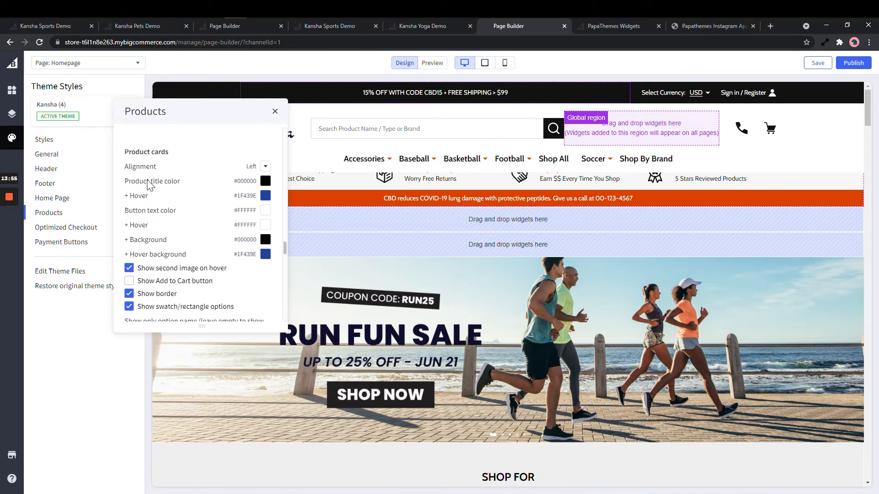
Compare the Product cards color, border and swatch options with the product cards in the homepage's New Arrivals section
left_click_drag(136, 151, 186, 159)
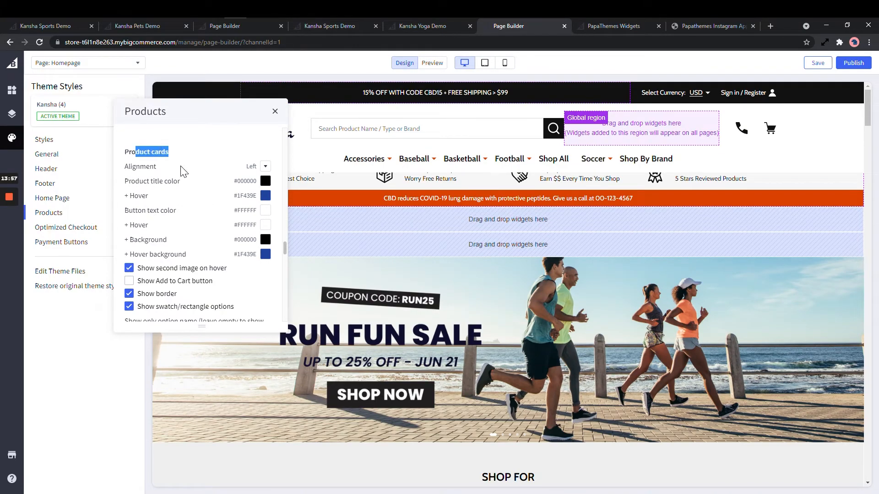
scroll(138, 266, "down", 1)
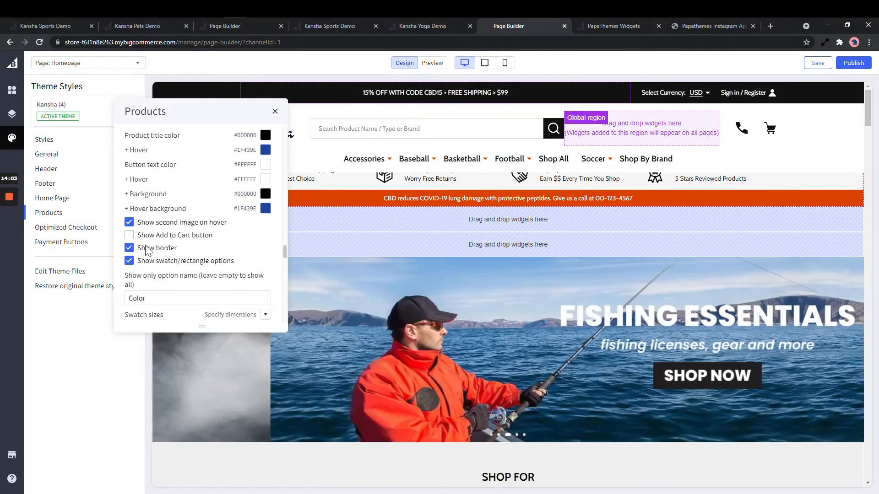
scroll(421, 278, "down", 15)
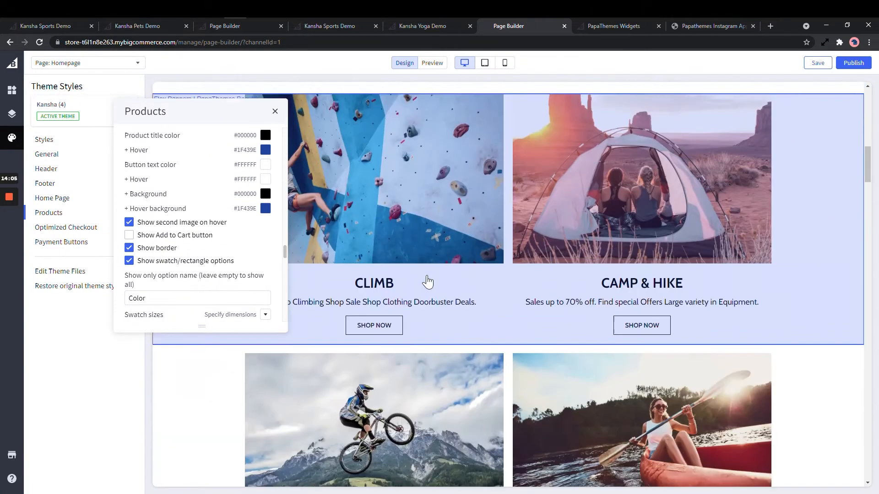
scroll(428, 281, "down", 2)
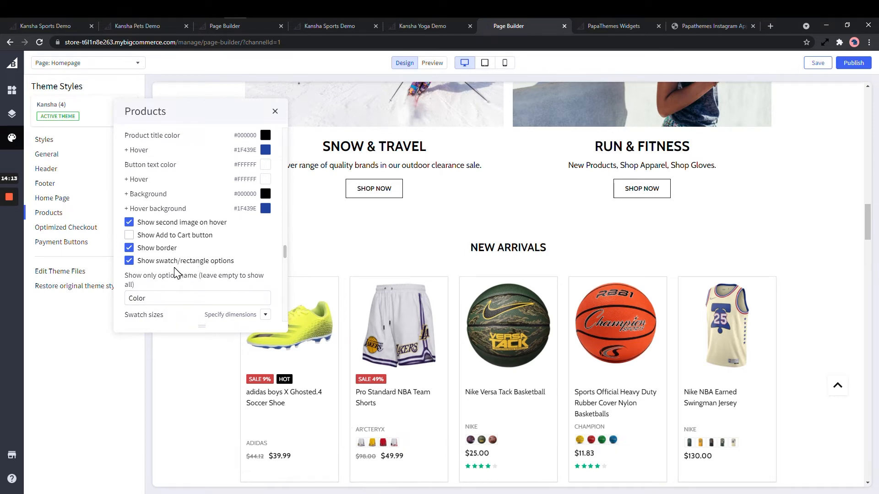
scroll(158, 243, "down", 1)
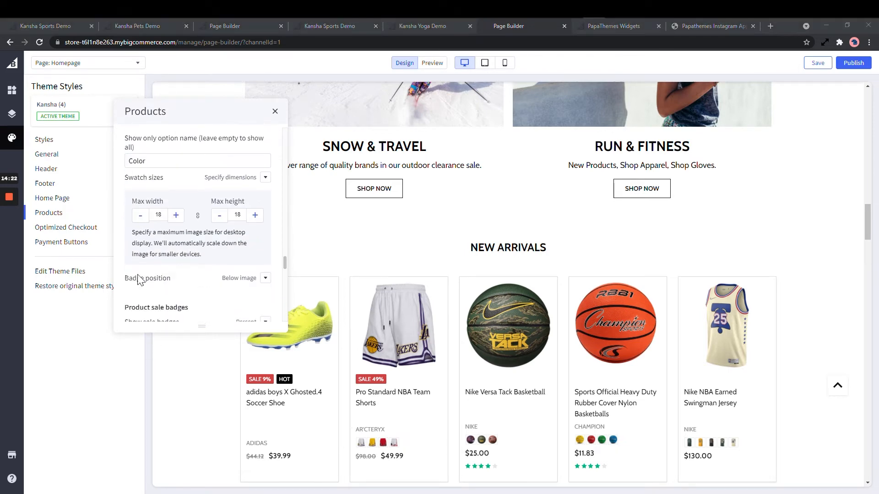
Check the available choices for badge position and sale badge display, along with the sale badge label and colors
left_click_drag(130, 278, 208, 281)
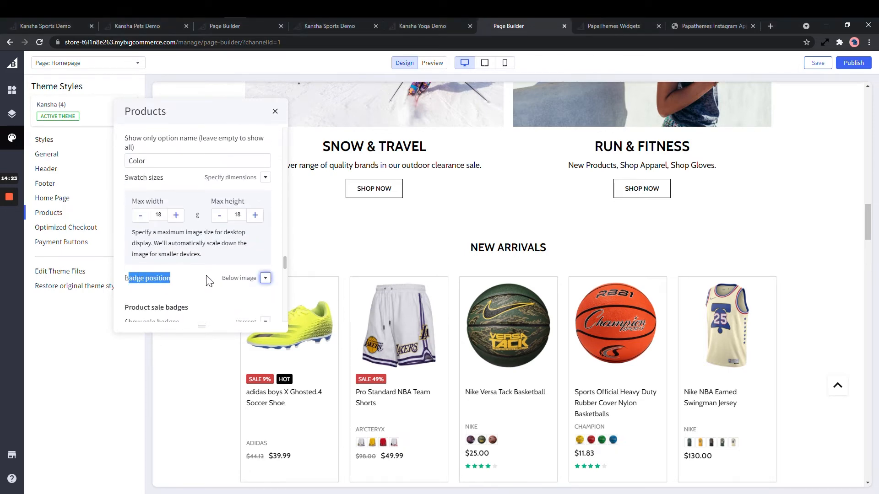
left_click(265, 278)
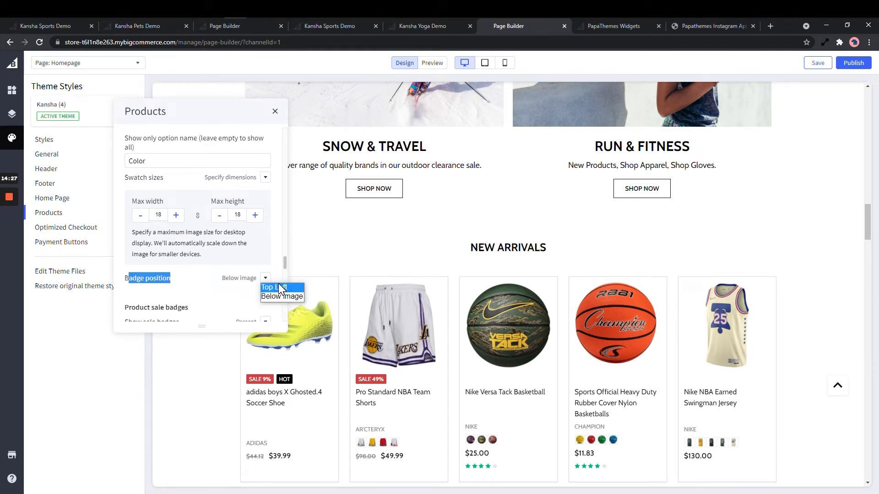
left_click(148, 287)
scroll(145, 280, "down", 3)
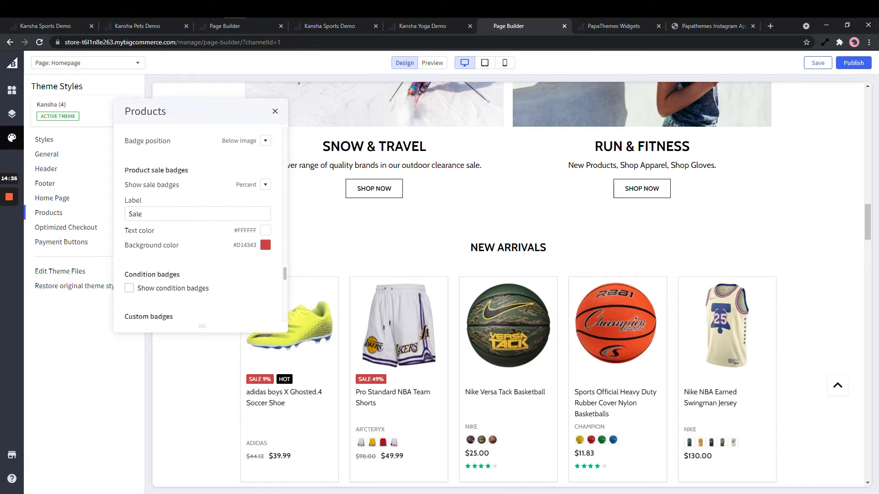
left_click(265, 187)
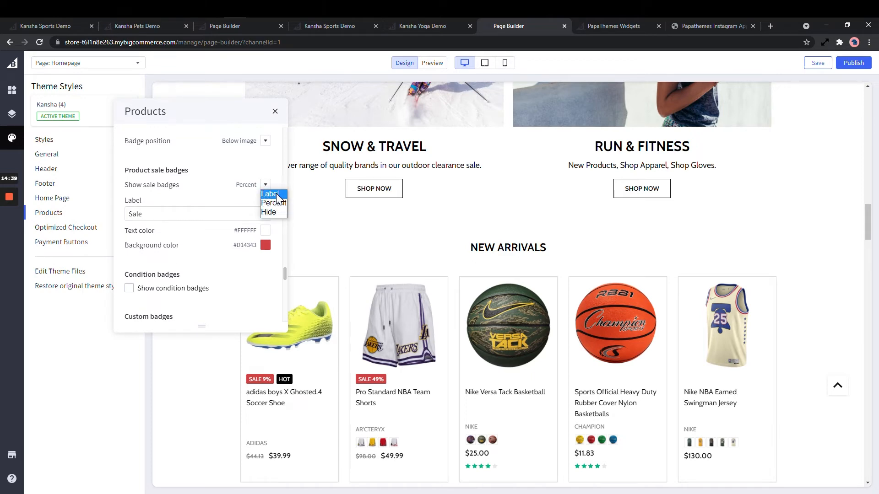
left_click_drag(173, 246, 139, 246)
scroll(138, 246, "down", 2)
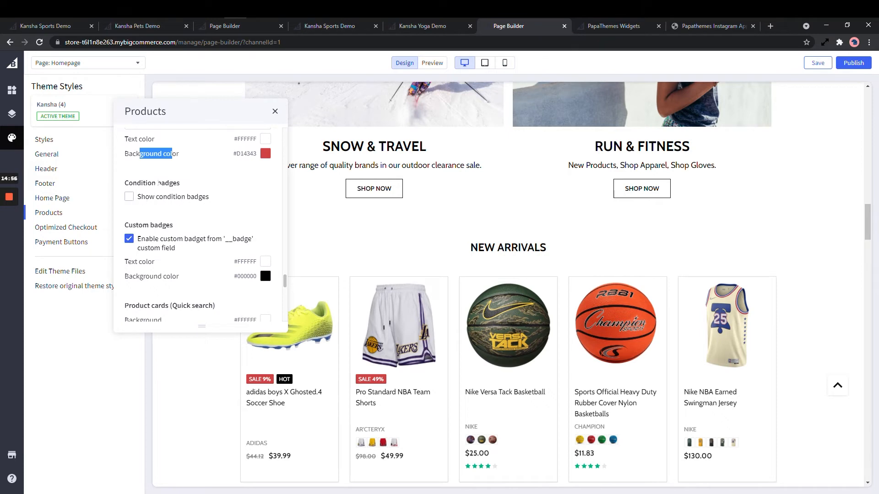
Examine the Condition badges, Custom badges and quick search product card settings
left_click_drag(133, 183, 177, 183)
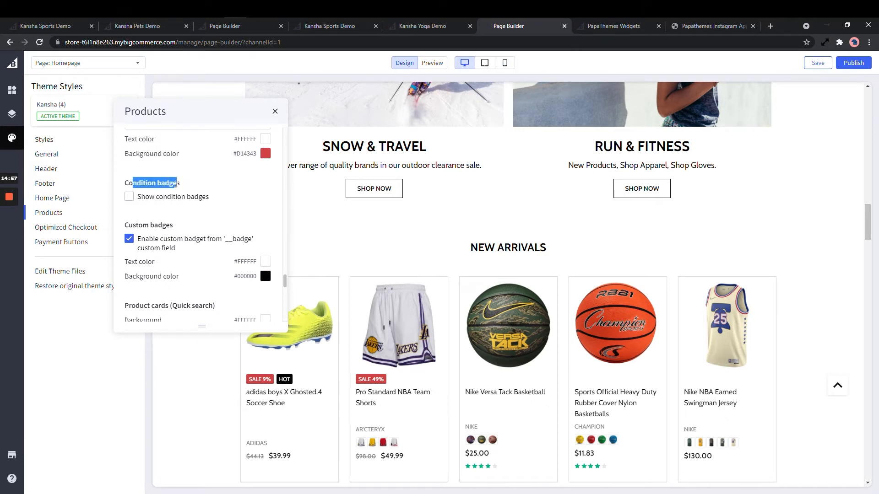
left_click(145, 184)
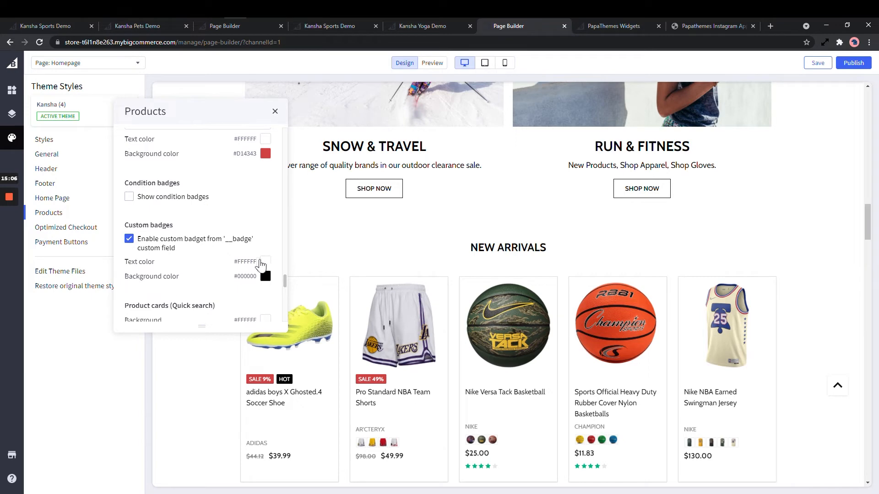
scroll(233, 263, "down", 1)
scroll(160, 174, "down", 2)
scroll(161, 197, "up", 2)
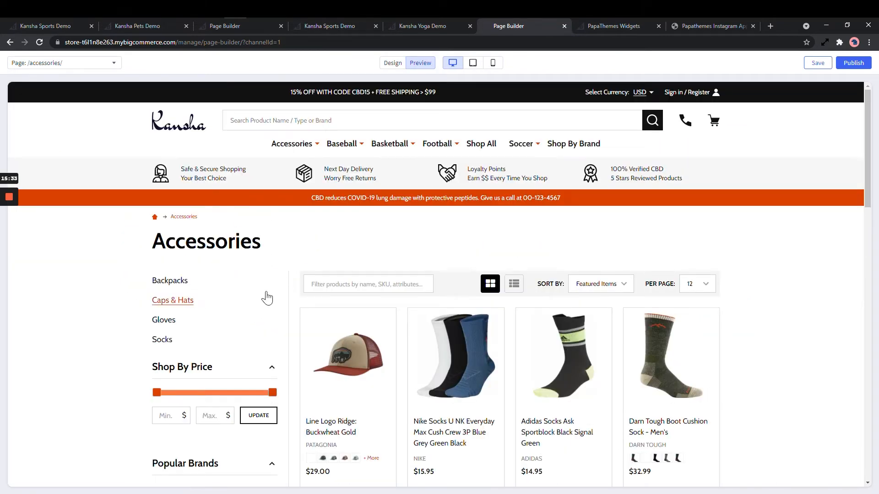
Look over the Accessories category preview, return to design mode and examine the category quick search options in the Products styles
scroll(262, 296, "down", 1)
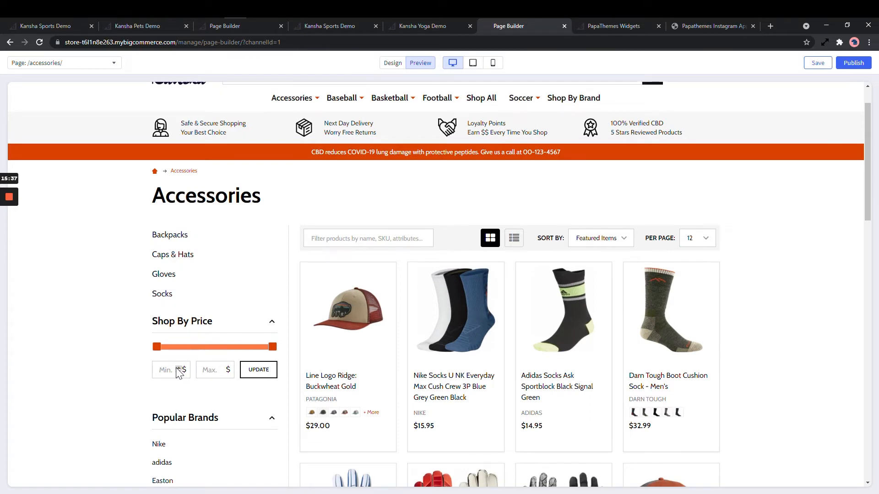
left_click(392, 64)
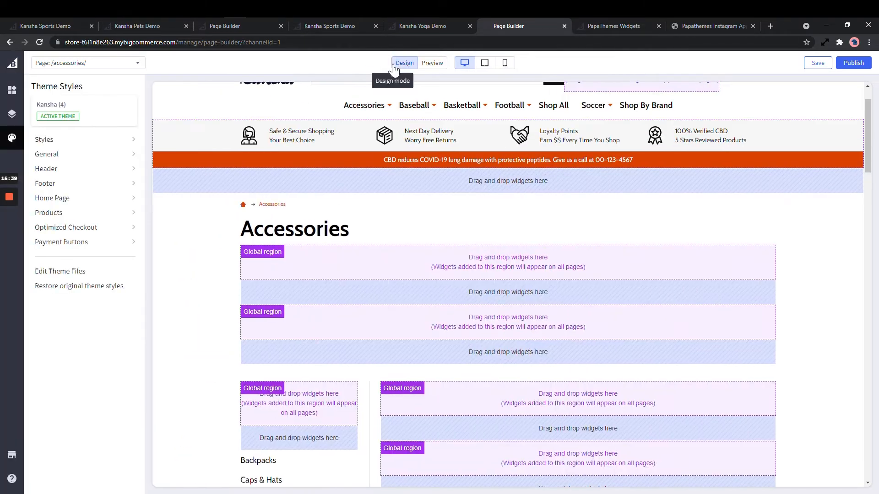
left_click(75, 216)
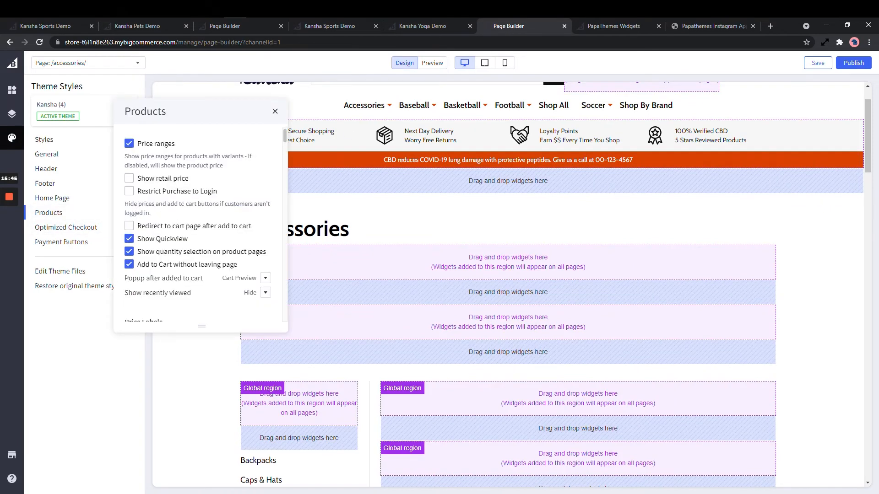
scroll(174, 238, "down", 5)
scroll(174, 238, "down", 15)
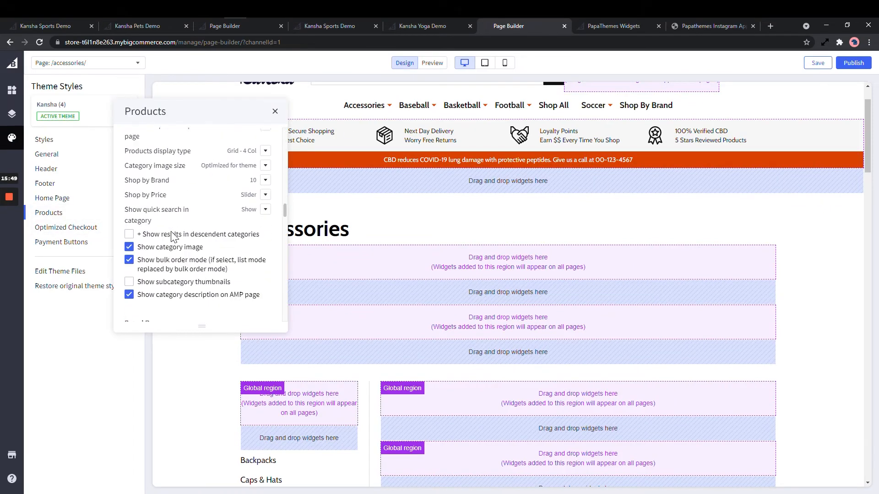
left_click_drag(132, 234, 185, 240)
left_click(264, 235)
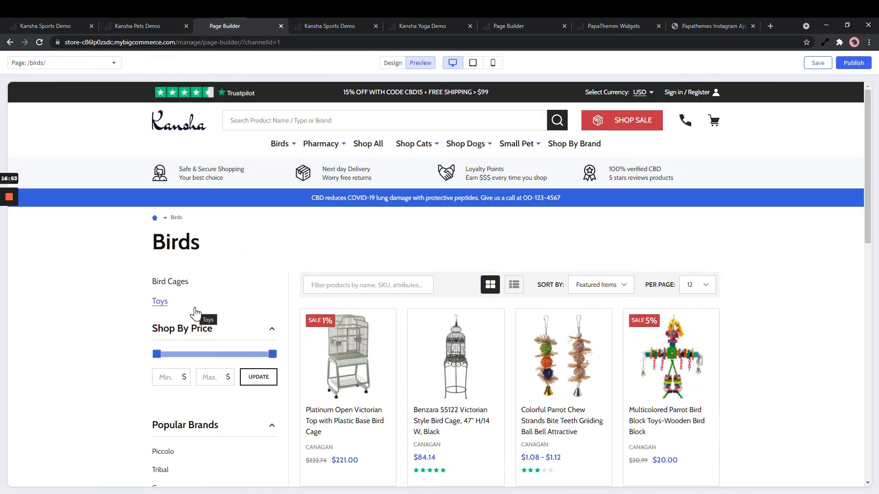
In the pet store's Birds category preview, filter the products by "open" and inspect the filtered listing
left_click(414, 283)
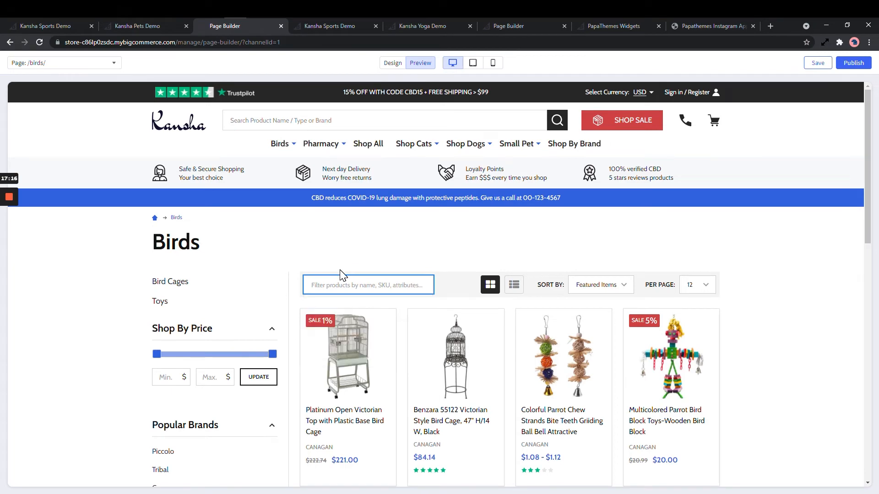
type("open")
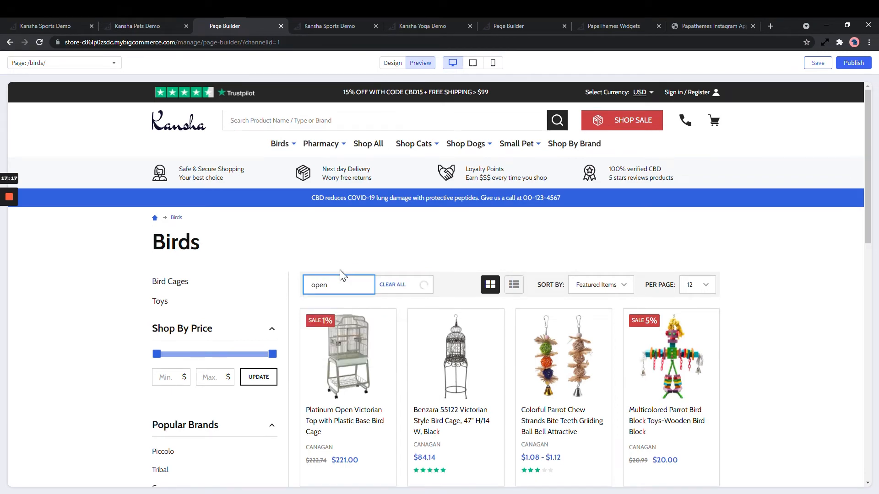
scroll(346, 334, "down", 2)
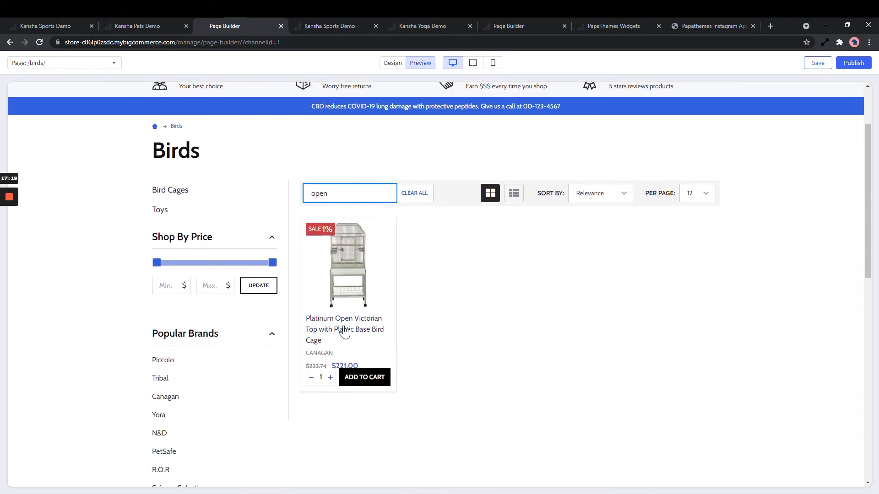
Clear the Birds product filter and filter the products by "55"
key("BackSpace")
key("BackSpace")
key("BackSpace")
key("BackSpace")
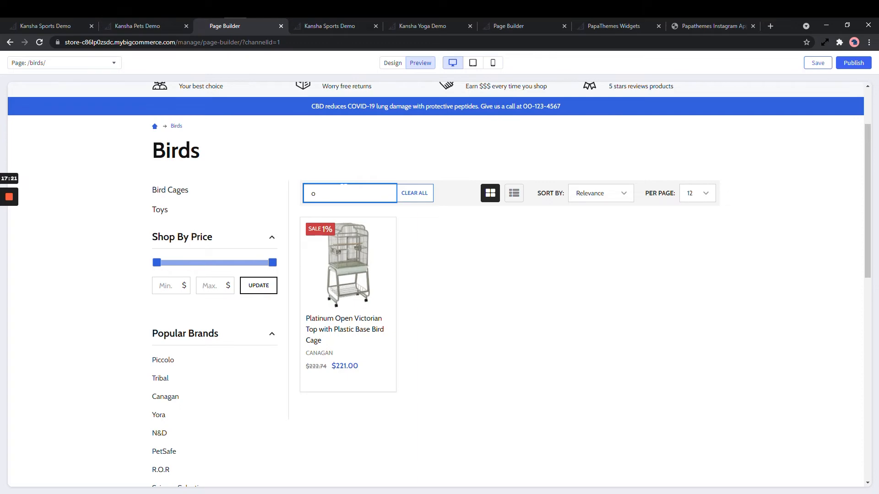
mouse_move(374, 285)
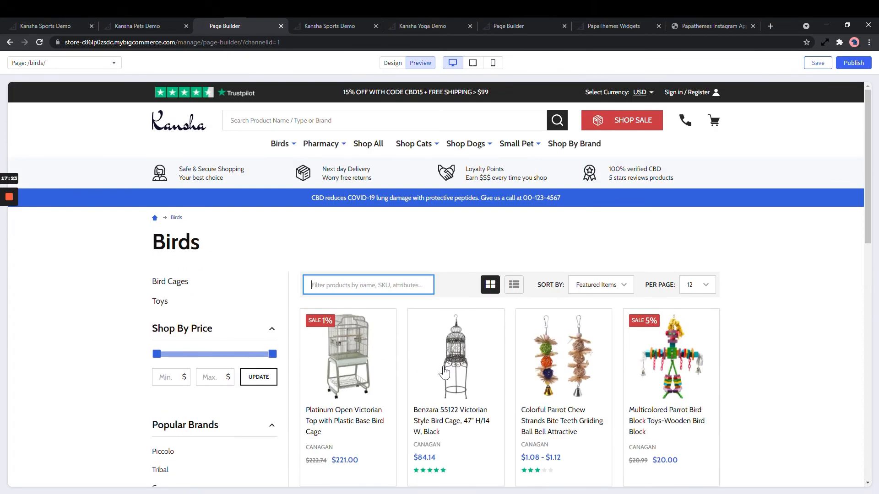
type("55")
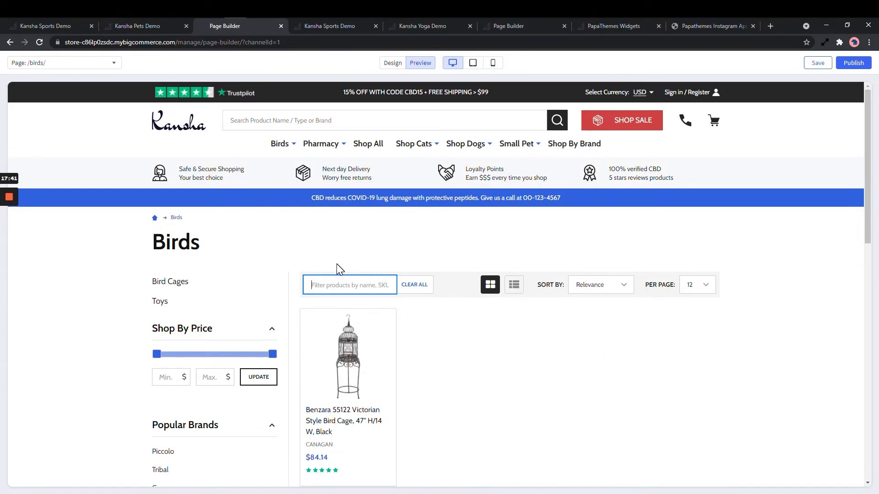
In design mode, check the category quick search display choices in the Products styles, and return the Birds page to preview
left_click(393, 63)
left_click(85, 213)
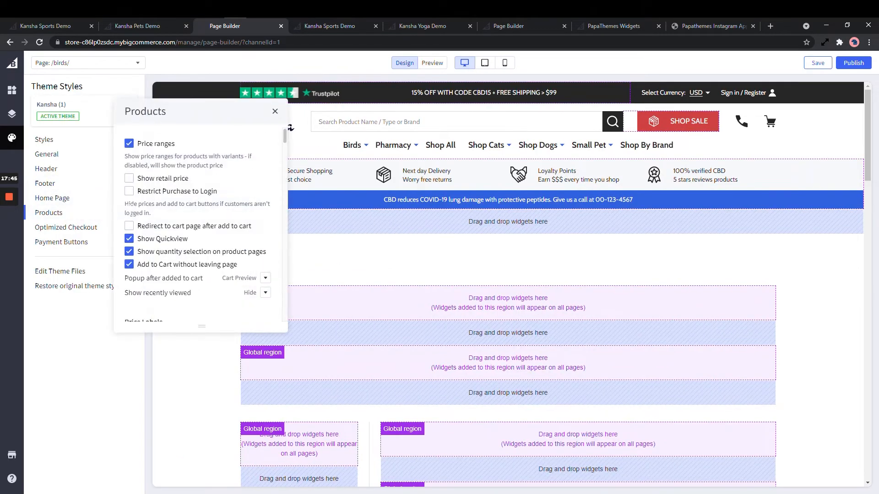
scroll(169, 221, "down", 20)
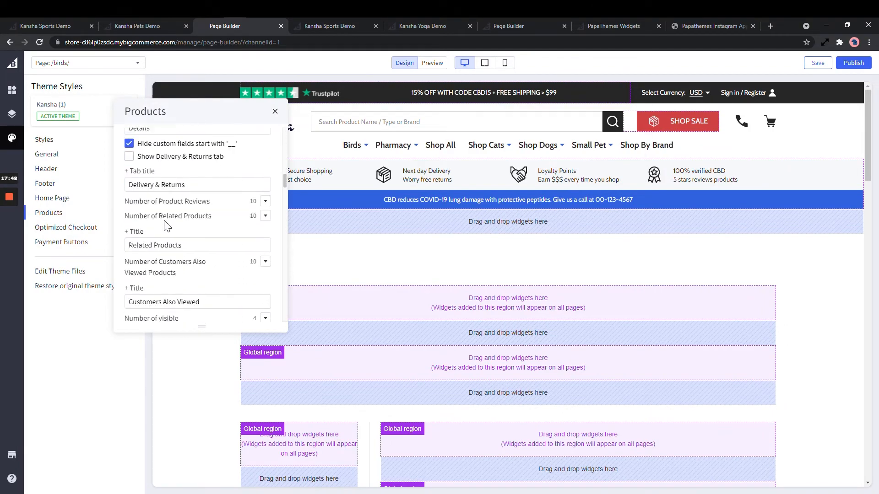
scroll(165, 225, "down", 4)
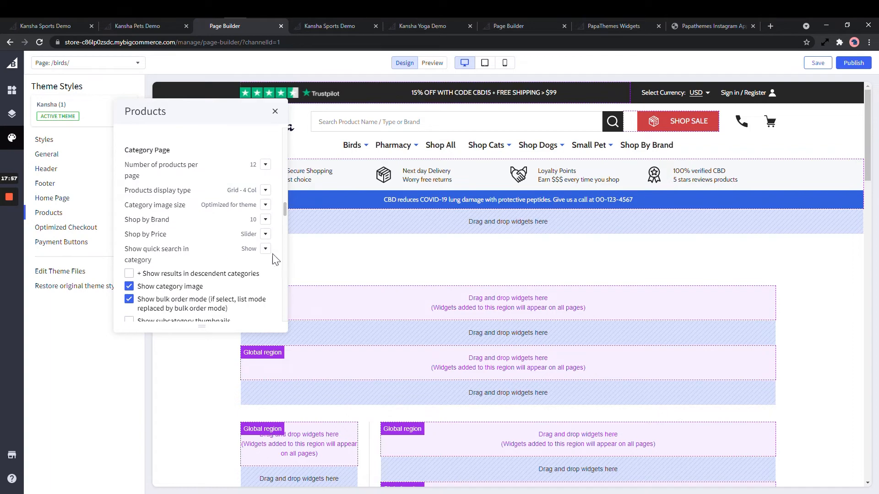
left_click(266, 249)
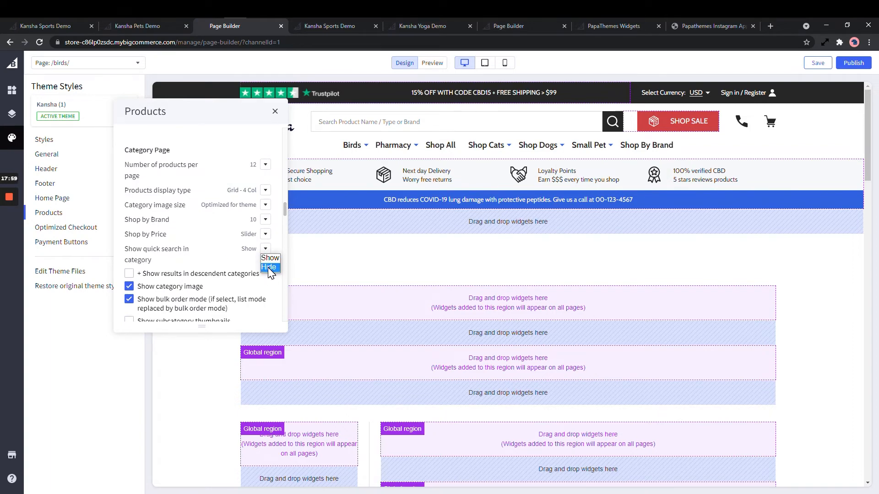
left_click(149, 255)
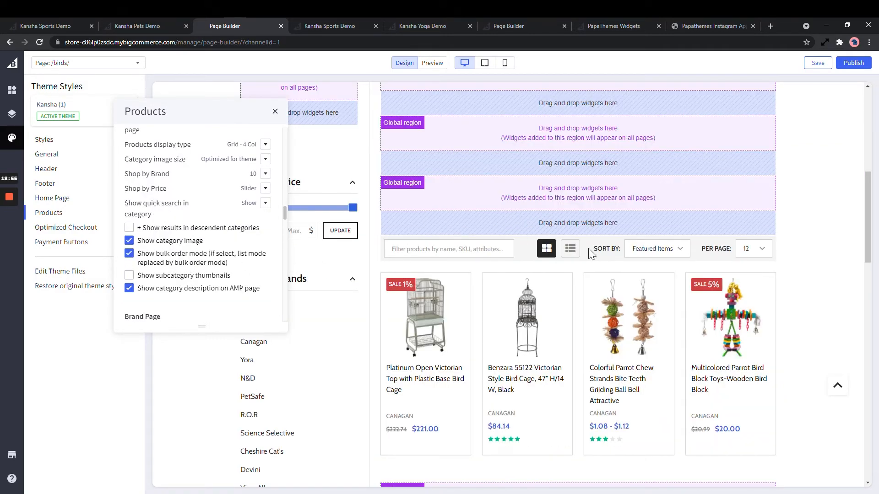
left_click(432, 63)
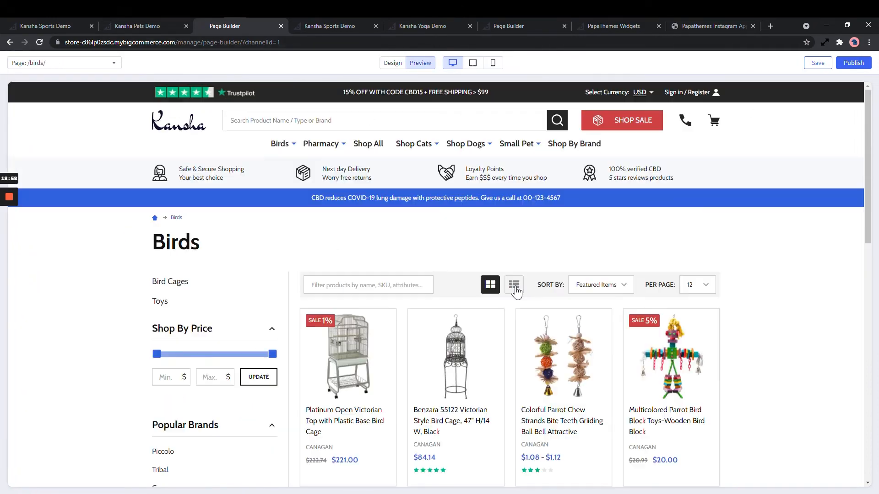
Using the Birds list view, add one each of the Platinum cage, Benzara cage and Multicolored Parrot toy to the cart together and continue shopping
left_click(514, 284)
scroll(504, 284, "down", 4)
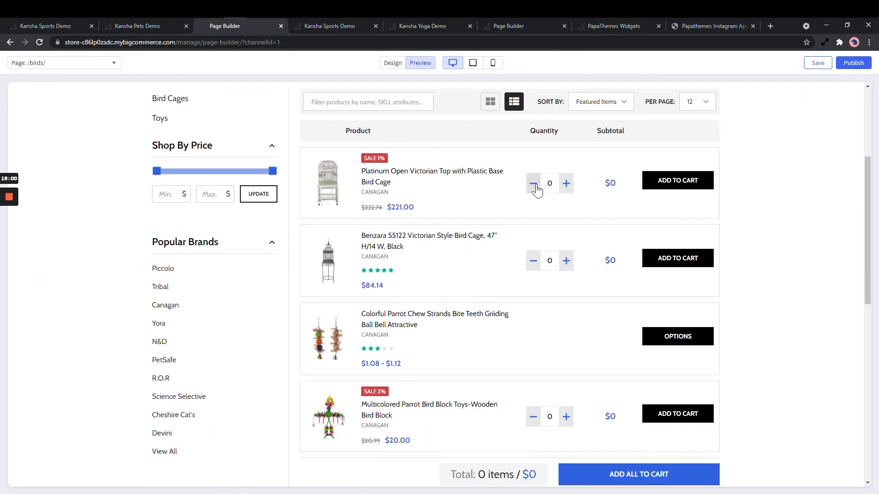
left_click(567, 183)
left_click(566, 260)
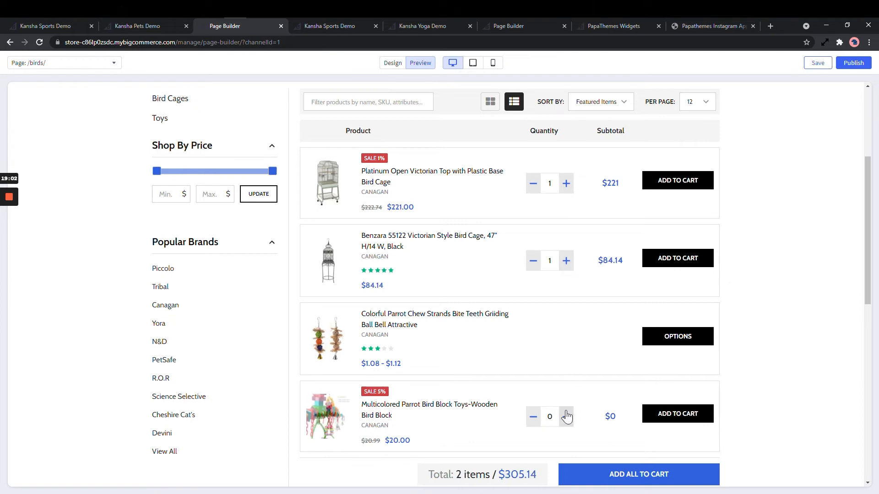
left_click(566, 416)
scroll(600, 476, "down", 1)
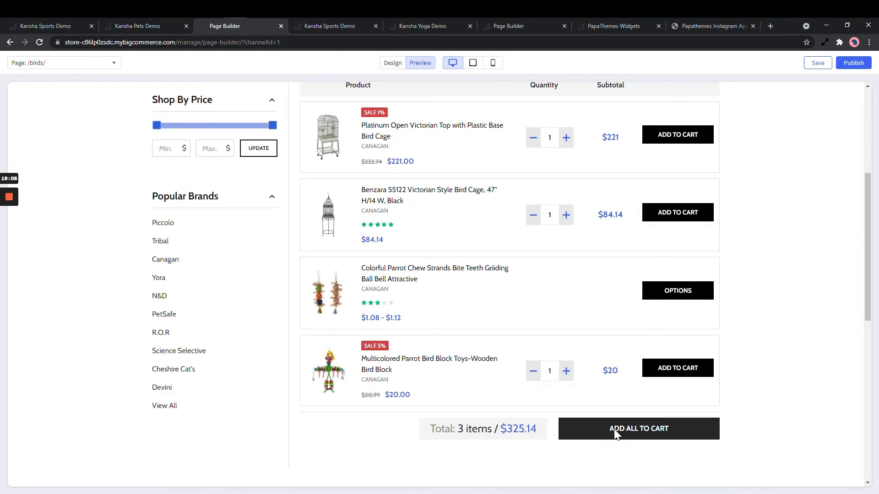
left_click(616, 431)
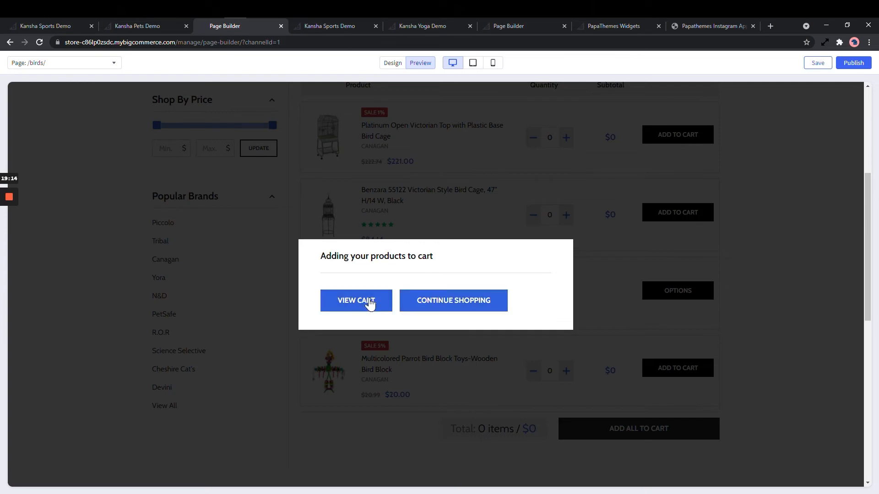
left_click(466, 303)
In design mode, set the category page's products display type to Grid - 3 Col and move the Products settings clear of the sidebar preview
left_click(393, 64)
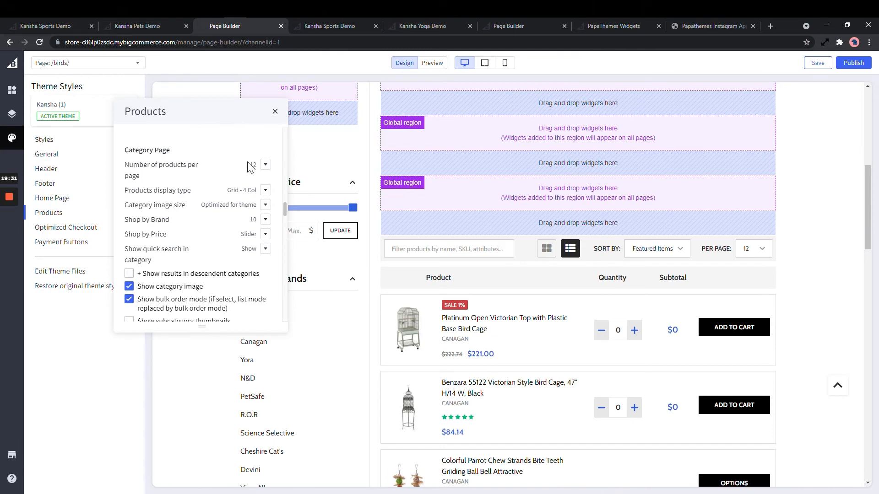
left_click(266, 165)
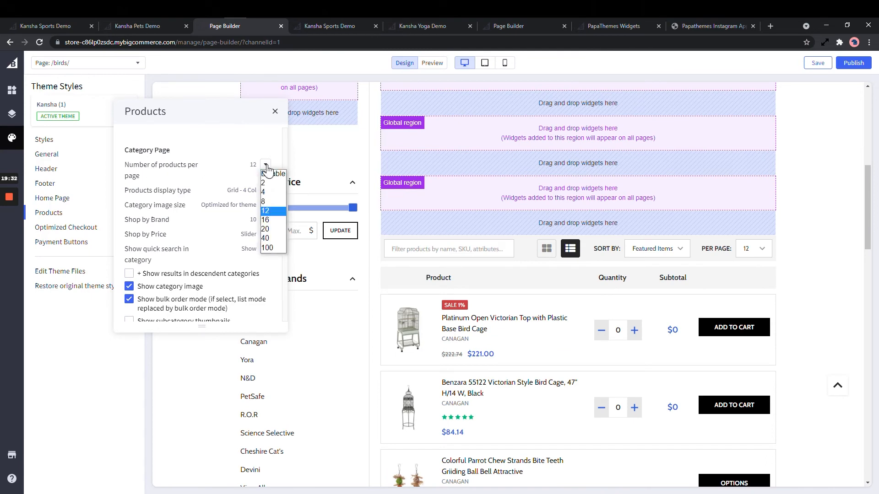
left_click(155, 193)
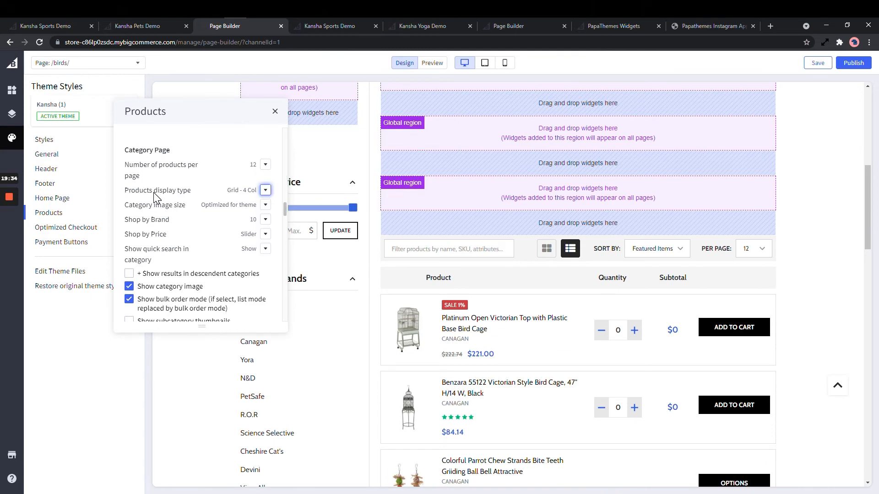
left_click(265, 190)
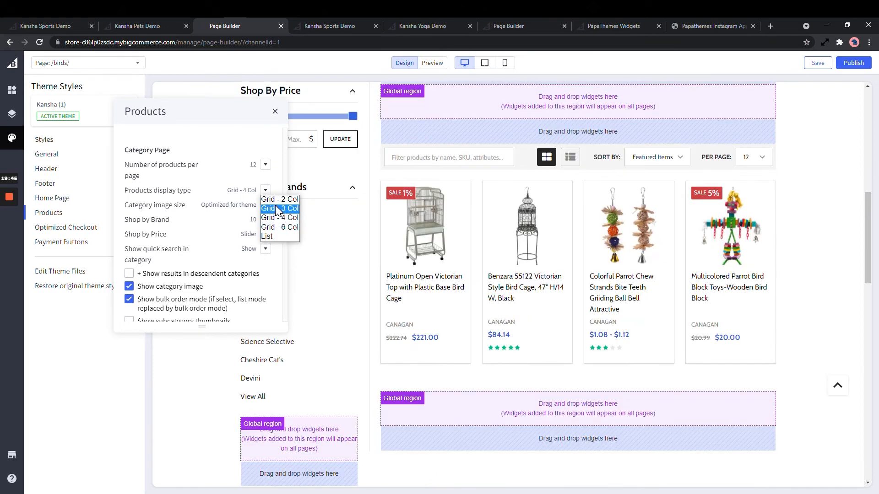
left_click(279, 208)
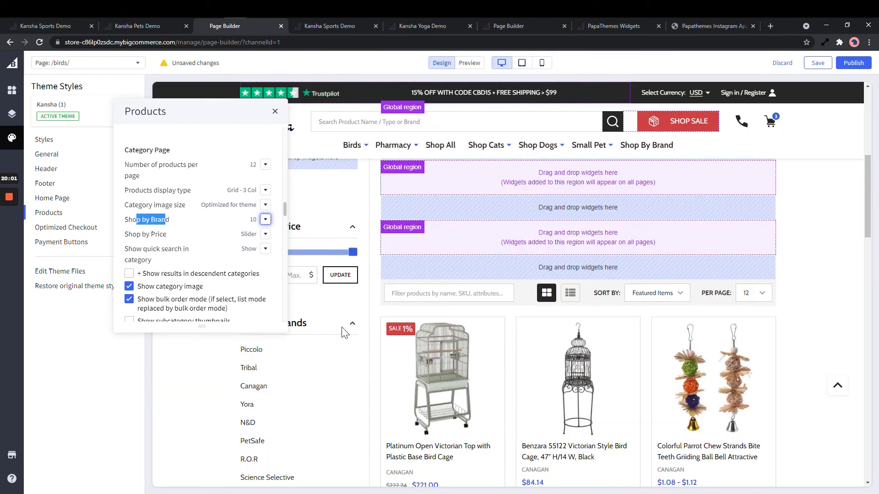
scroll(330, 357, "down", 2)
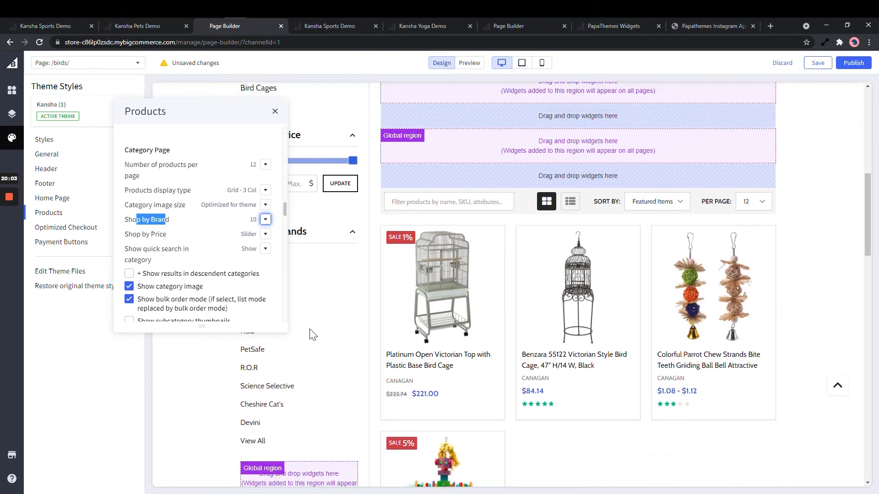
left_click_drag(170, 114, 111, 96)
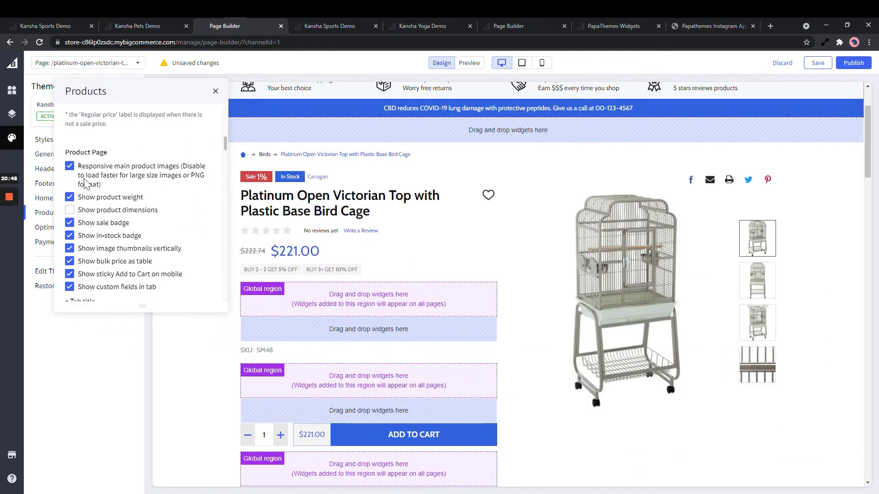
Set Frequently Bought Together to load Related products and choose Under Add to cart button as its position
scroll(84, 179, "down", 10)
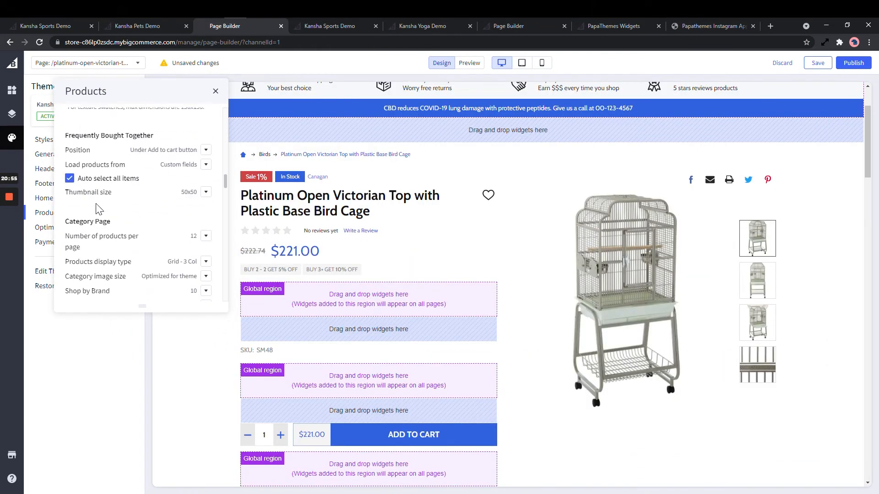
scroll(84, 180, "up", 1)
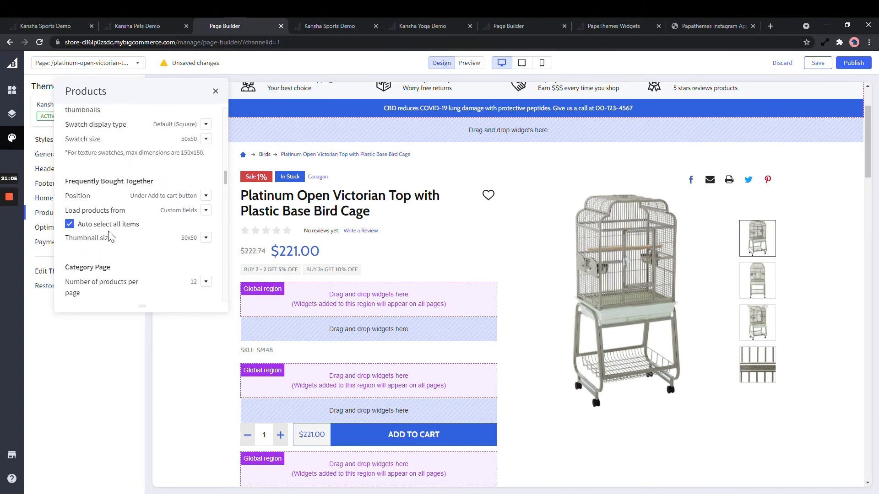
scroll(428, 249, "down", 2)
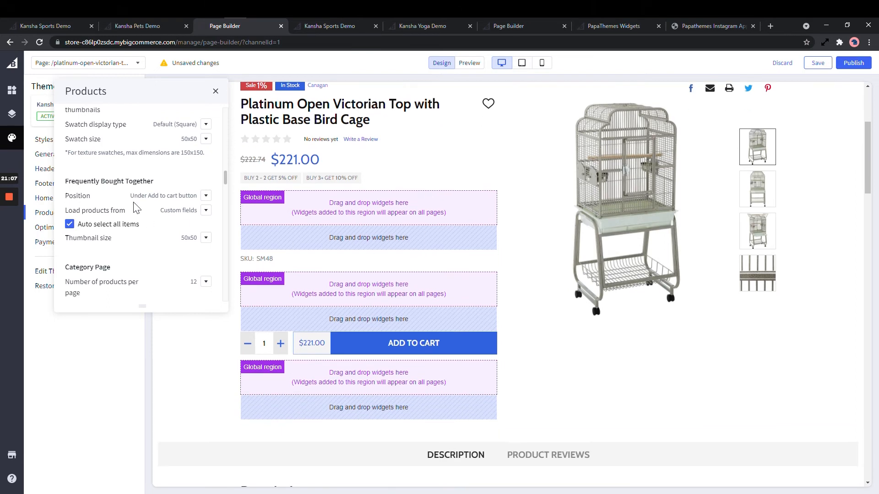
left_click(206, 210)
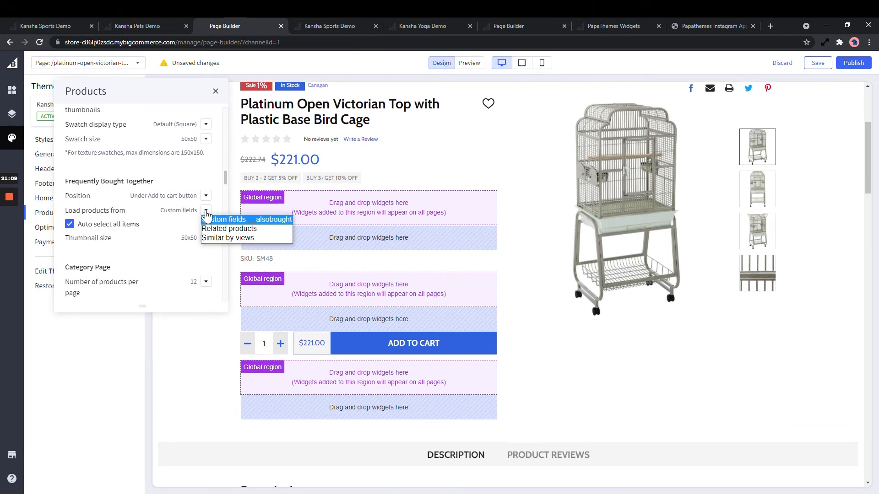
left_click(236, 229)
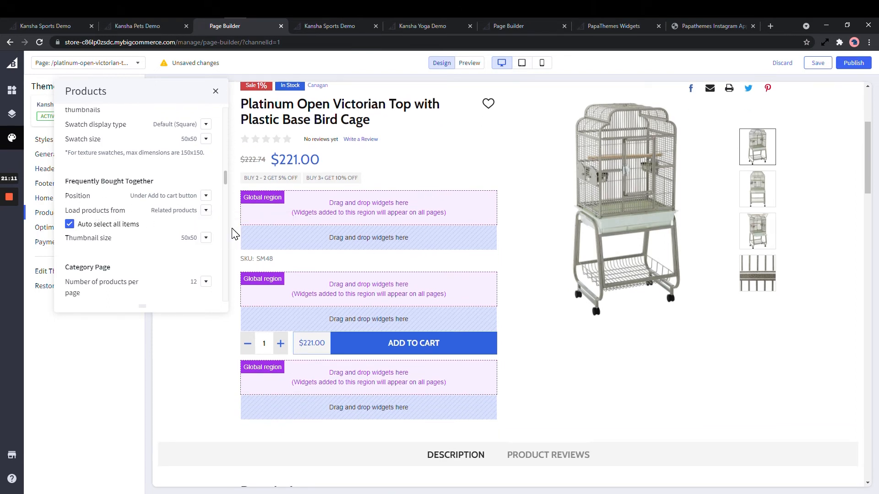
left_click(206, 212)
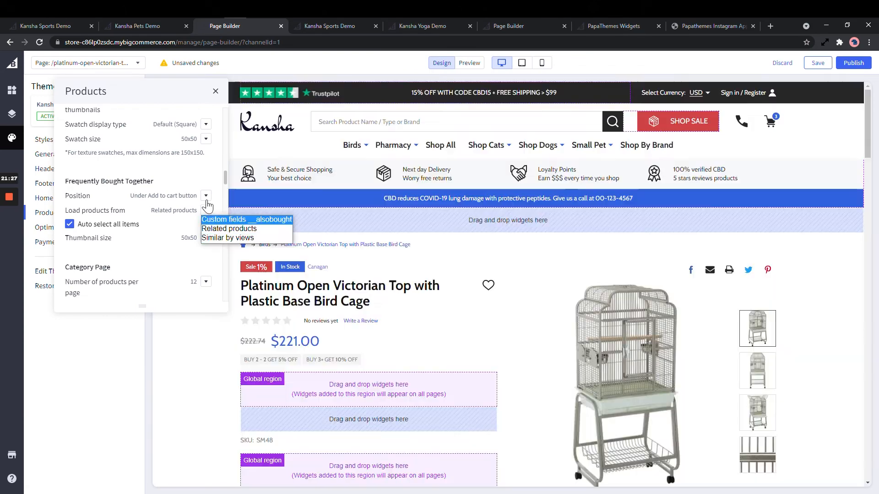
left_click(206, 195)
left_click(242, 204)
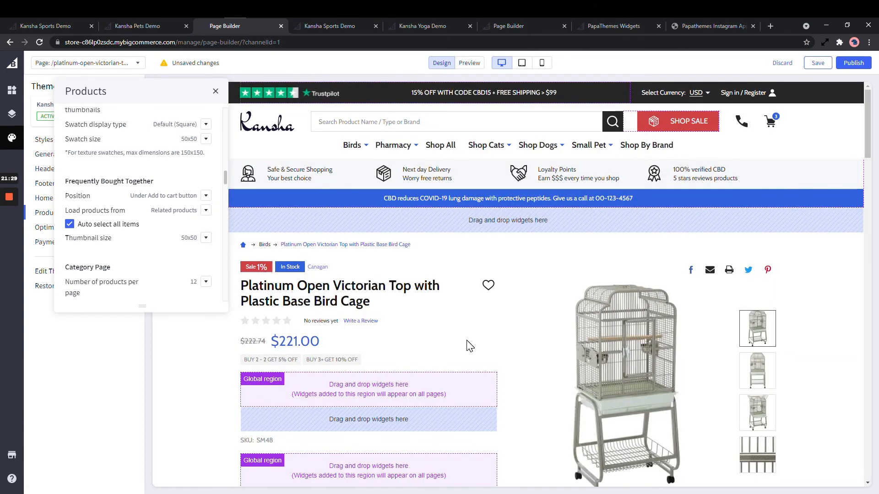
Preview the product page and leave only the Platinum cage and Indoor Rabbit Hutch selected under Frequently Bought Together
scroll(466, 339, "down", 8)
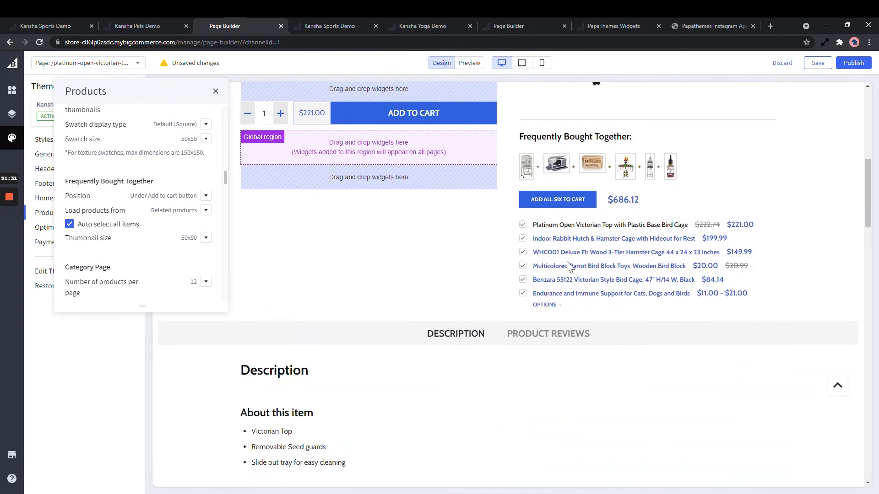
left_click(469, 63)
left_click(478, 377)
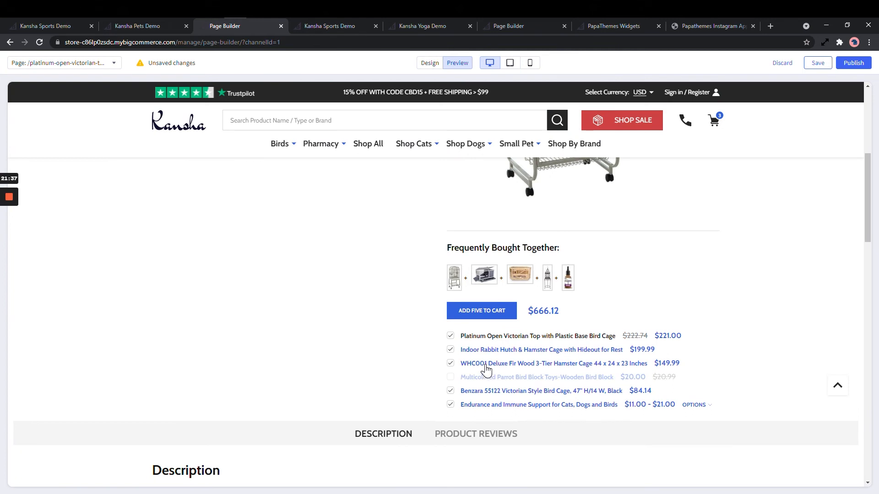
left_click(485, 364)
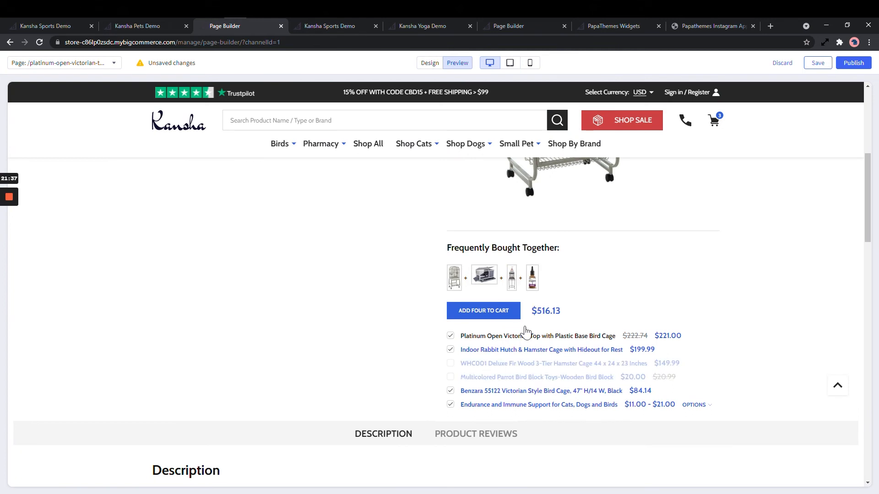
left_click(496, 392)
left_click(497, 351)
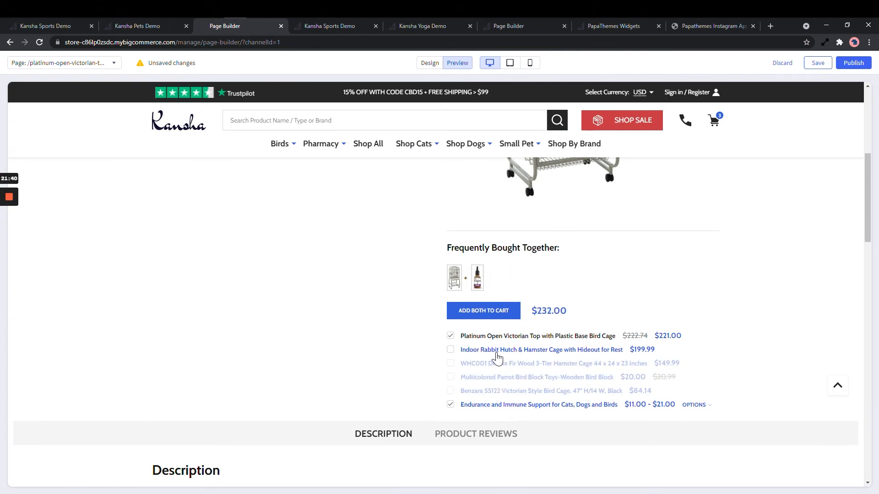
left_click(488, 406)
left_click(490, 350)
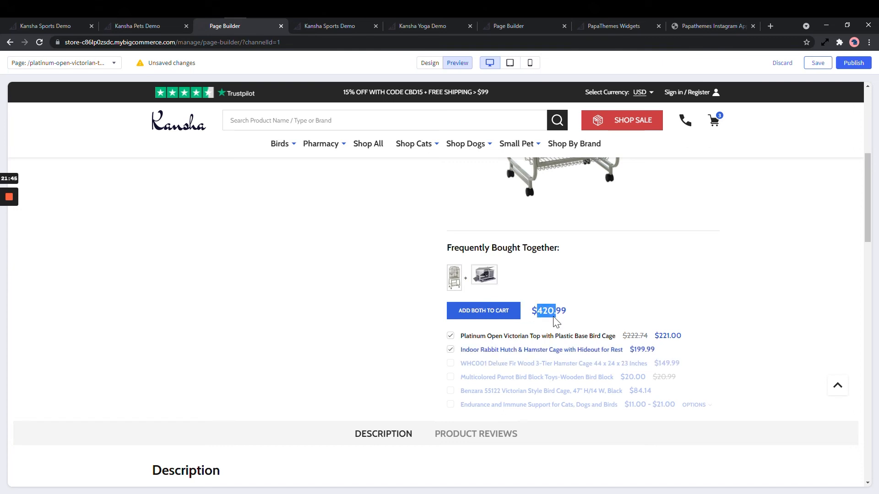
Reselect the WHC001 Hamster Cage, add the three bundled products to the cart and close the cart confirmation
left_click(500, 364)
scroll(477, 245, "down", 2)
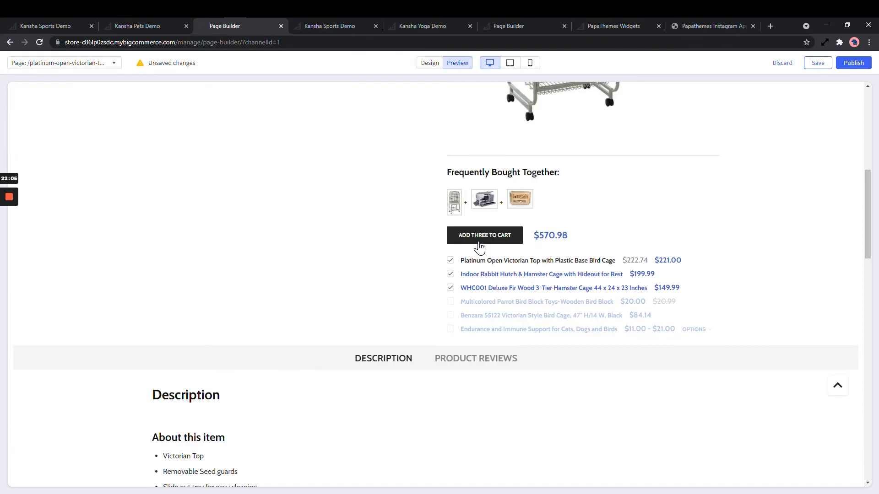
left_click(479, 243)
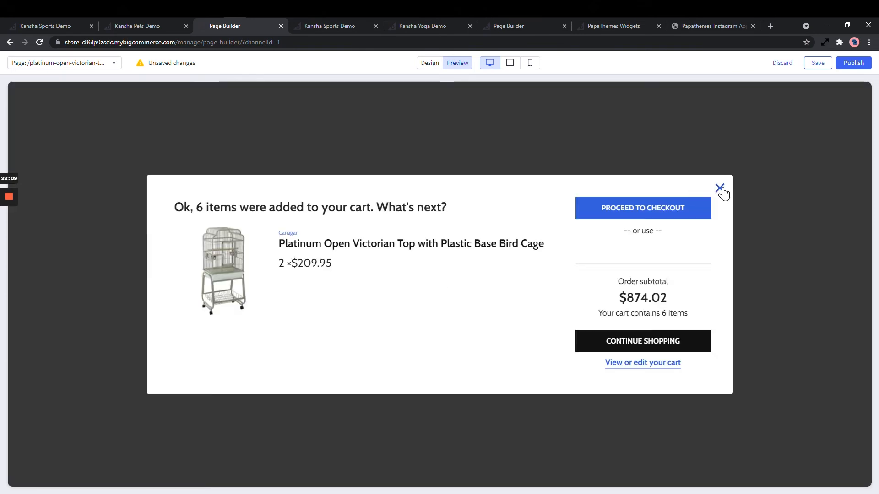
left_click(720, 189)
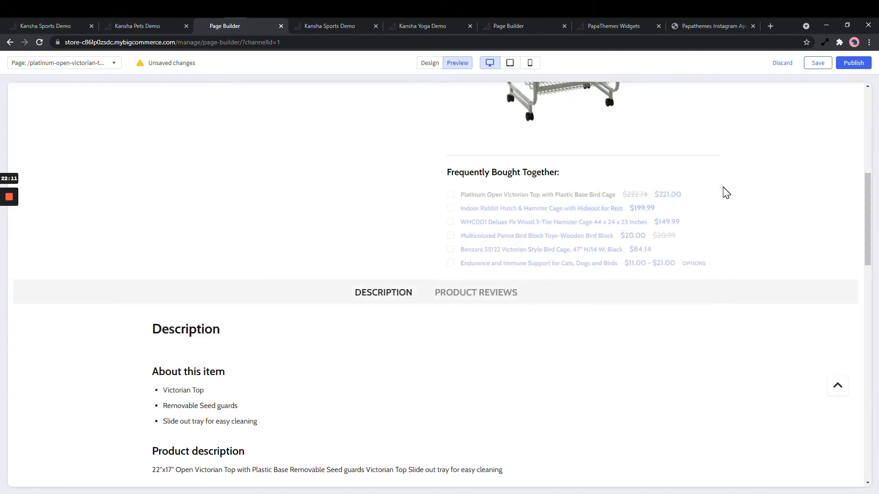
Search the store for "shop" and compare the product and category results
scroll(609, 220, "up", 5)
scroll(500, 234, "up", 1)
left_click(325, 292)
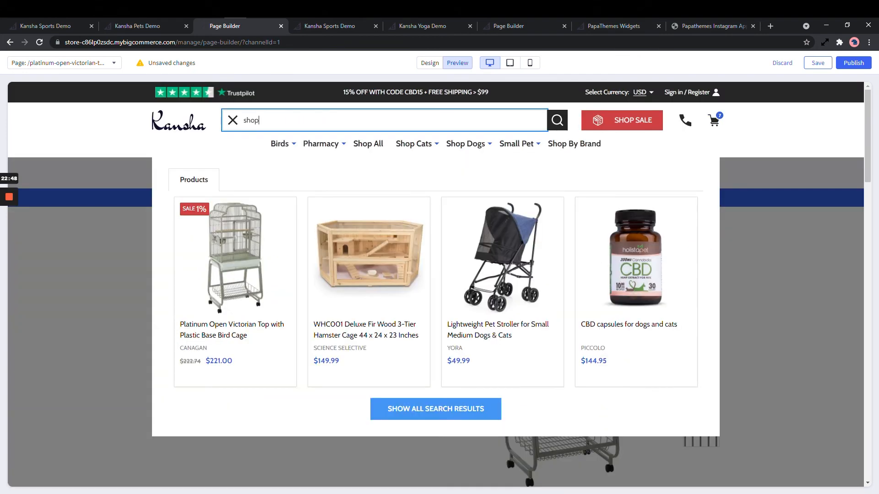
left_click(198, 184)
left_click(244, 186)
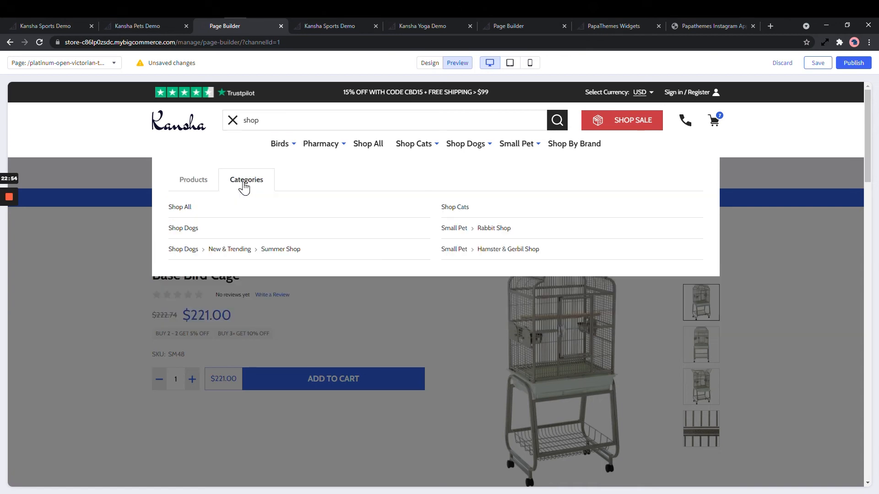
left_click(192, 186)
left_click(235, 187)
left_click(194, 181)
Examine the Platinum bird cage product page in mobile preview, from the header through the bundled products and description
left_click(530, 63)
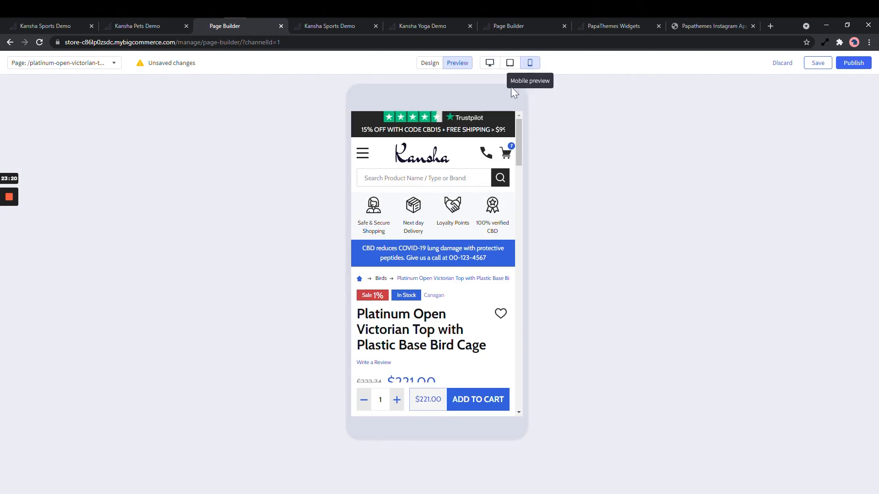
scroll(401, 237, "down", 1)
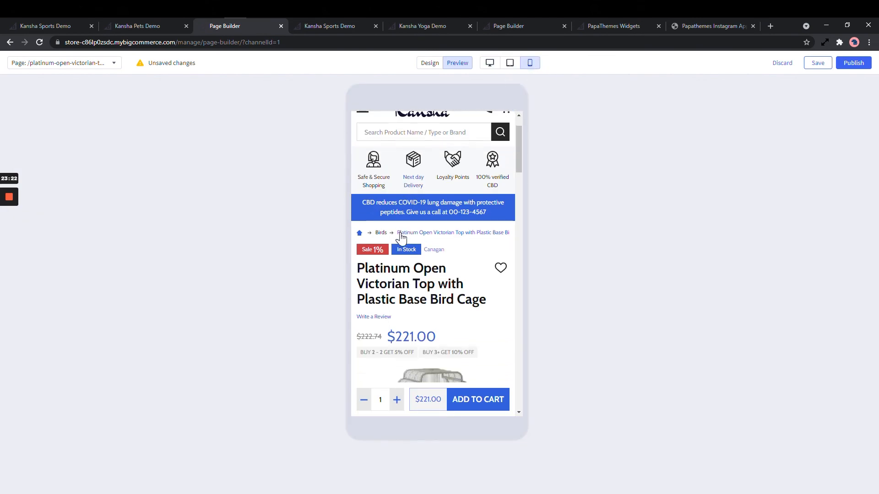
scroll(401, 237, "up", 1)
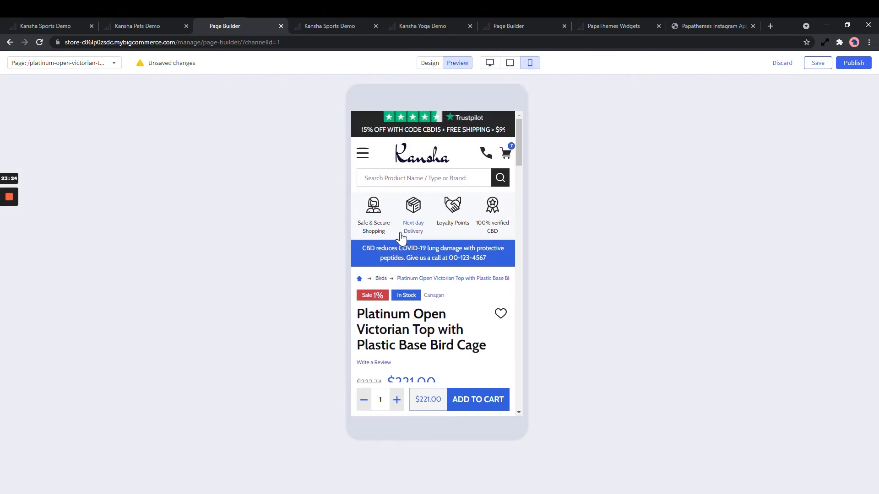
scroll(405, 235, "down", 2)
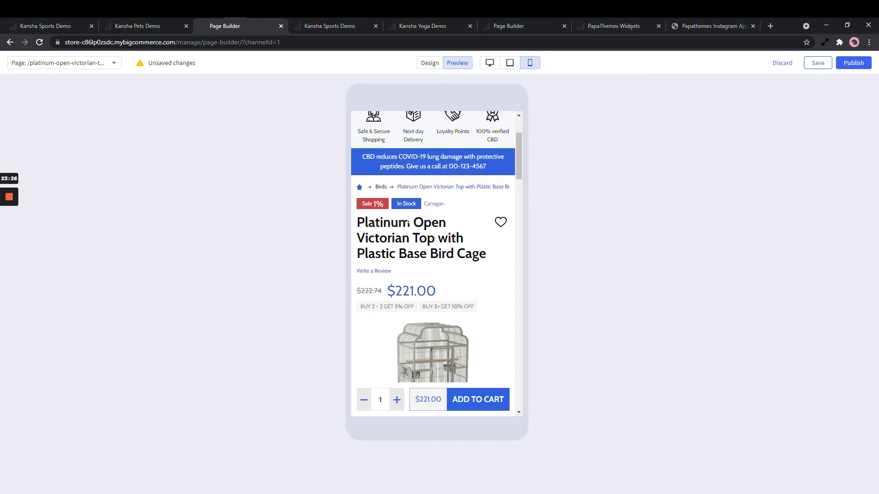
scroll(409, 214, "down", 1)
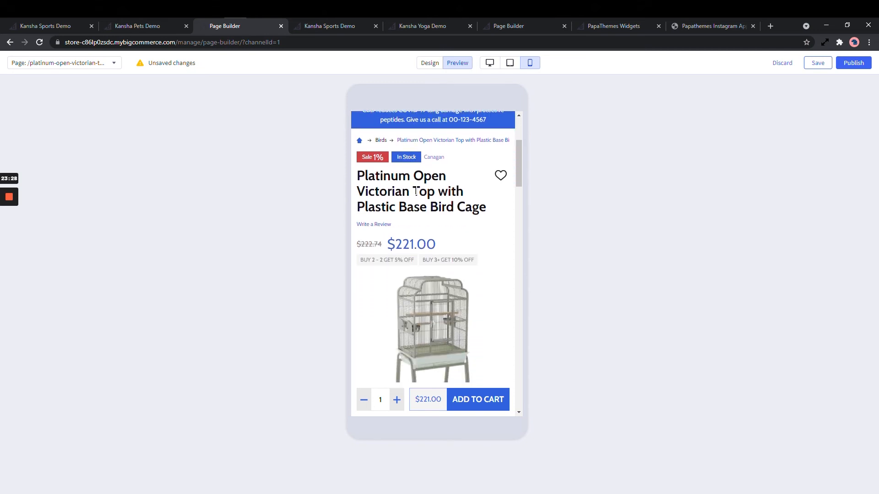
scroll(410, 208, "down", 6)
scroll(415, 195, "down", 2)
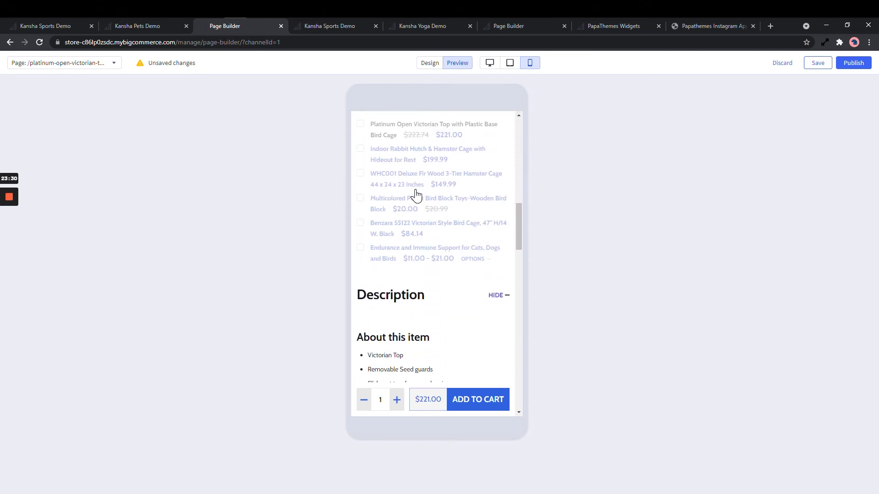
scroll(415, 195, "down", 5)
scroll(416, 195, "up", 4)
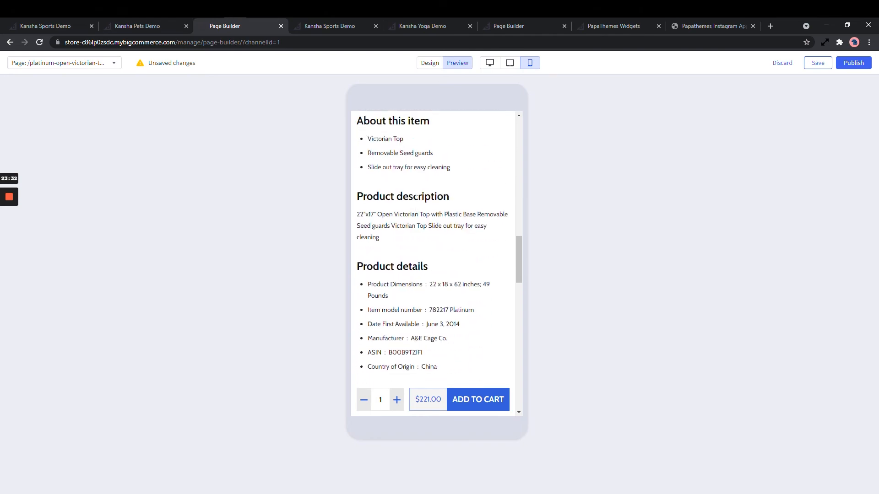
Examine the lower part of the bird cage product page in mobile preview, down to the newsletter signup and contact details
scroll(415, 195, "down", 18)
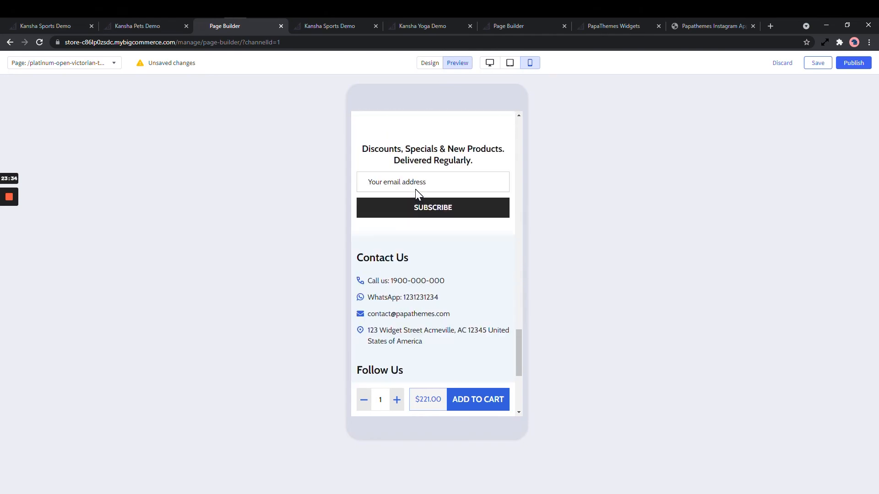
scroll(416, 192, "up", 15)
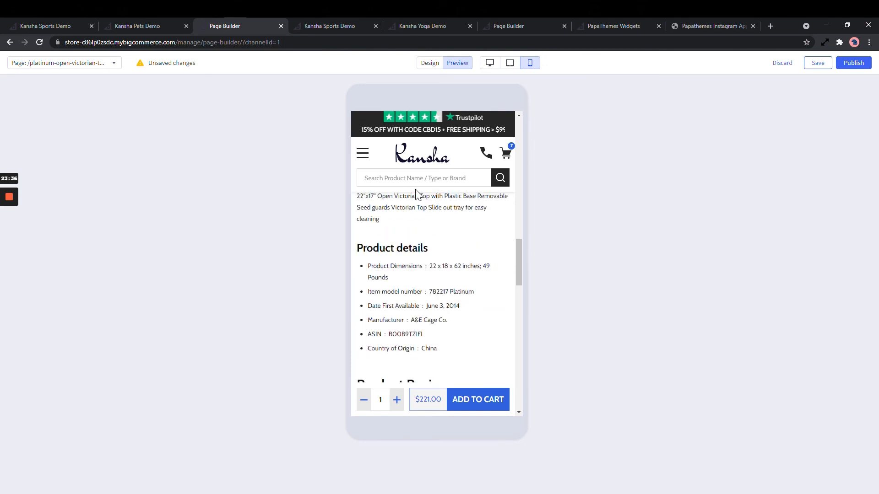
scroll(417, 191, "up", 8)
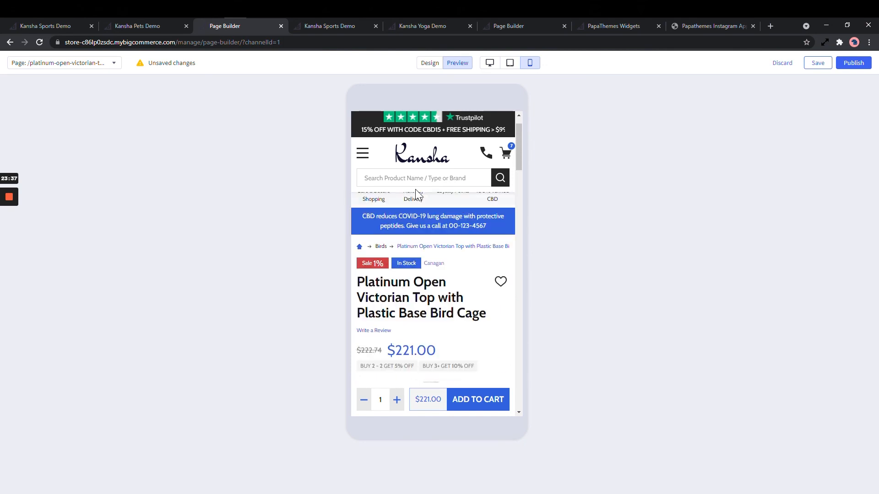
Browse the Birds and Shop Dogs submenus in the mobile navigation, expand the Food subcategories, and close the menu
left_click(363, 156)
left_click(498, 214)
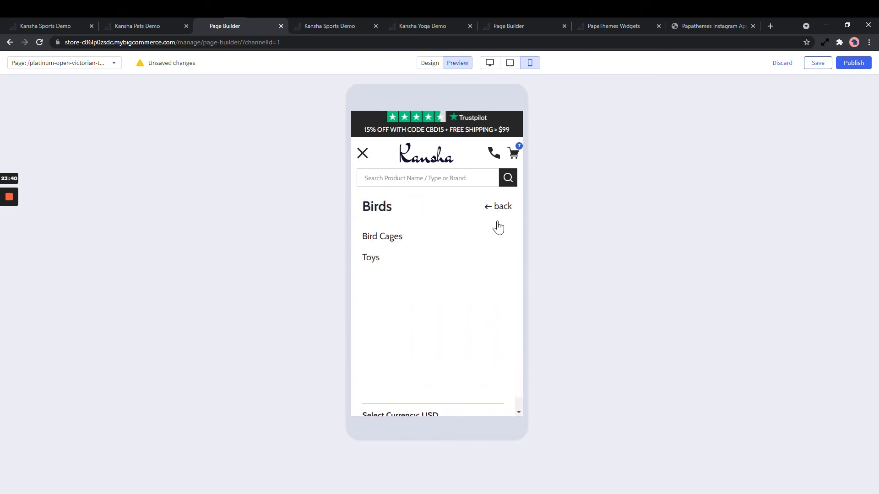
left_click(496, 214)
left_click(492, 299)
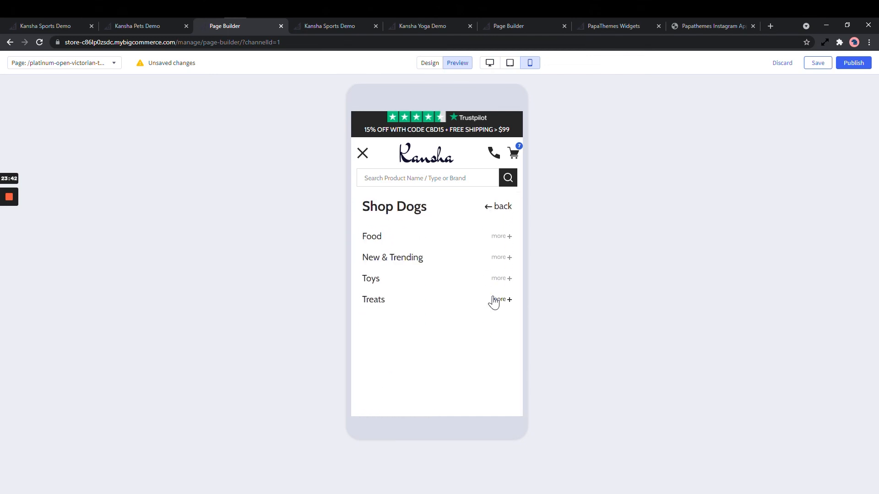
left_click(502, 238)
left_click(502, 209)
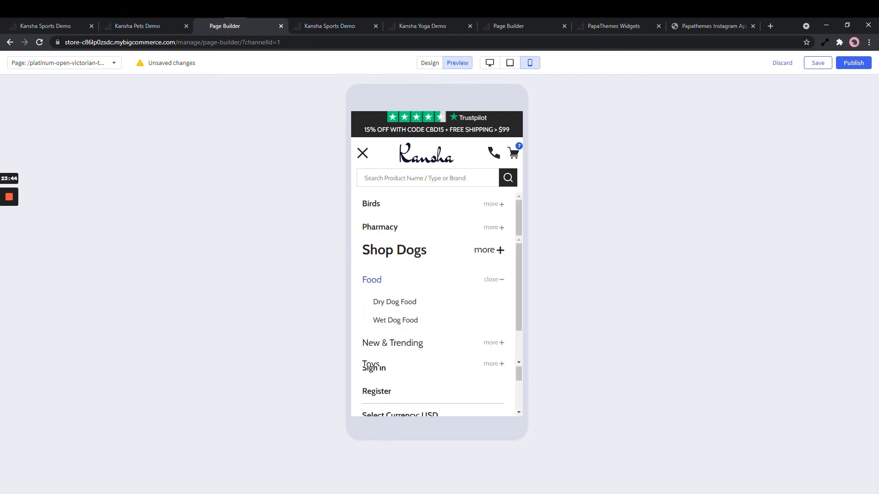
left_click(362, 154)
Recheck the mobile product page down to Frequently Bought Together and go to the store homepage
scroll(385, 291, "down", 5)
scroll(385, 291, "down", 5)
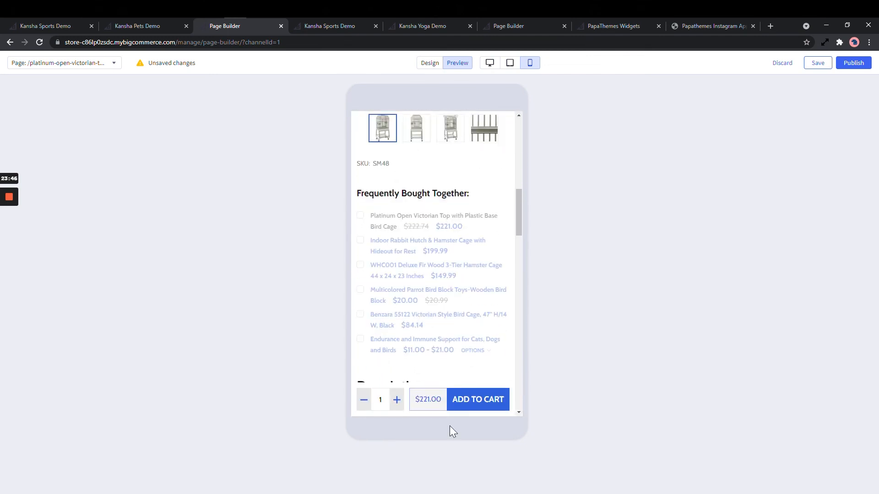
scroll(469, 352, "up", 10)
left_click(431, 162)
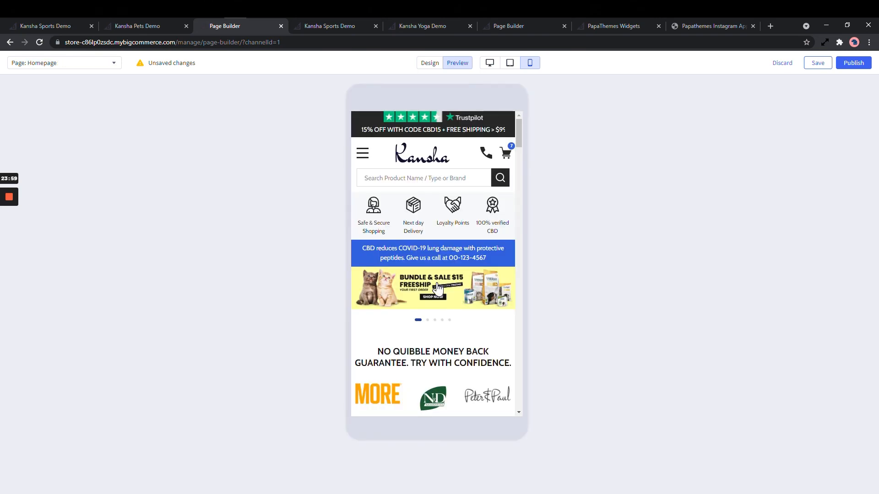
Examine the homepage in mobile preview, including the product carousels, pet category images, FAQs and newsletter signup
scroll(435, 275, "down", 15)
scroll(473, 247, "right", 5)
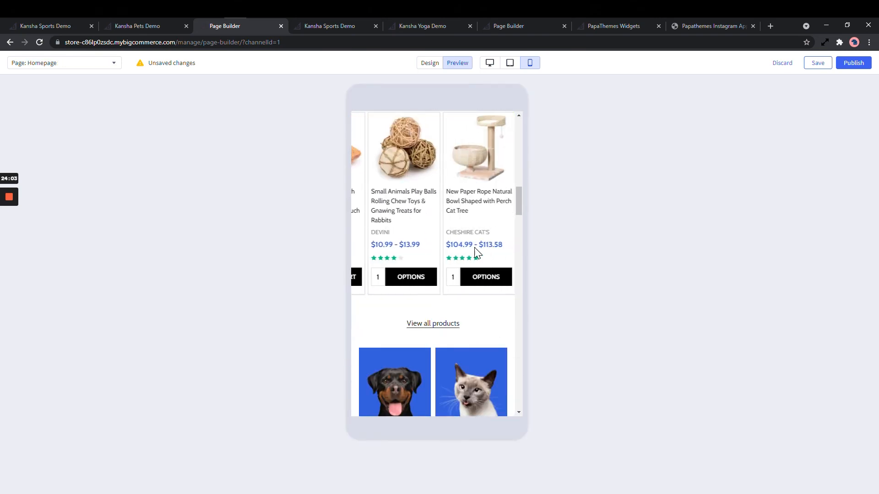
scroll(473, 239, "down", 10)
scroll(454, 293, "down", 15)
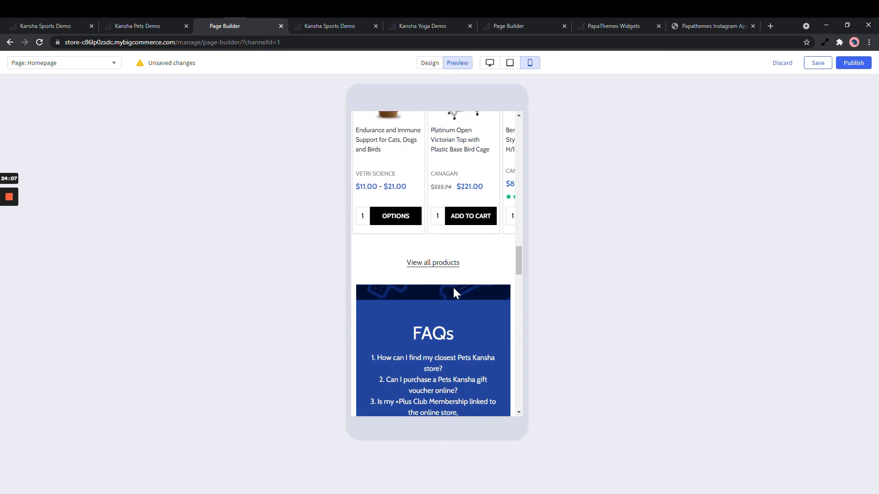
scroll(453, 287, "down", 15)
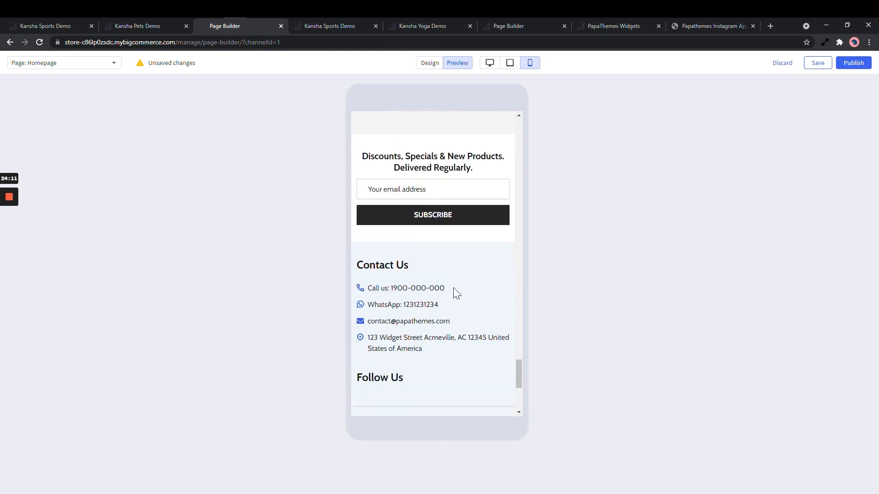
Expand the Navigate and Categories sections in the mobile footer and return to Design mode
left_click(392, 210)
left_click(366, 303)
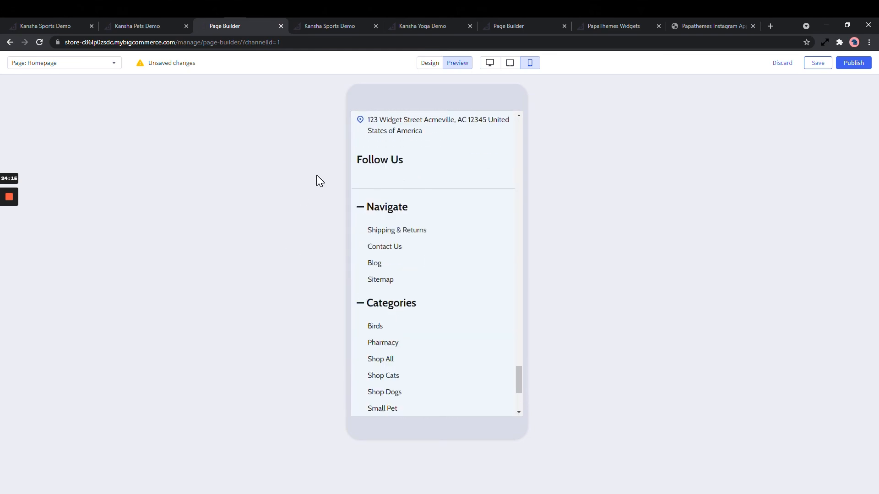
left_click(429, 62)
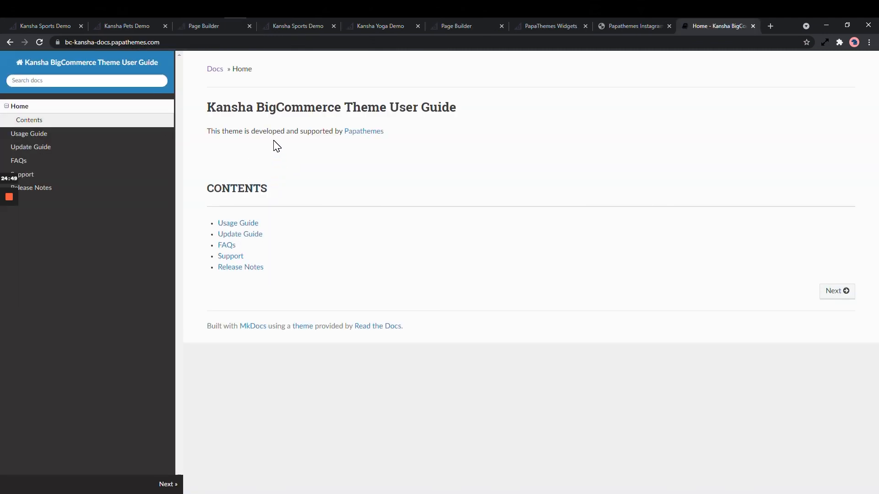
Open the Usage Guide in the Kansha theme documentation and examine its widget app installation, banner and Trustpilot rating image instructions
left_click(45, 138)
scroll(369, 214, "down", 3)
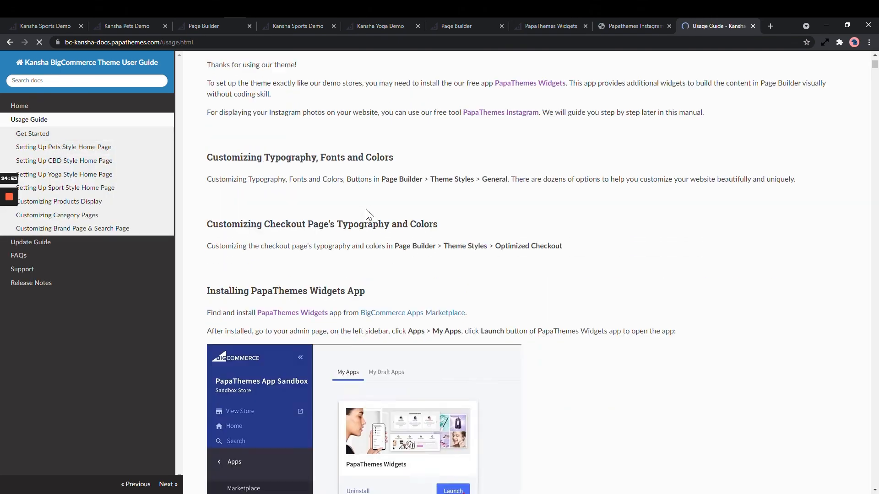
scroll(369, 214, "down", 15)
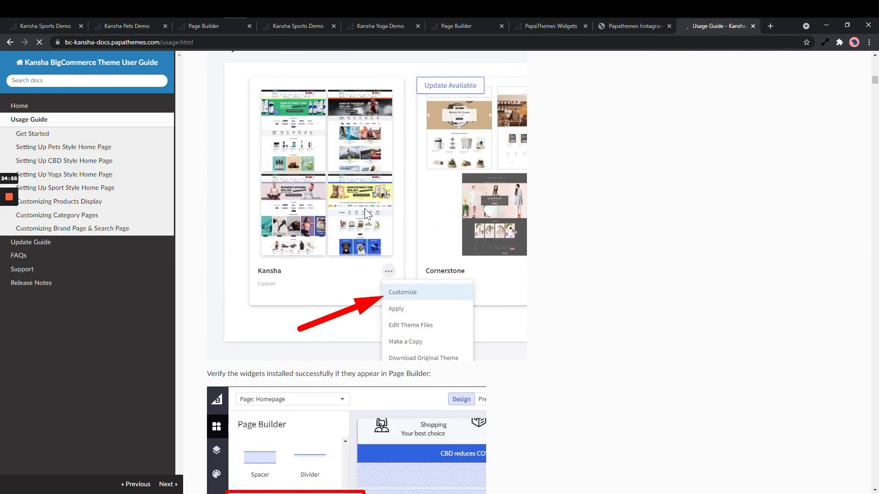
scroll(364, 208, "down", 20)
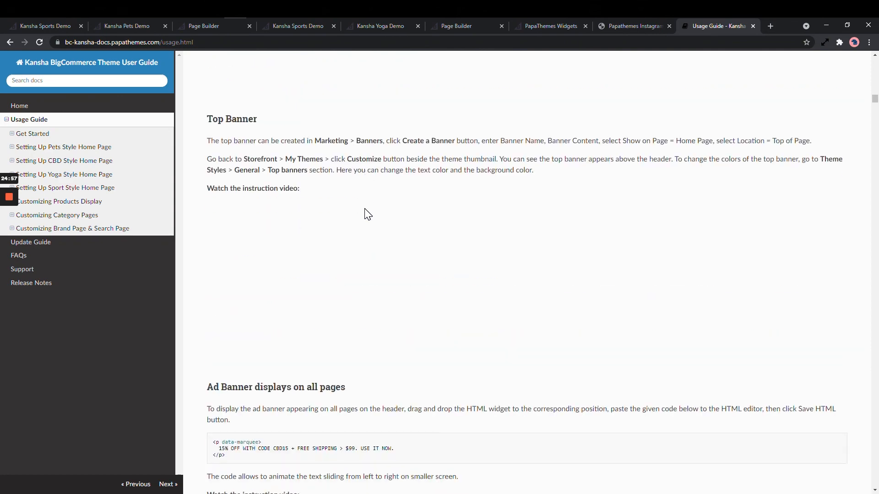
scroll(368, 215, "down", 10)
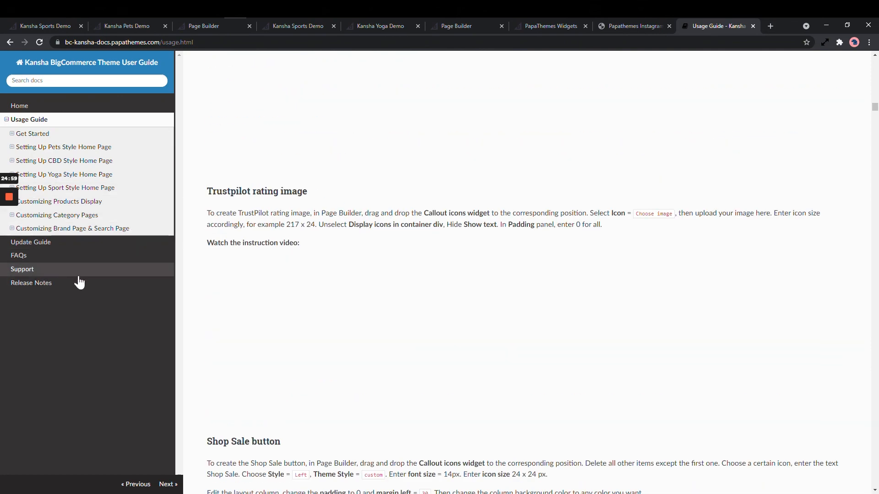